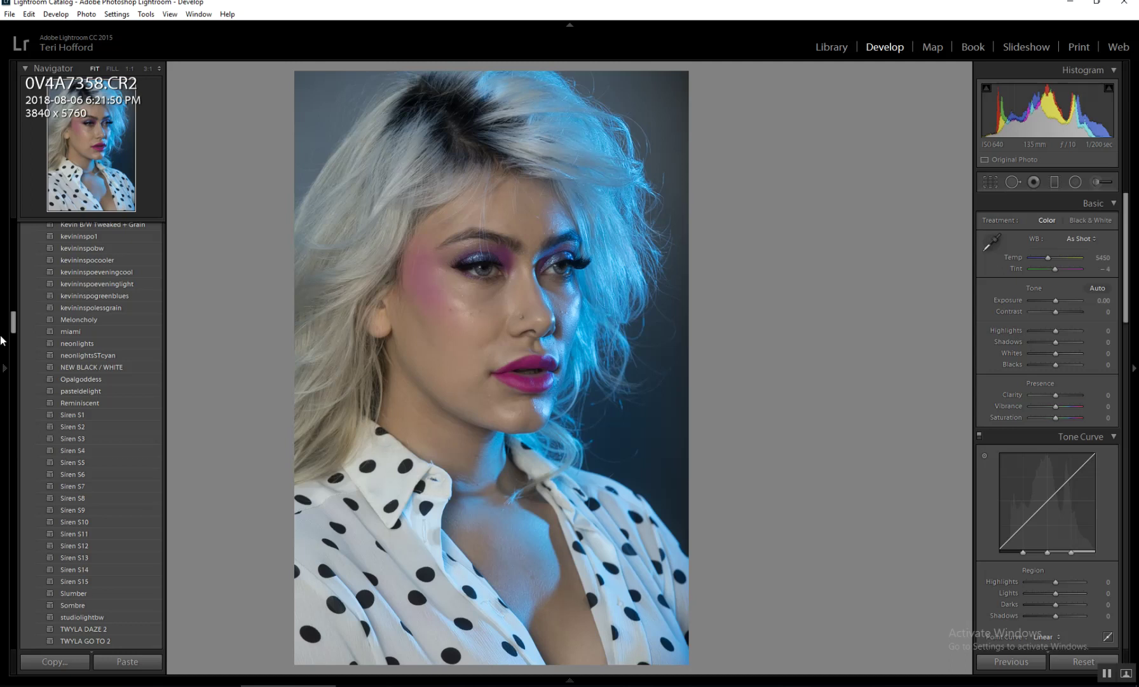
{"action": "left_click", "coordinate": [128, 391]}
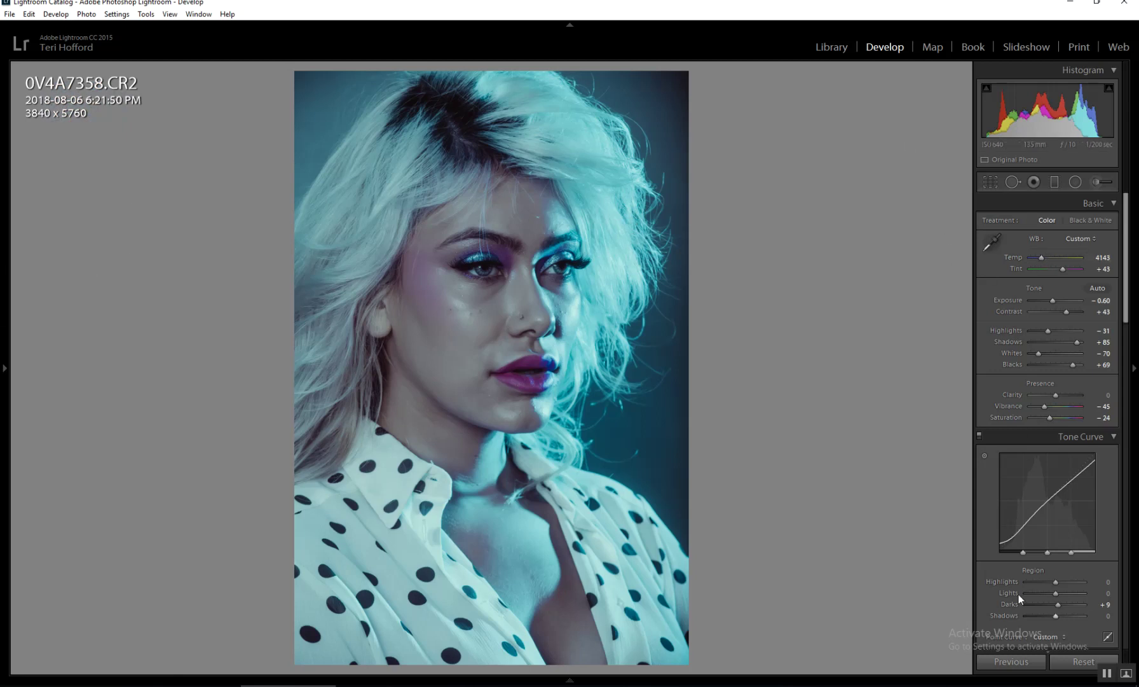
{"action": "left_click", "coordinate": [1025, 664]}
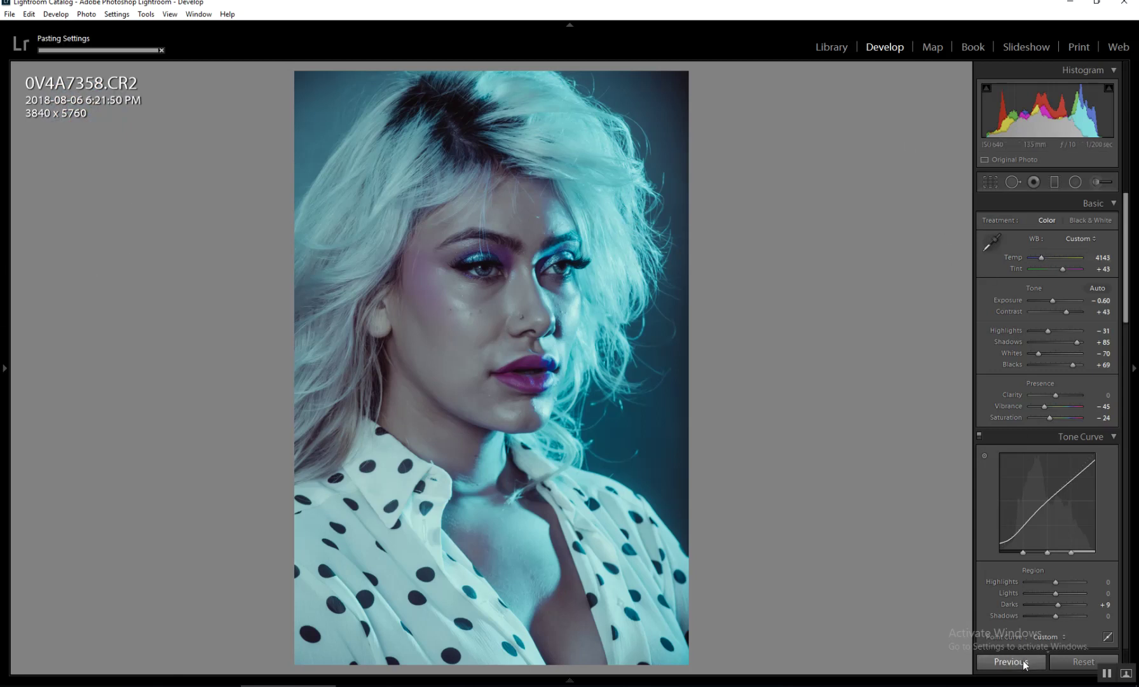
{"action": "left_click", "coordinate": [1019, 667]}
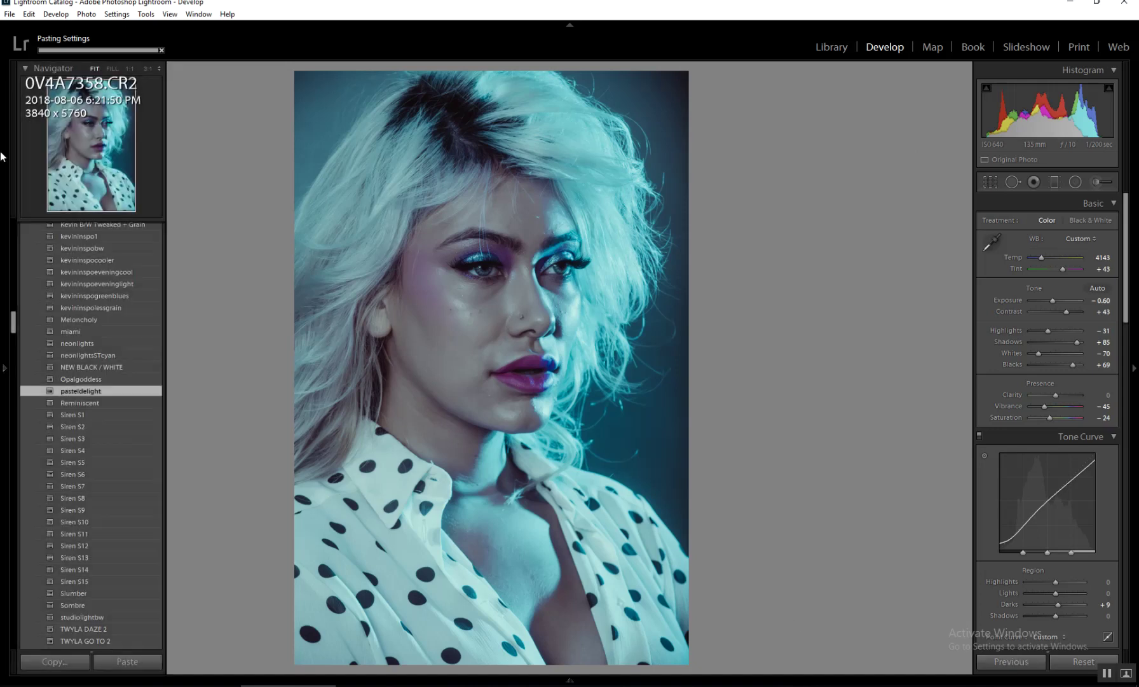
{"action": "left_click", "coordinate": [1091, 664]}
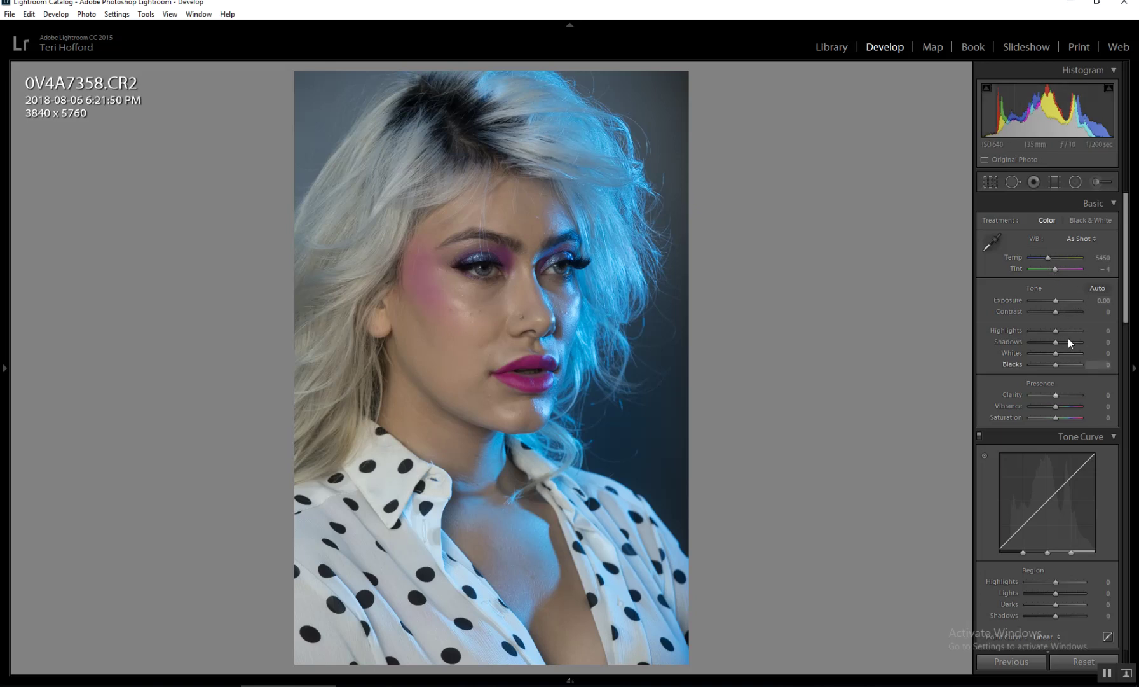
Apply the pasteldelight develop preset to the portrait.
{"action": "mouse_move", "coordinate": [2, 164]}
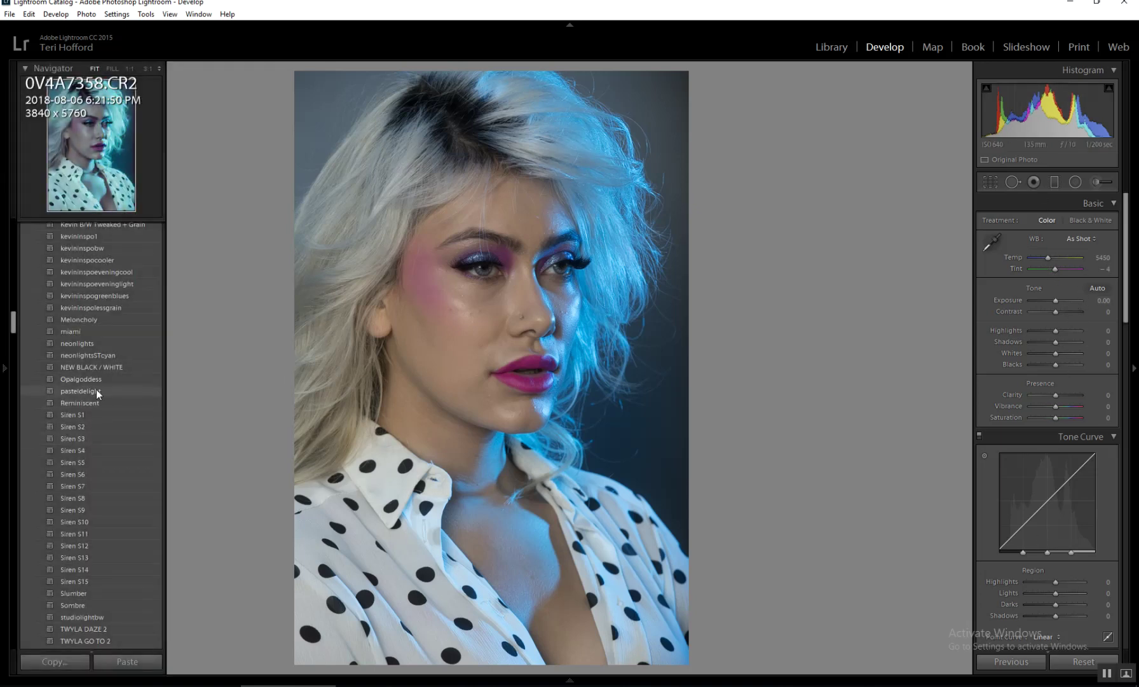
{"action": "mouse_move", "coordinate": [3, 286]}
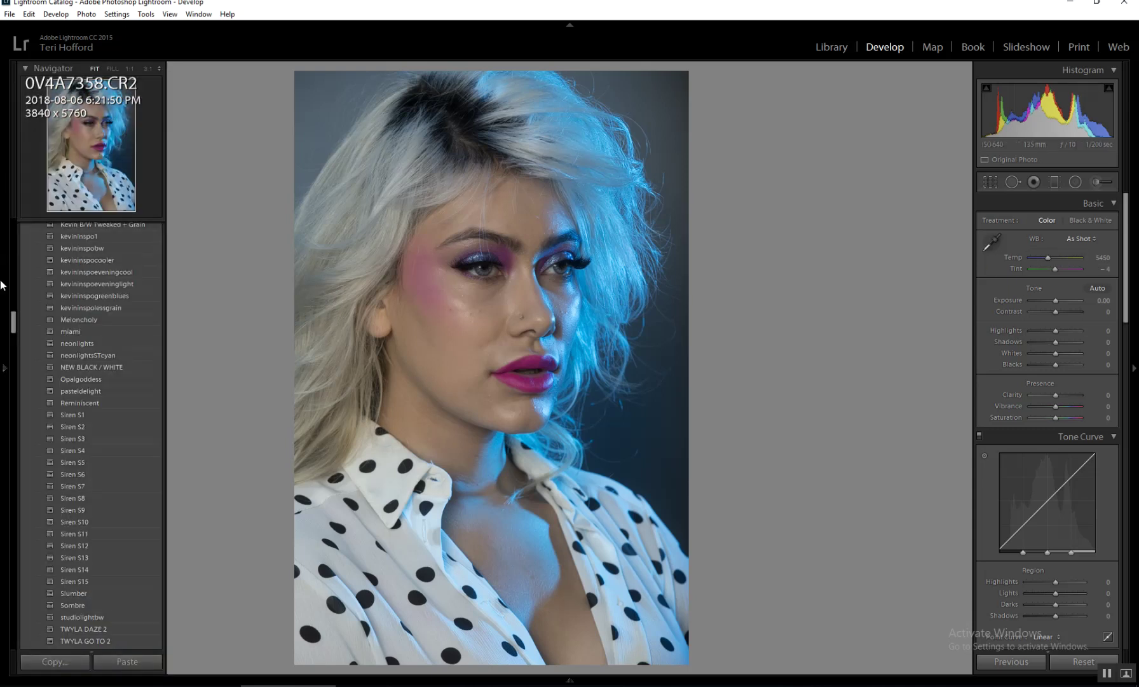
{"action": "left_click", "coordinate": [86, 390]}
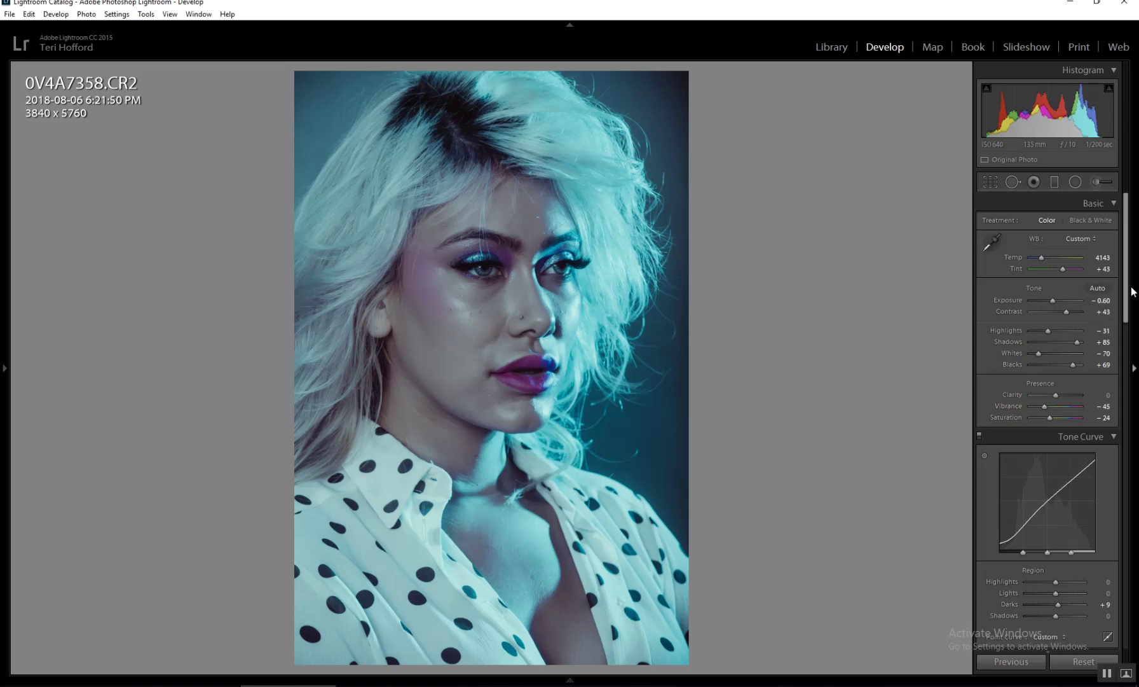
Examine the preset's HSL hue, saturation and luminance values for each color, along with the split toning settings.
{"action": "scroll", "coordinate": [1135, 318], "scroll_direction": "down", "scroll_amount": 3}
{"action": "scroll", "coordinate": [1134, 318], "scroll_direction": "down", "scroll_amount": 7}
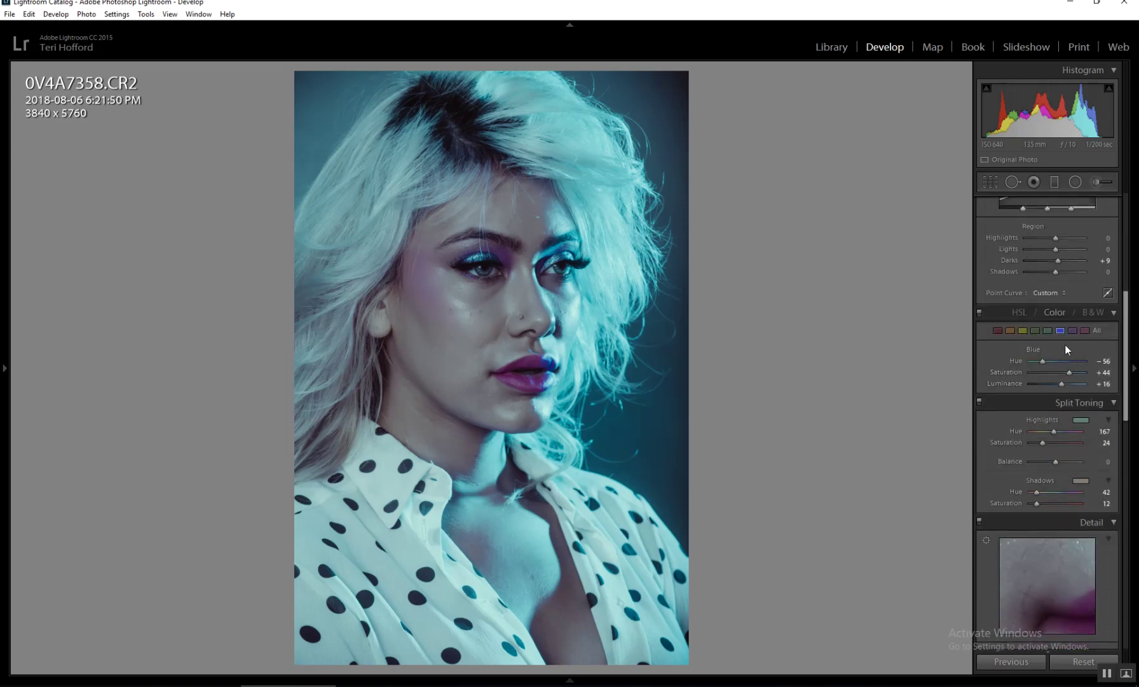
{"action": "left_click", "coordinate": [1020, 313]}
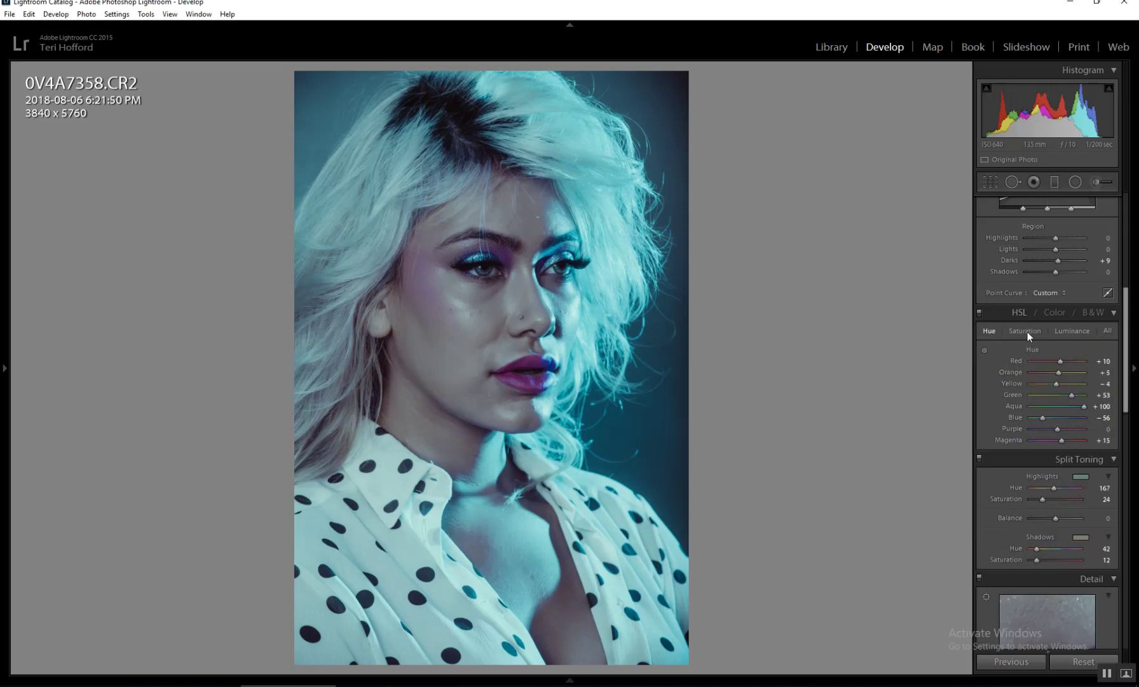
{"action": "left_click", "coordinate": [1070, 333]}
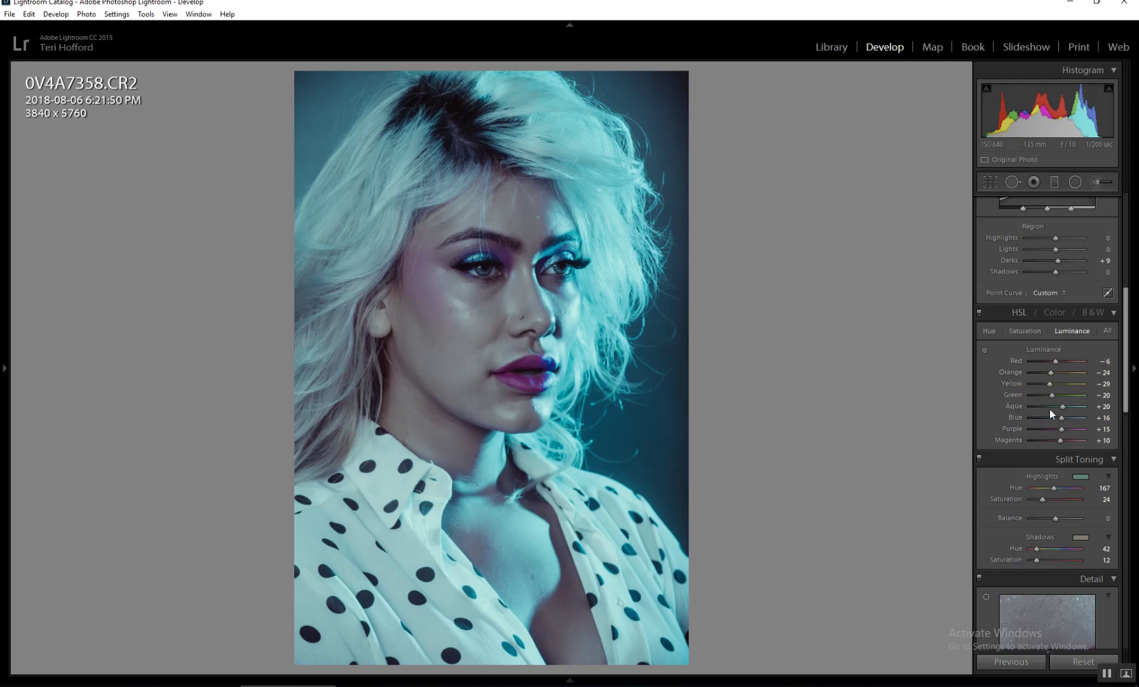
{"action": "left_click", "coordinate": [1022, 329]}
{"action": "left_click", "coordinate": [988, 329]}
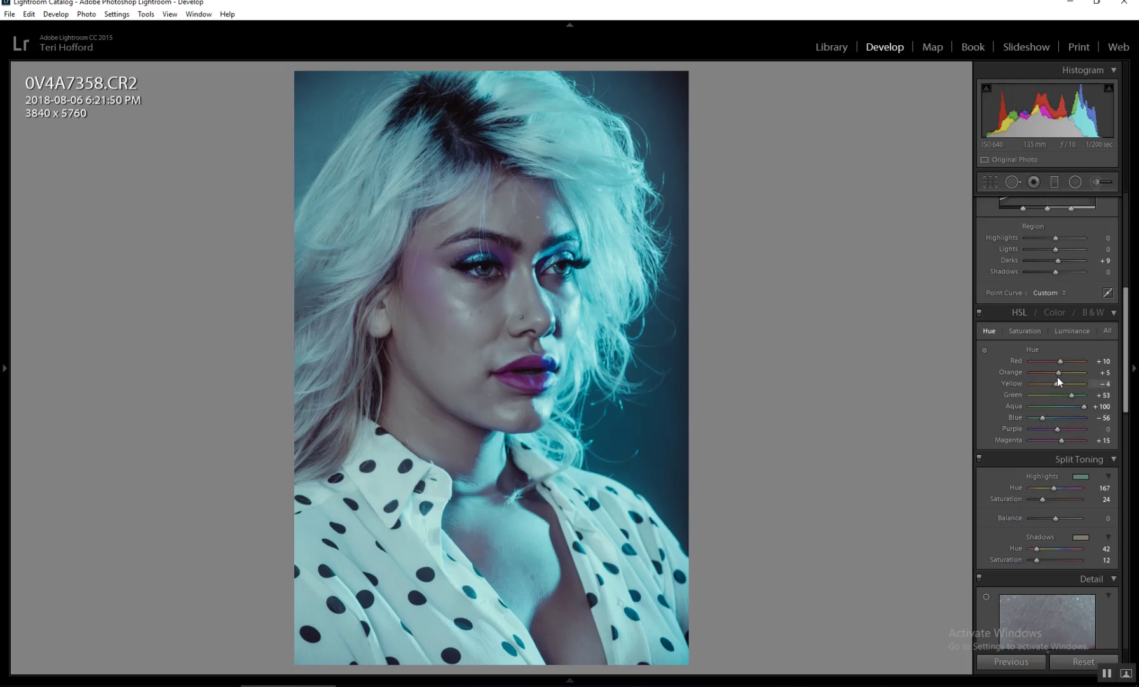
{"action": "scroll", "coordinate": [1130, 347], "scroll_direction": "down", "scroll_amount": 2}
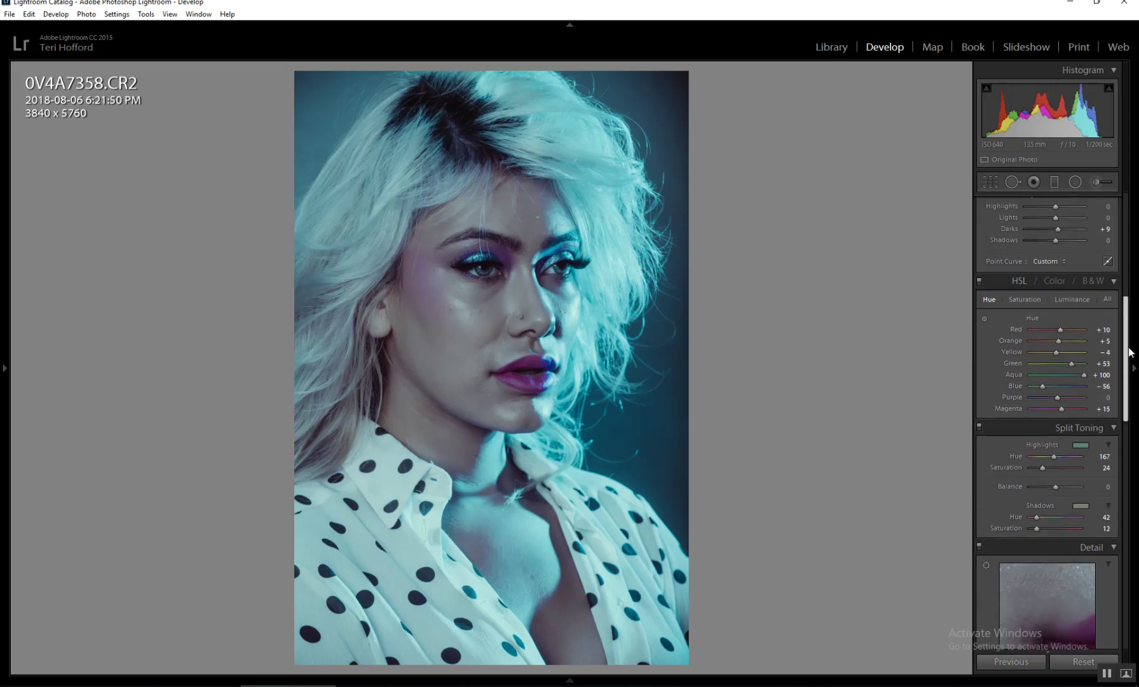
{"action": "scroll", "coordinate": [1135, 355], "scroll_direction": "down", "scroll_amount": 6}
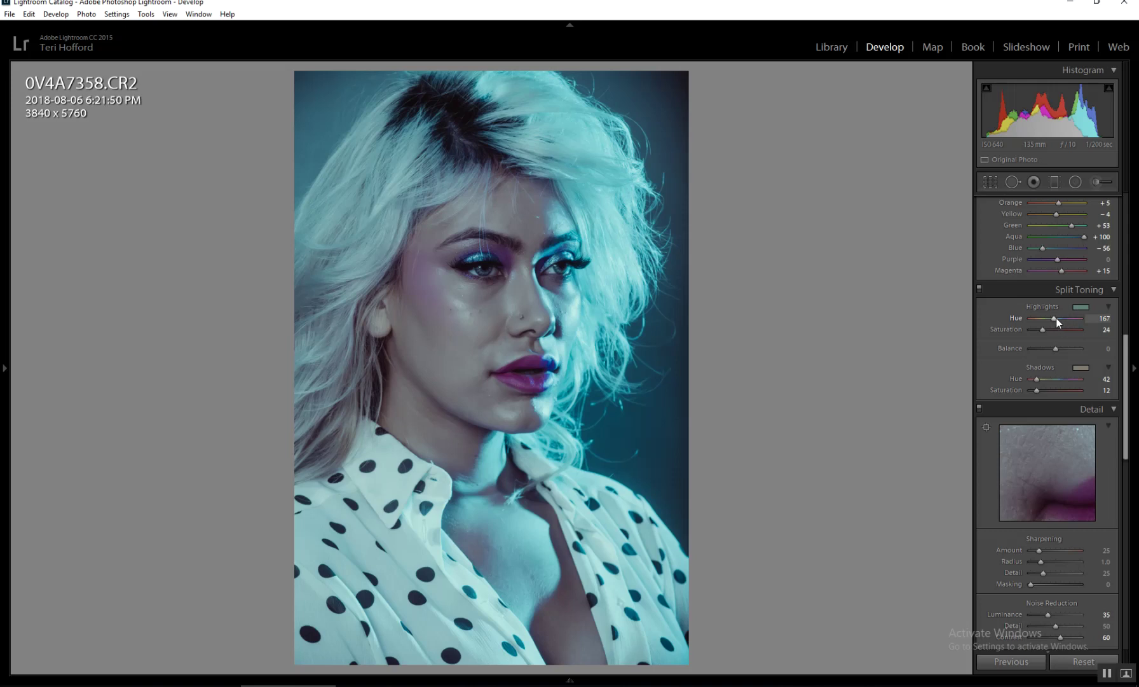
Try shifting the split toning highlight and shadow hues, and review the effects and camera calibration settings.
{"action": "left_click_drag", "start_coordinate": [1055, 317], "coordinate": [1073, 322]}
{"action": "mouse_move", "coordinate": [1075, 323]}
{"action": "left_mouse_down"}
{"action": "mouse_move", "coordinate": [1021, 325]}
{"action": "mouse_move", "coordinate": [1055, 325]}
{"action": "left_mouse_up"}
{"action": "mouse_move", "coordinate": [1037, 380]}
{"action": "left_mouse_down"}
{"action": "mouse_move", "coordinate": [1085, 388]}
{"action": "mouse_move", "coordinate": [1030, 382]}
{"action": "mouse_move", "coordinate": [1036, 389]}
{"action": "left_mouse_up"}
{"action": "left_click_drag", "start_coordinate": [1129, 408], "coordinate": [1137, 599]}
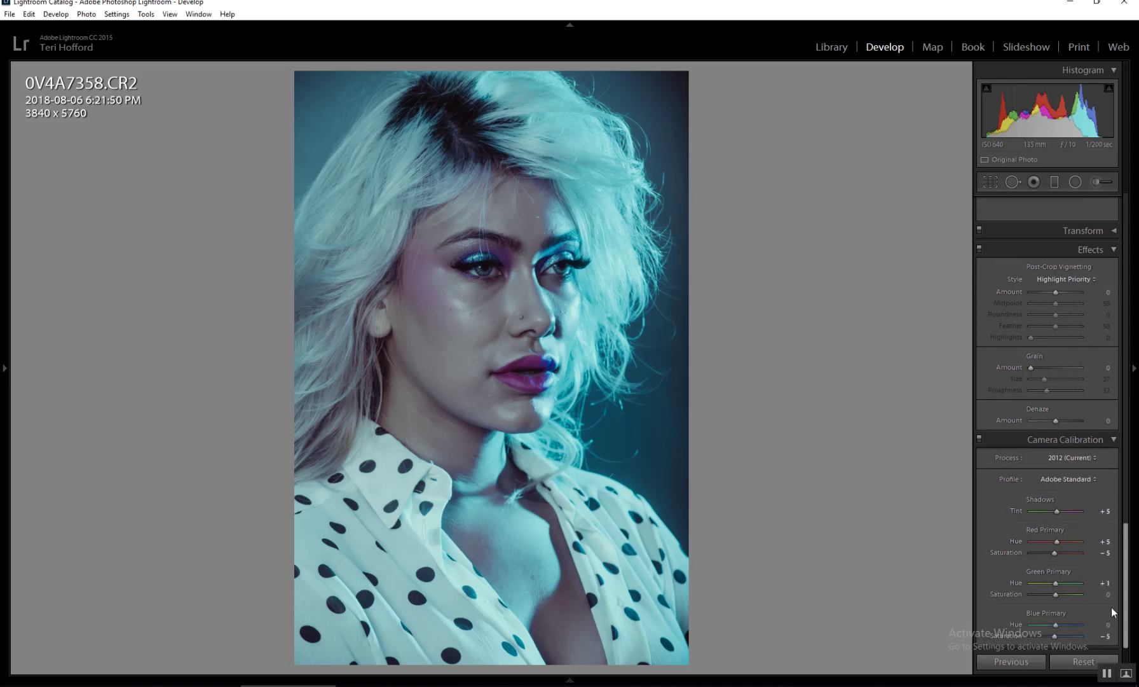
{"action": "left_click_drag", "start_coordinate": [1124, 596], "coordinate": [1126, 254]}
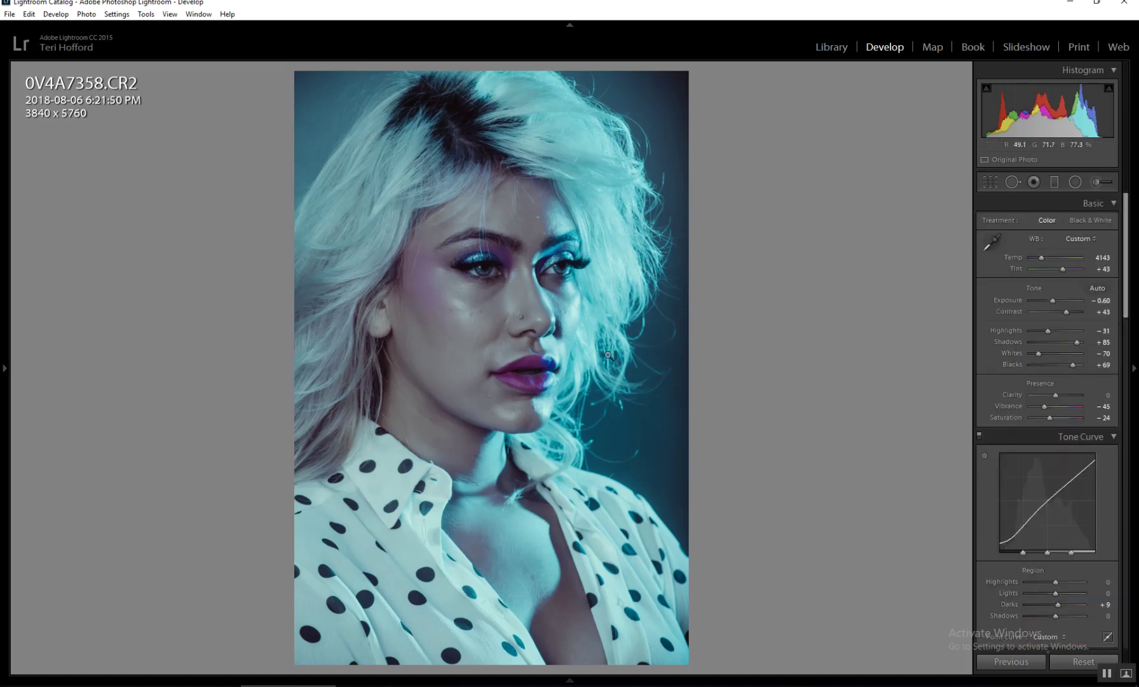
Set the photo's Vibrance to -19 and its white balance Temp to 4738.
{"action": "left_click", "coordinate": [4, 332]}
{"action": "left_click", "coordinate": [1052, 406]}
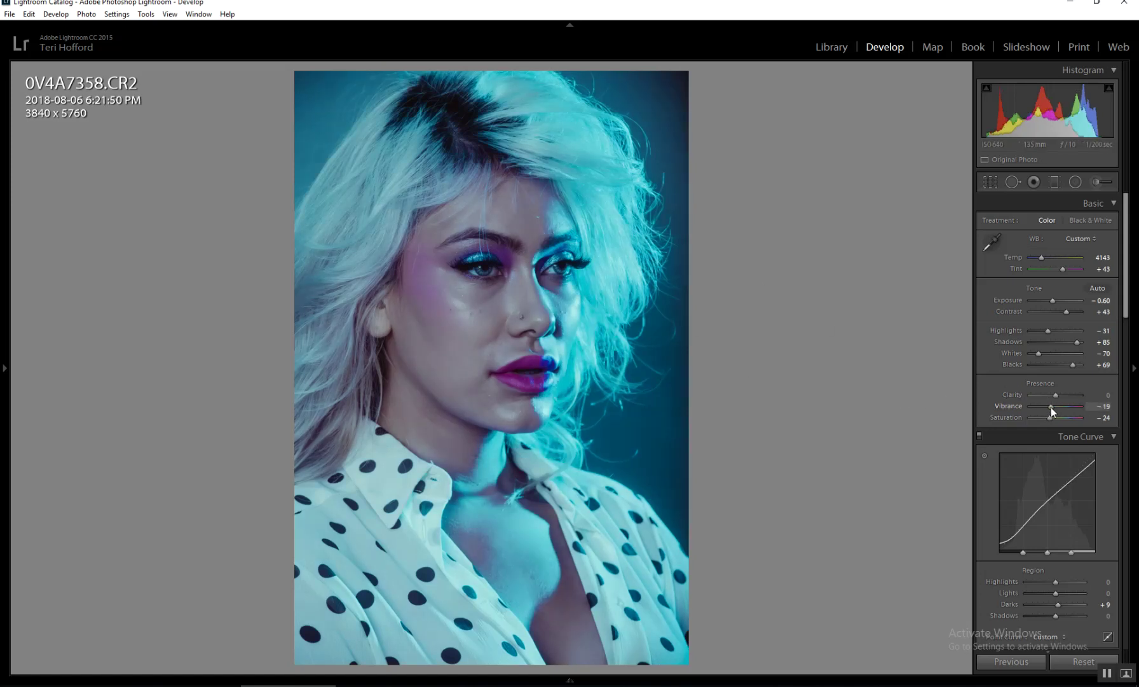
{"action": "left_click_drag", "start_coordinate": [1042, 259], "coordinate": [1045, 259]}
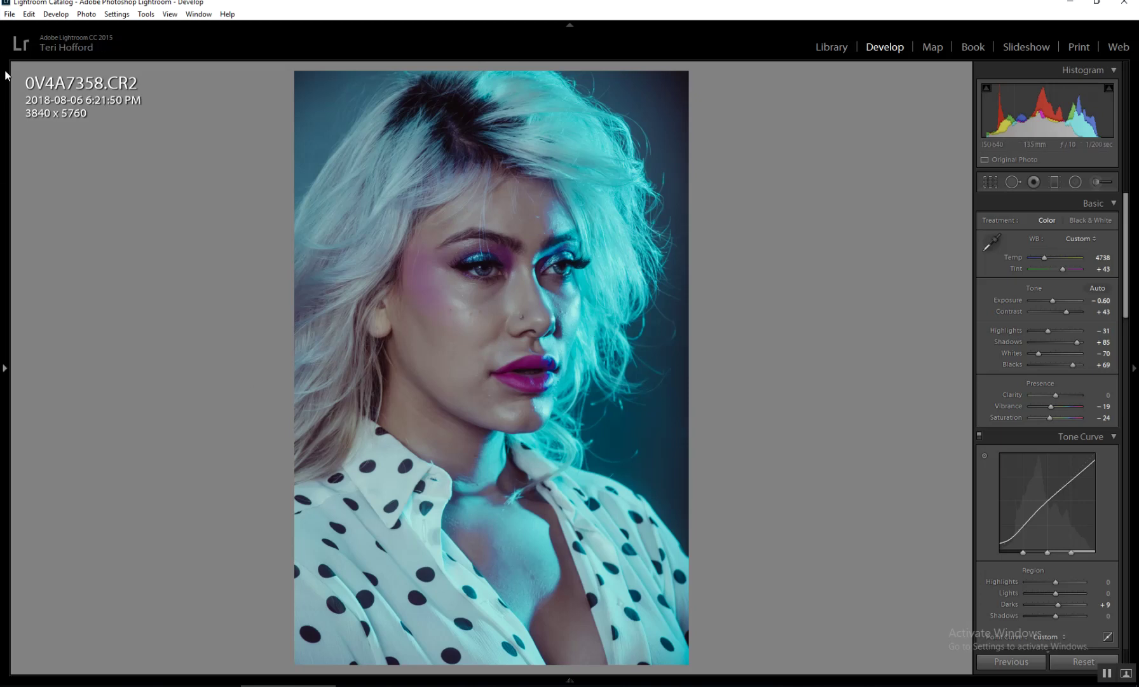
Export the edited photo as a JPG to the Desktop folder, using a unique name to avoid overwriting the existing file.
{"action": "left_click", "coordinate": [9, 14]}
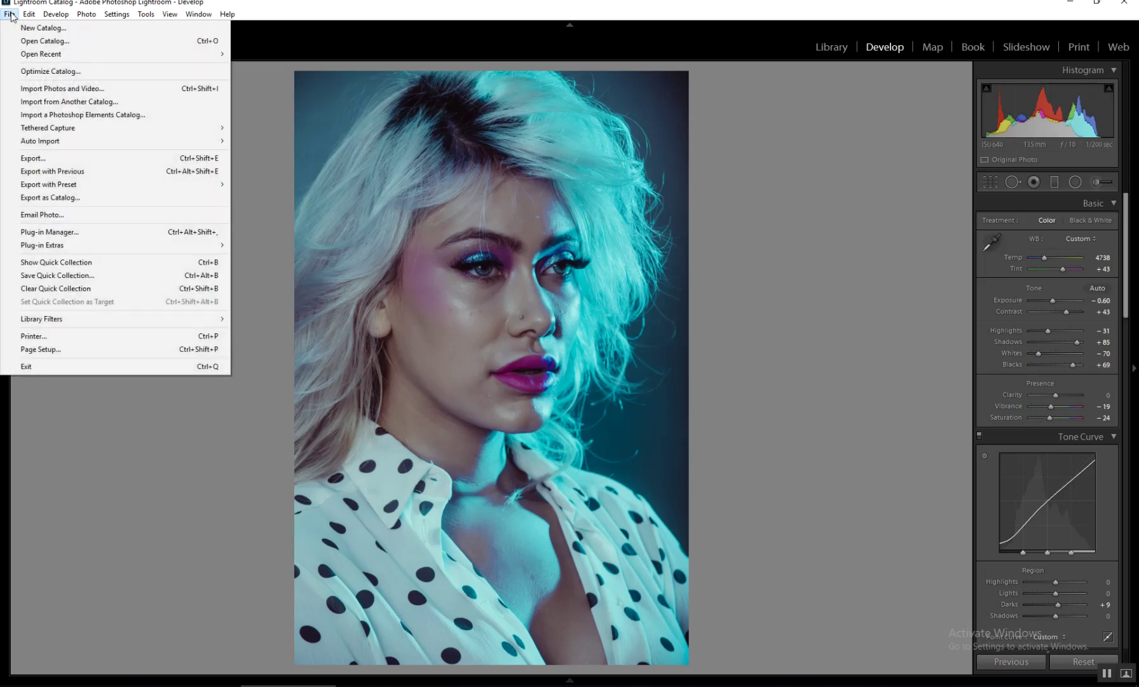
{"action": "left_click", "coordinate": [54, 156]}
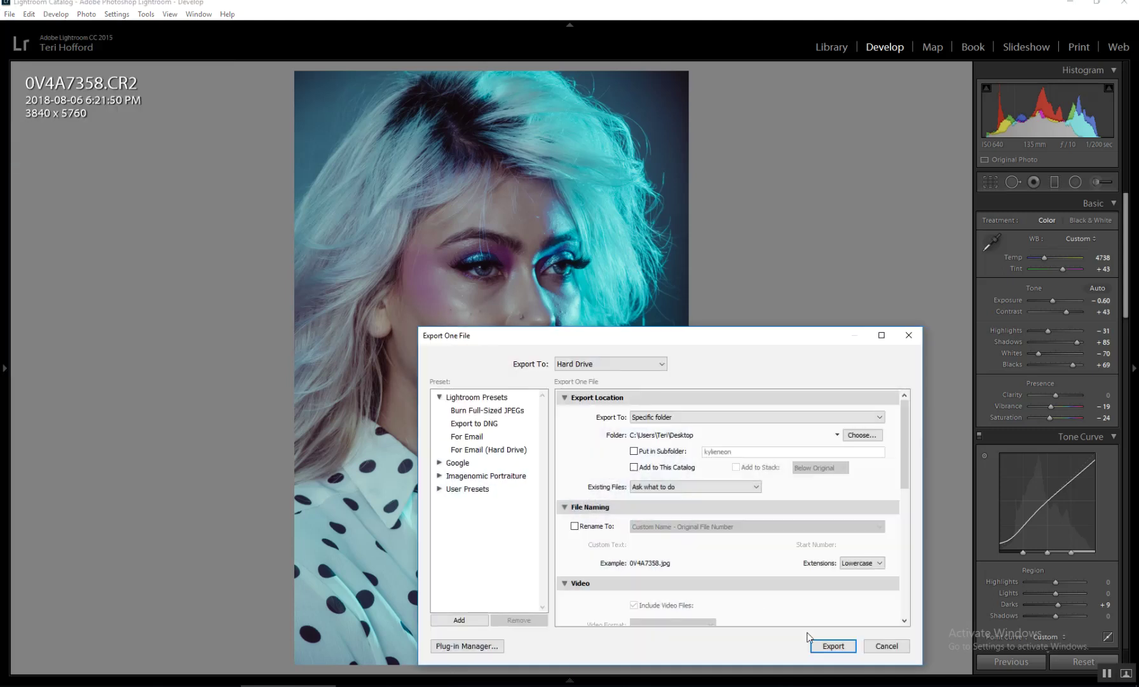
{"action": "left_click", "coordinate": [832, 649]}
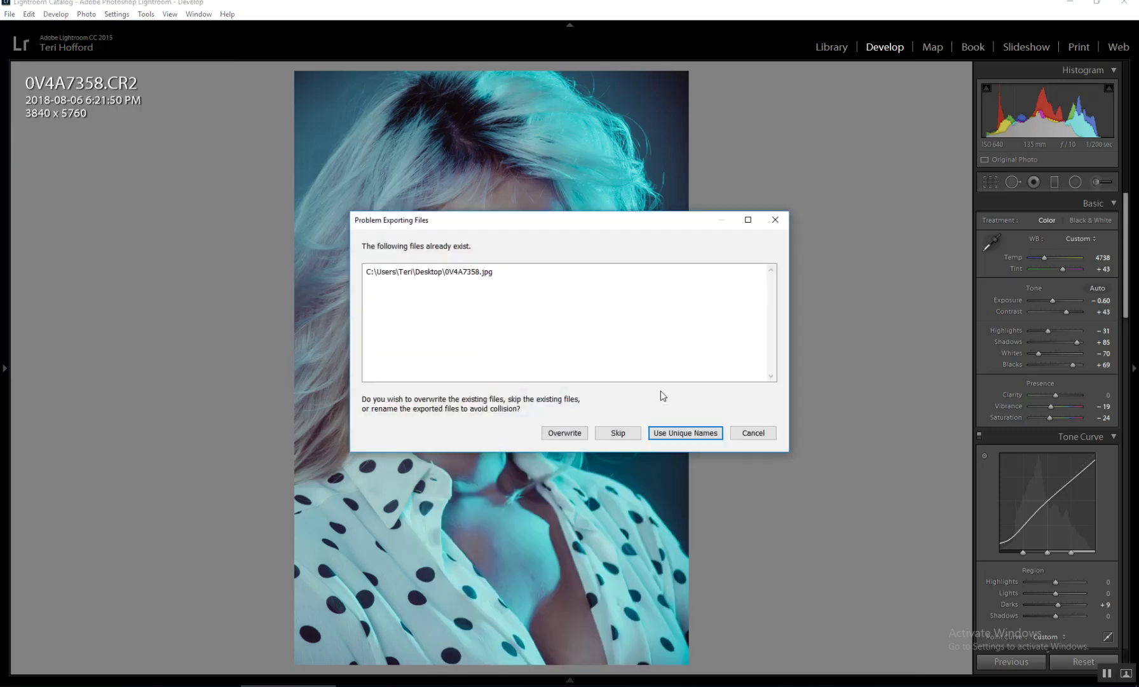
{"action": "left_click", "coordinate": [675, 435]}
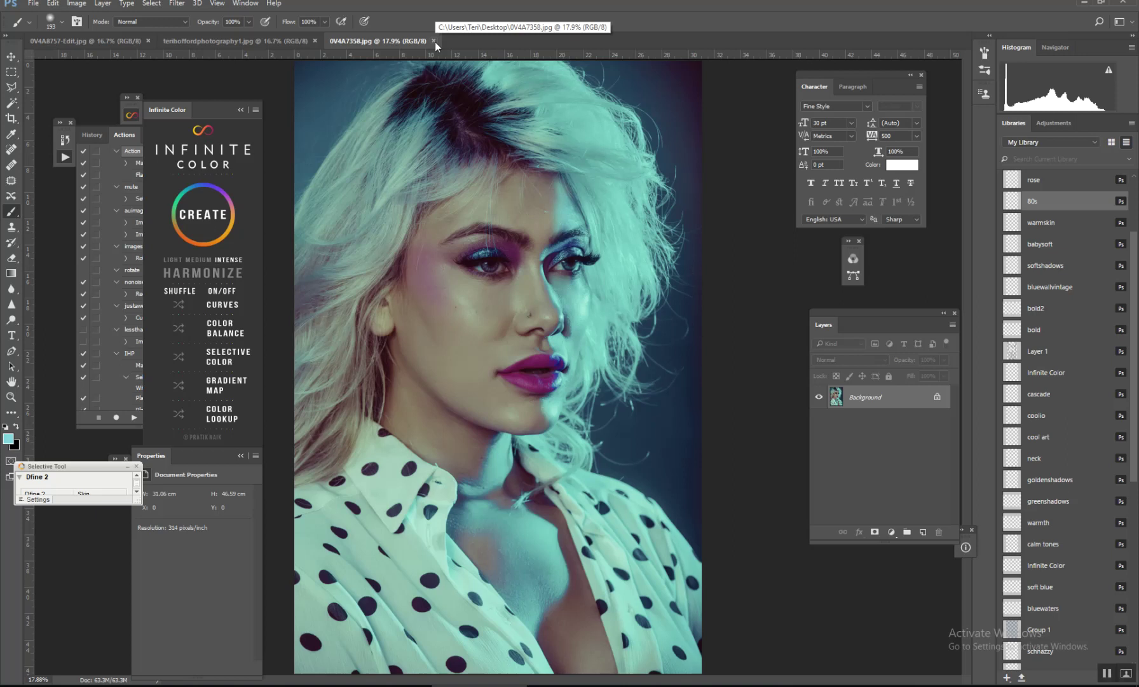
Switch to Photoshop and revert 0V4A7358.jpg to its opening snapshot in the history.
{"action": "left_click", "coordinate": [92, 135]}
{"action": "left_click_drag", "start_coordinate": [201, 357], "coordinate": [218, 167]}
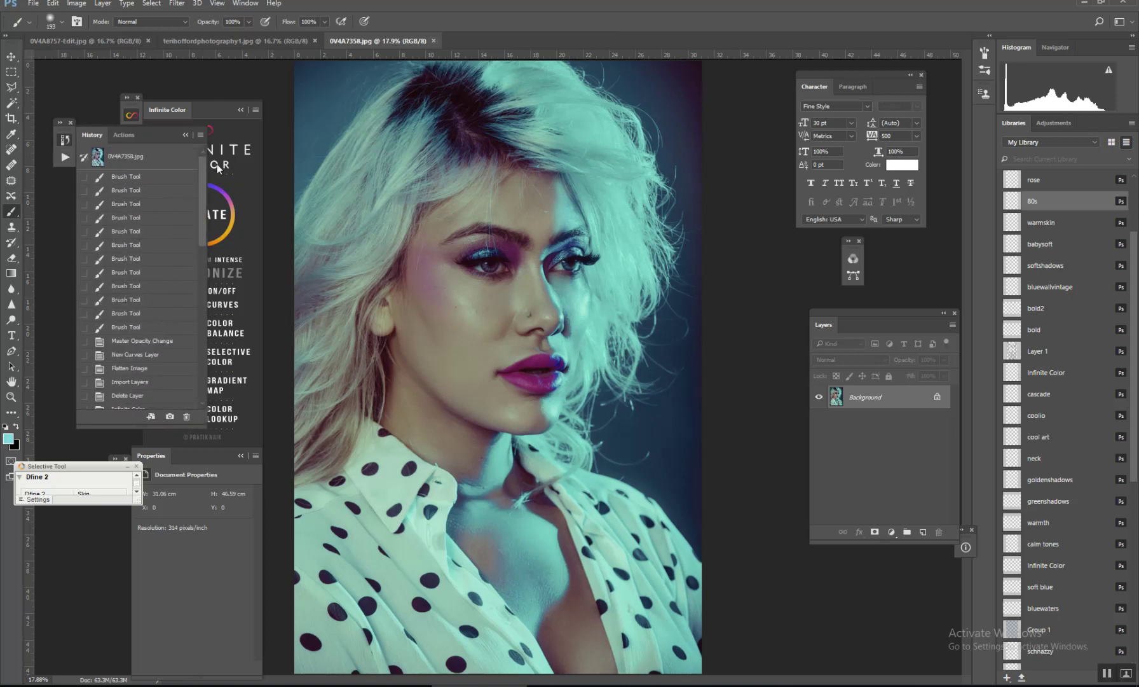
{"action": "left_click", "coordinate": [170, 161]}
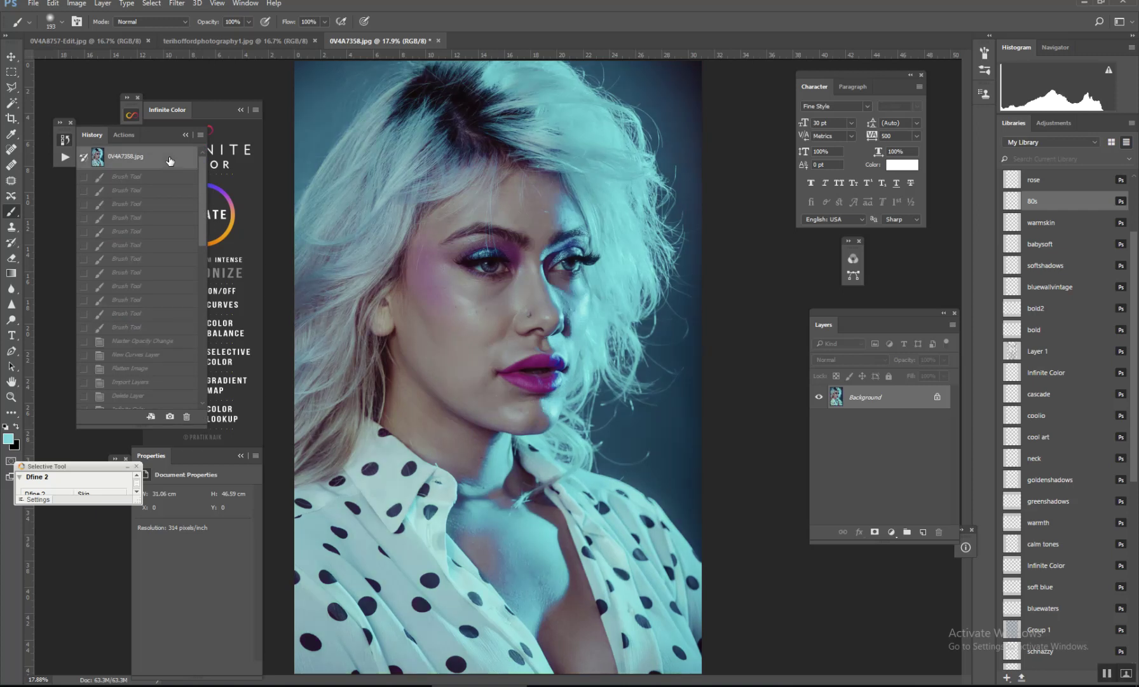
Run the Dodge and Burn action from the Pratik Naik Actions set on the portrait.
{"action": "left_click", "coordinate": [134, 138]}
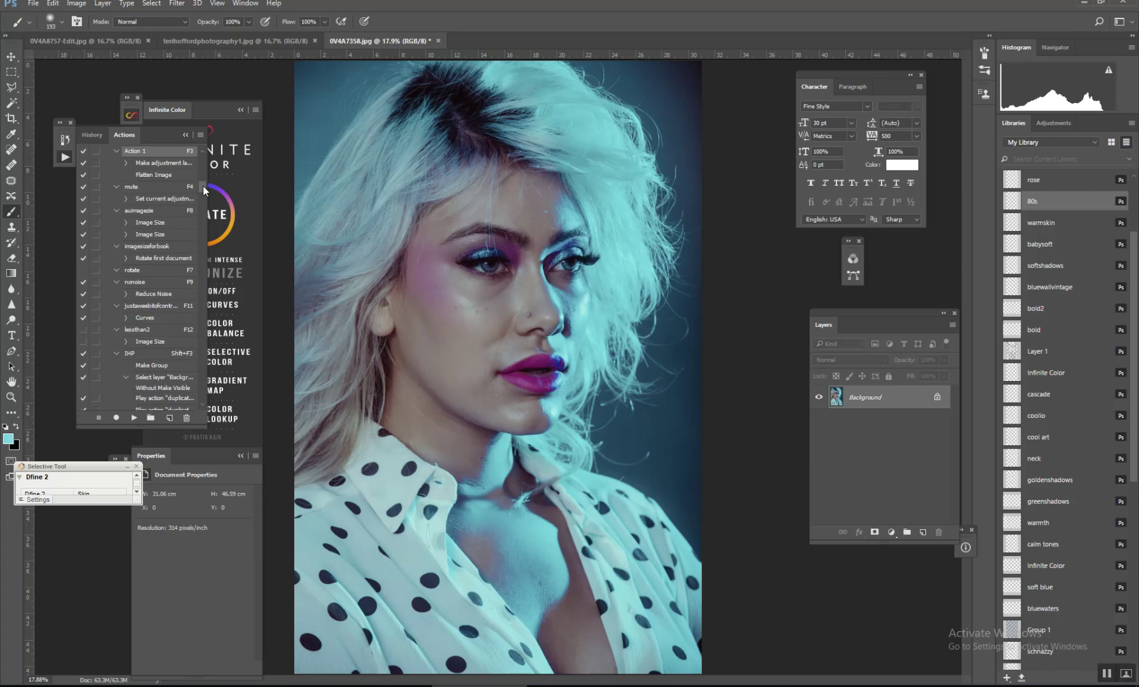
{"action": "left_click_drag", "start_coordinate": [203, 186], "coordinate": [205, 383]}
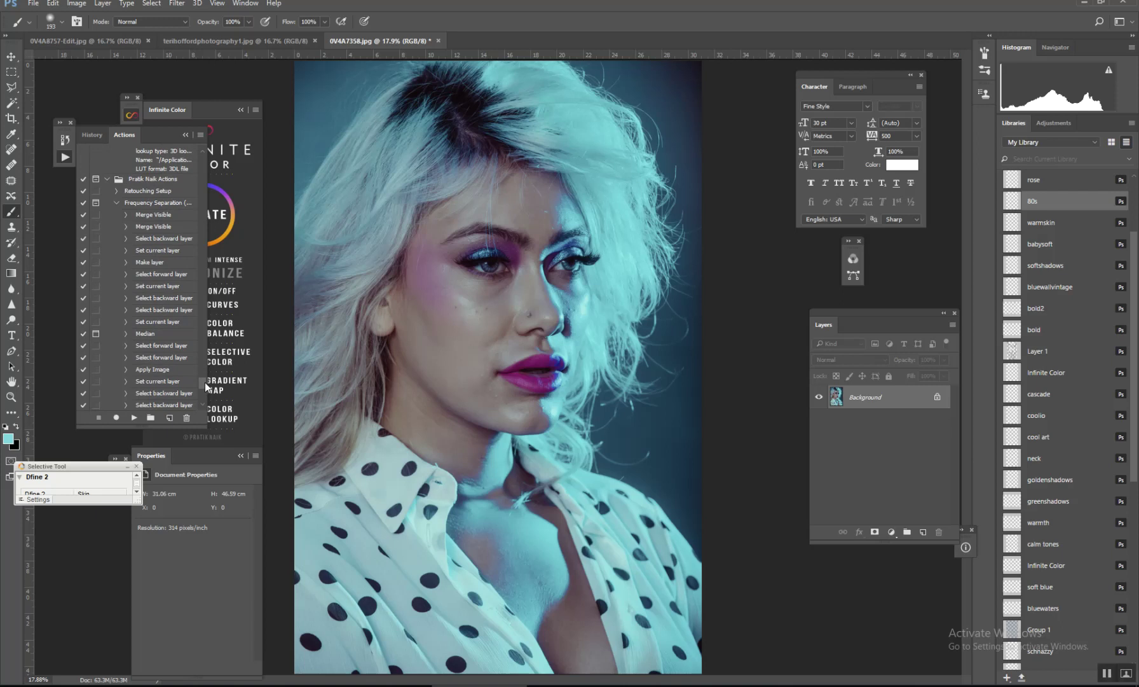
{"action": "scroll", "coordinate": [203, 382], "scroll_direction": "up", "scroll_amount": 1}
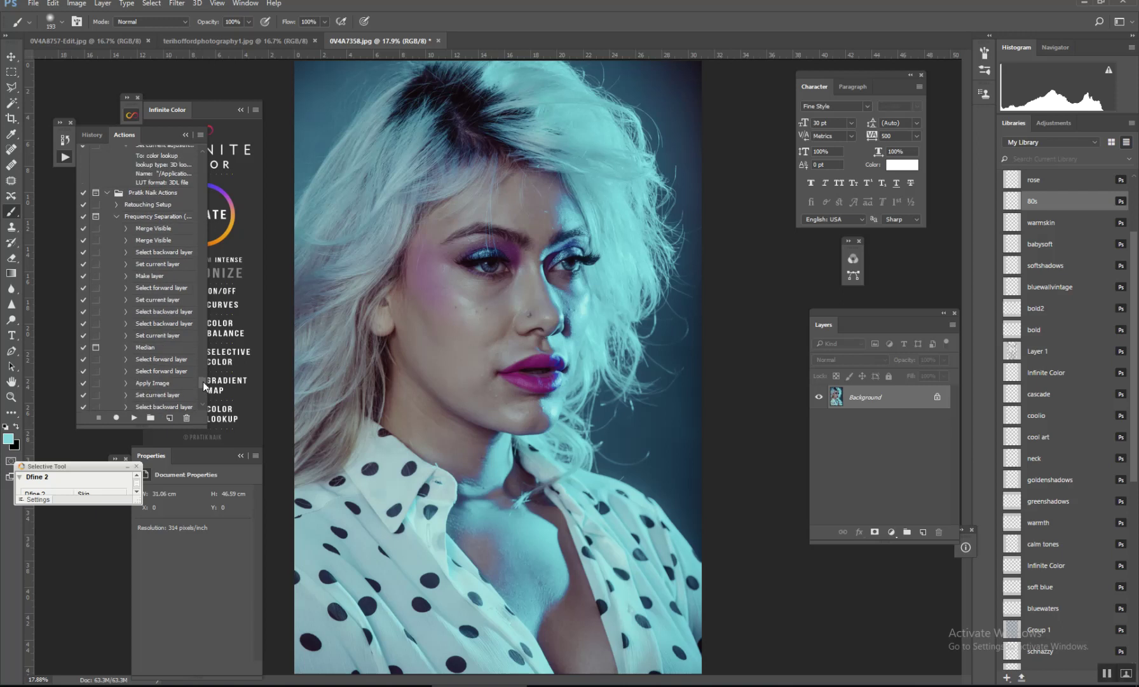
{"action": "scroll", "coordinate": [203, 381], "scroll_direction": "up", "scroll_amount": 1}
{"action": "left_click", "coordinate": [115, 229]}
{"action": "scroll", "coordinate": [201, 394], "scroll_direction": "down", "scroll_amount": 3}
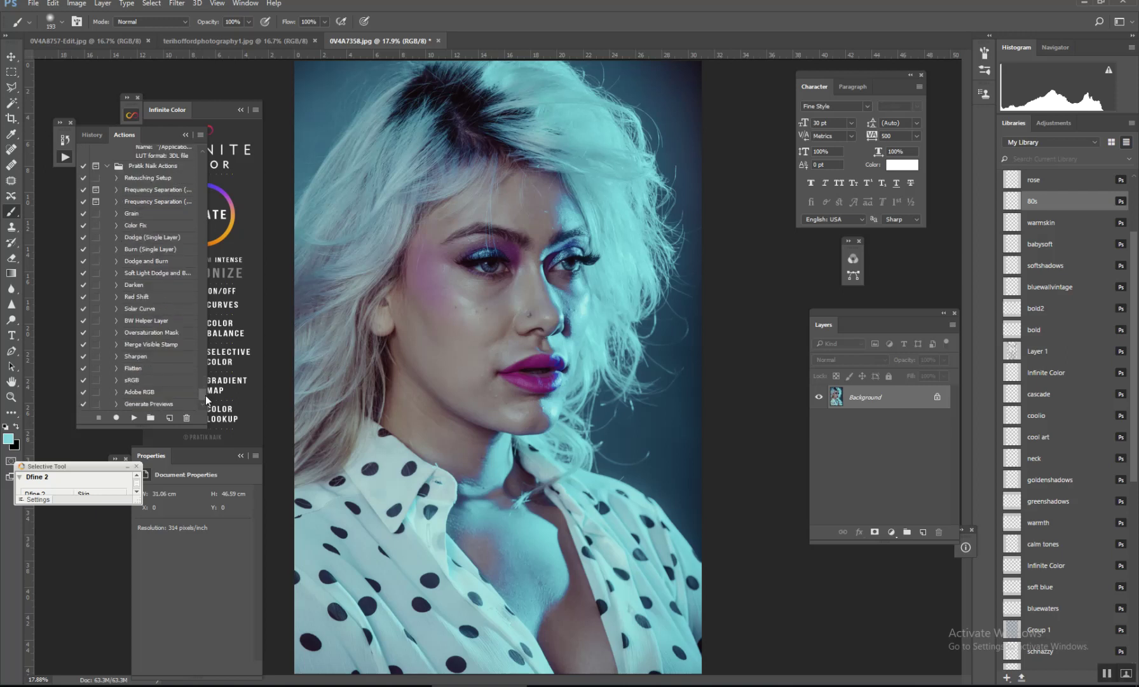
{"action": "left_click", "coordinate": [174, 265]}
{"action": "left_click", "coordinate": [132, 417]}
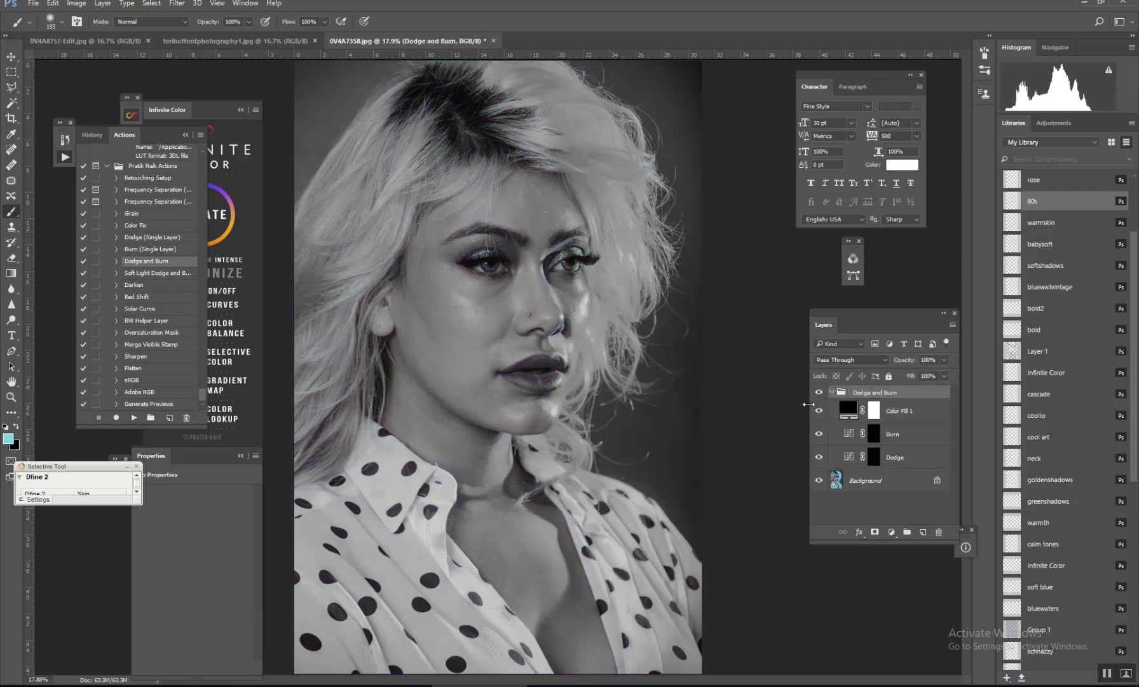
Lighten the skin below the eye by painting on the Dodge layer mask with a 114 px brush at 4% flow.
{"action": "left_click", "coordinate": [875, 457]}
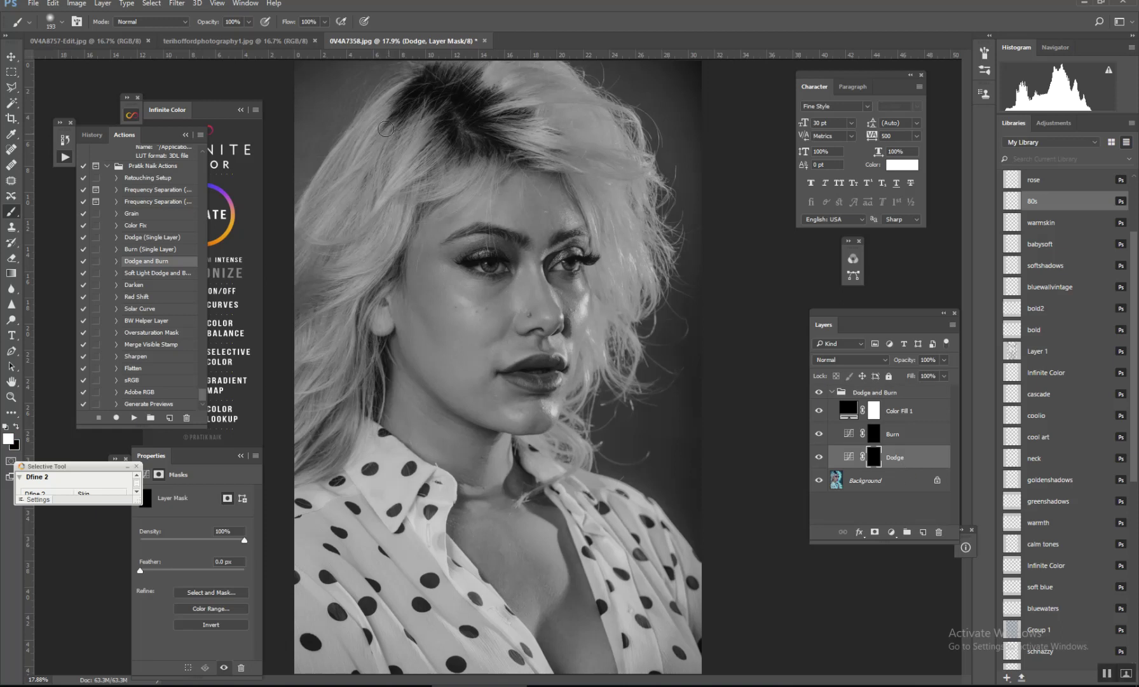
{"action": "left_click", "coordinate": [271, 36]}
{"action": "left_click", "coordinate": [274, 35]}
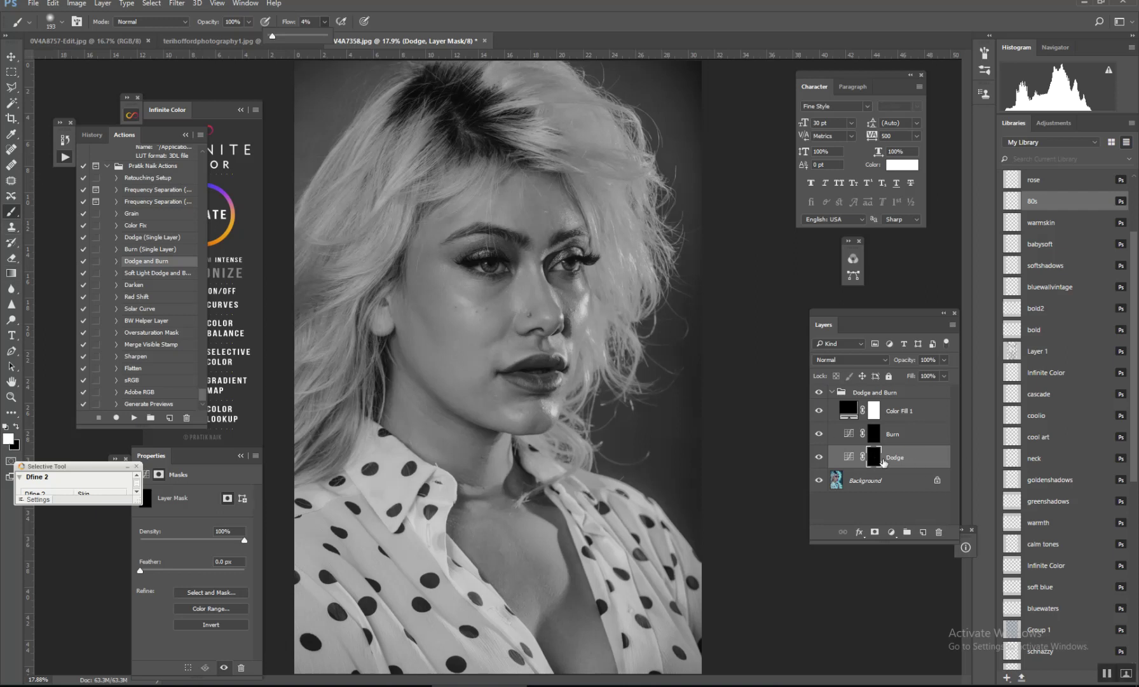
{"action": "left_click", "coordinate": [61, 21]}
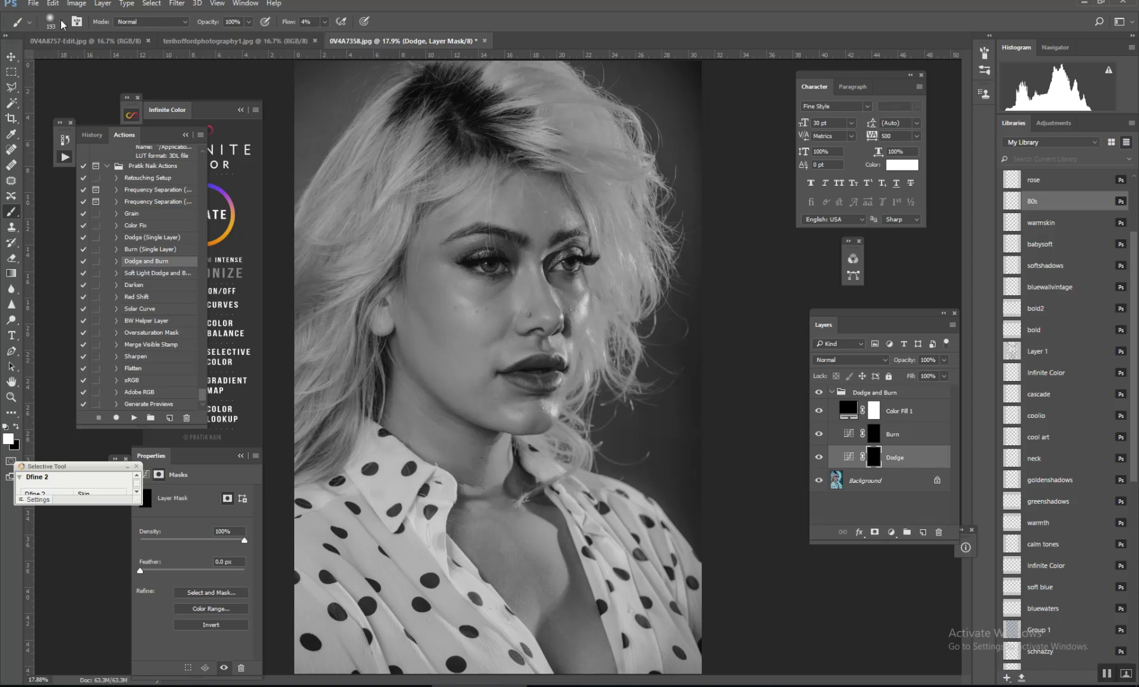
{"action": "left_click", "coordinate": [60, 22]}
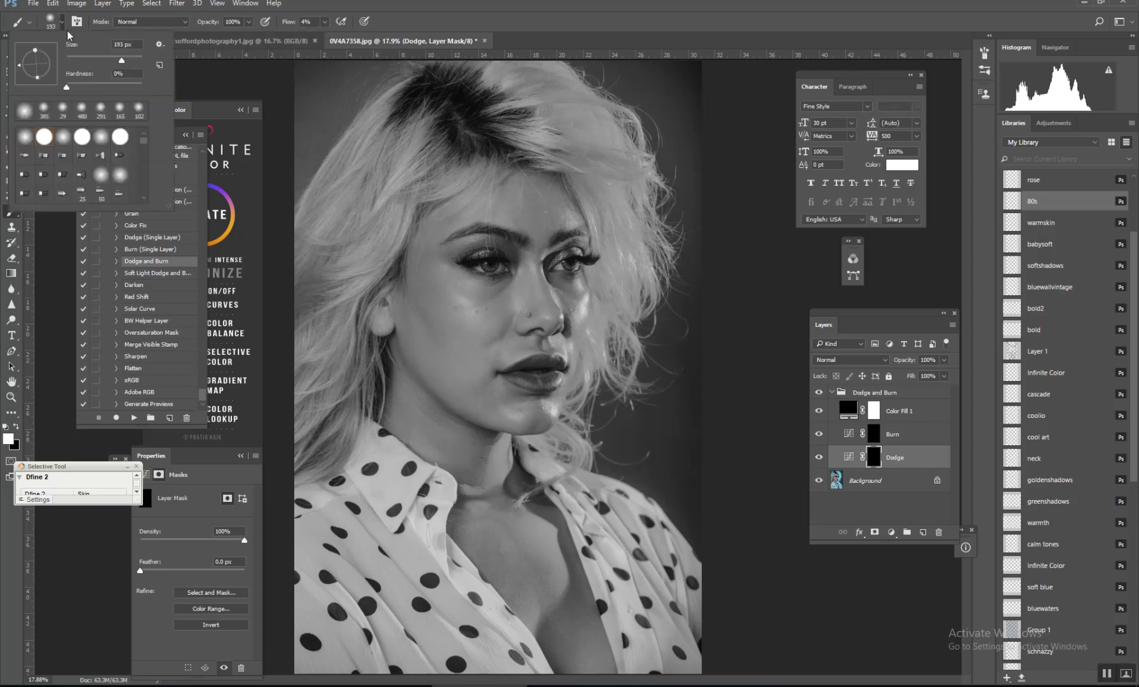
{"action": "left_click", "coordinate": [108, 59]}
{"action": "left_click", "coordinate": [498, 292]}
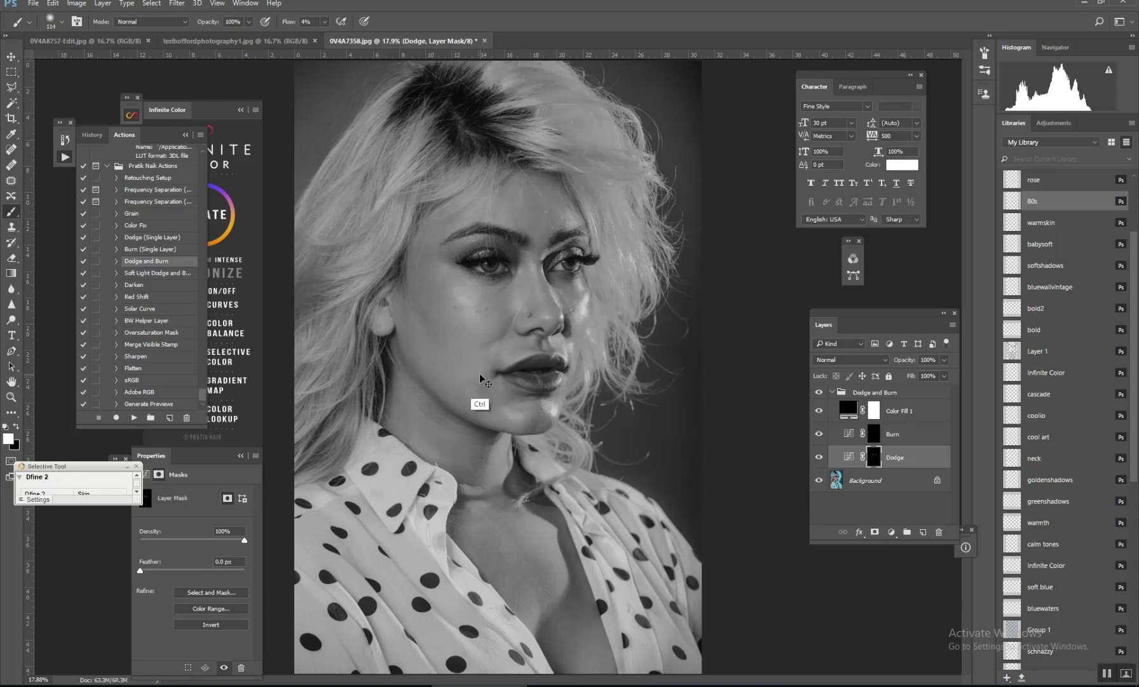
Set the brush size to 152 px and its flow to 2% for painting on the Dodge mask.
{"action": "left_click", "coordinate": [63, 22]}
{"action": "left_click_drag", "start_coordinate": [110, 57], "coordinate": [114, 58]}
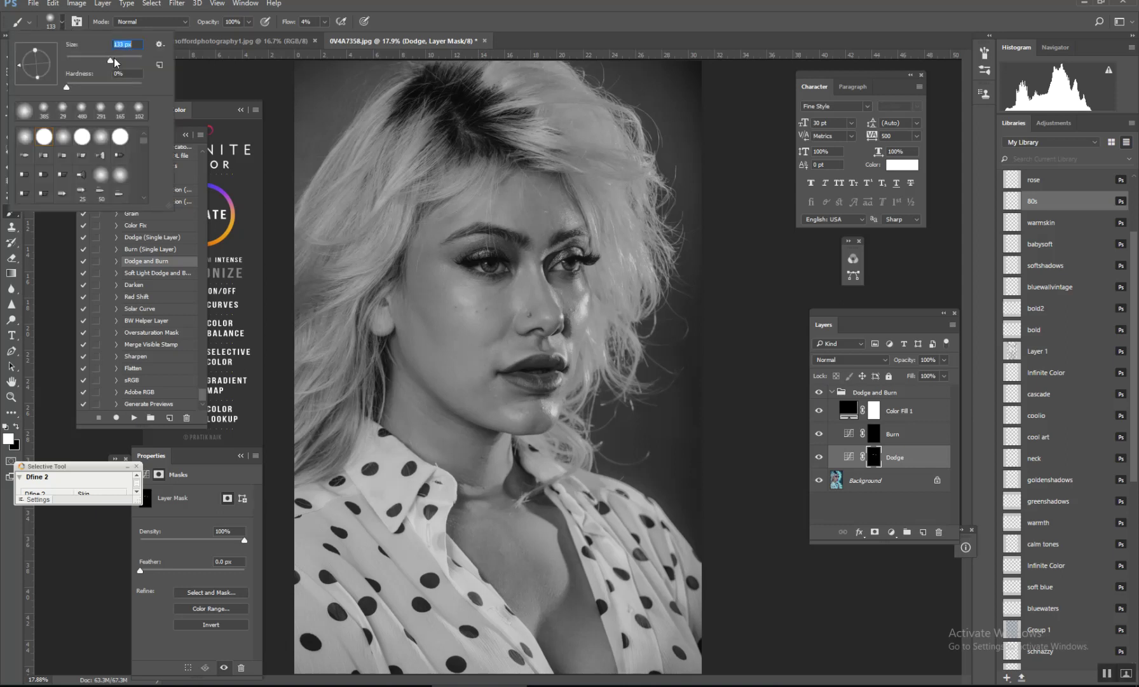
{"action": "left_click", "coordinate": [316, 32]}
{"action": "left_click_drag", "start_coordinate": [323, 33], "coordinate": [323, 35]}
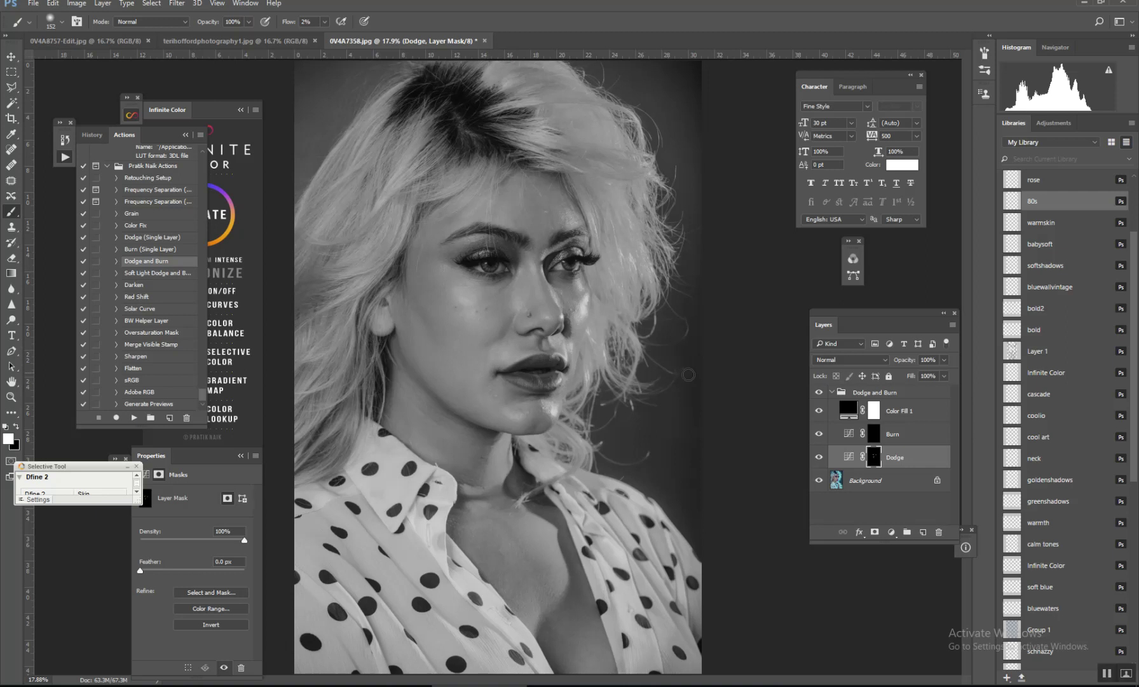
Hide the Color Fill 1 layer, collapse the Dodge and Burn group and lower the group's opacity to about 45%.
{"action": "left_click", "coordinate": [819, 411]}
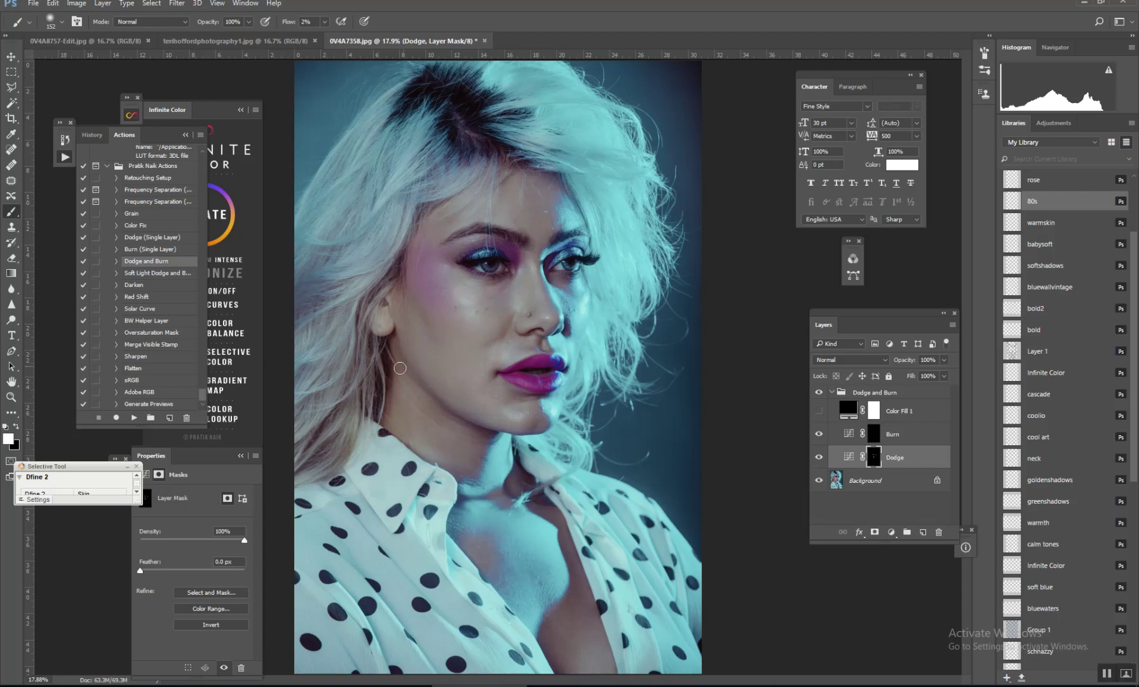
{"action": "left_click", "coordinate": [18, 427]}
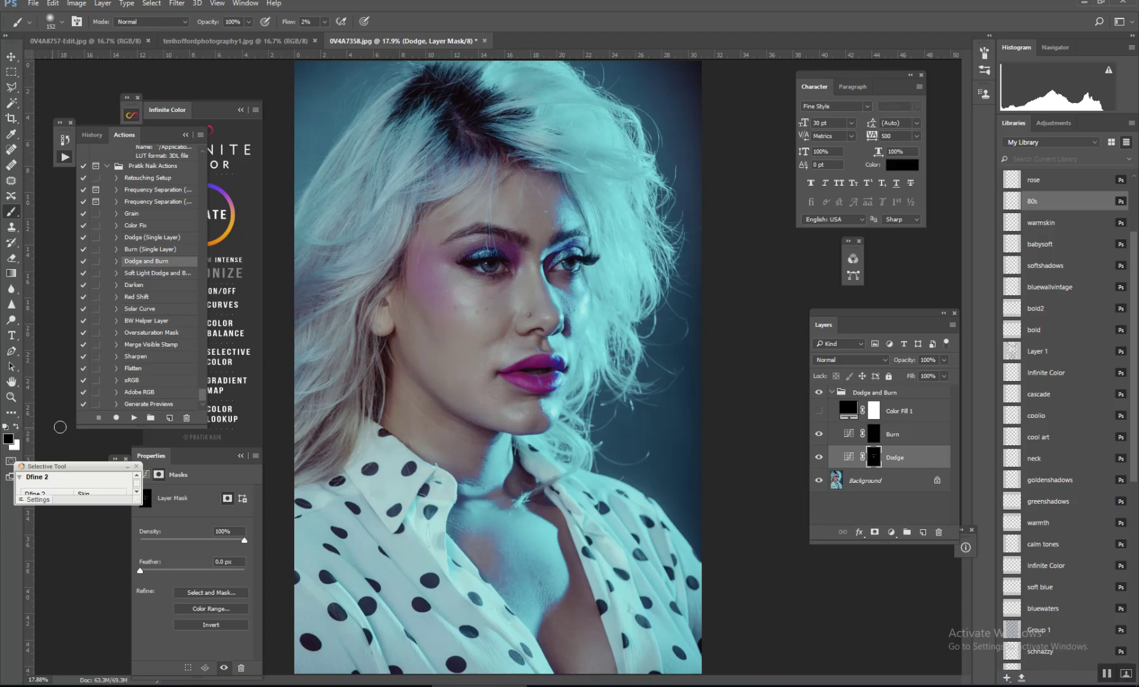
{"action": "left_click", "coordinate": [832, 392]}
{"action": "left_click", "coordinate": [943, 361]}
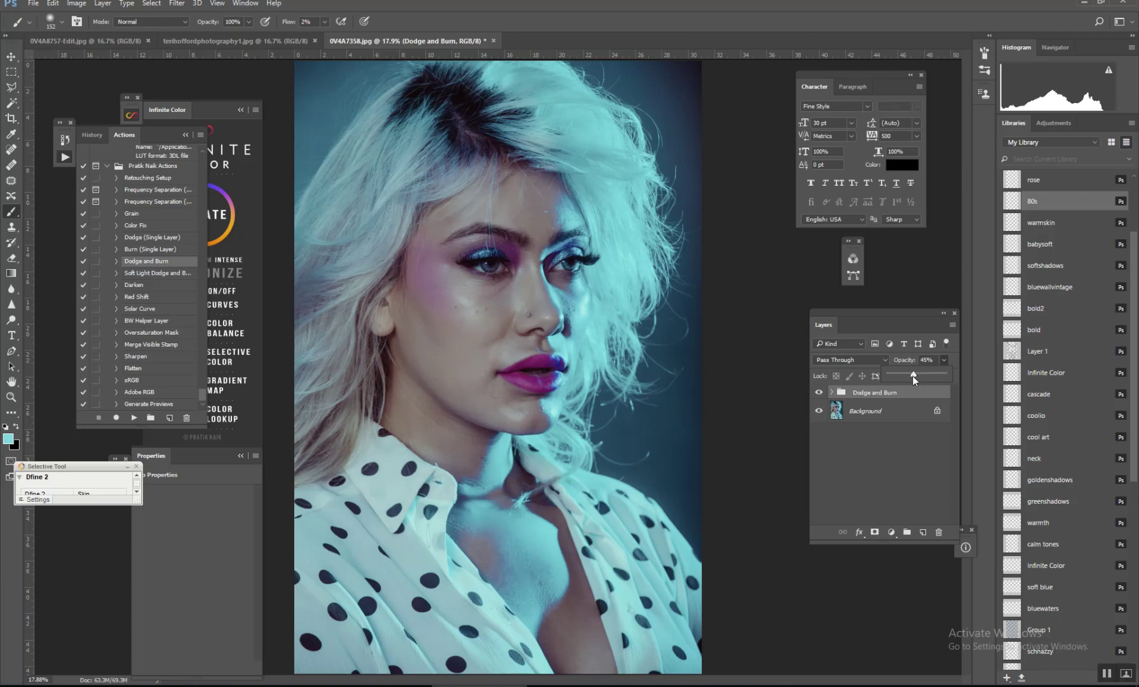
{"action": "left_click", "coordinate": [884, 397]}
Run the 8-bit Frequency Separation action, accept its Median radius and expand the resulting layer group.
{"action": "left_click", "coordinate": [163, 191]}
{"action": "left_click", "coordinate": [135, 418]}
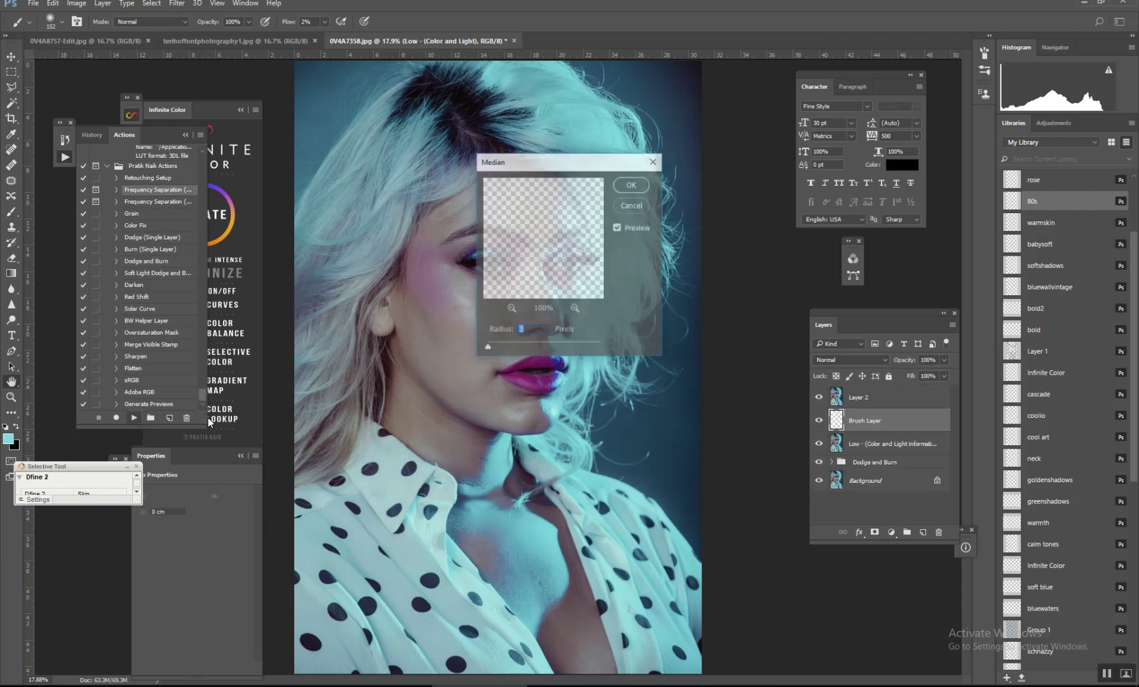
{"action": "left_click", "coordinate": [633, 185]}
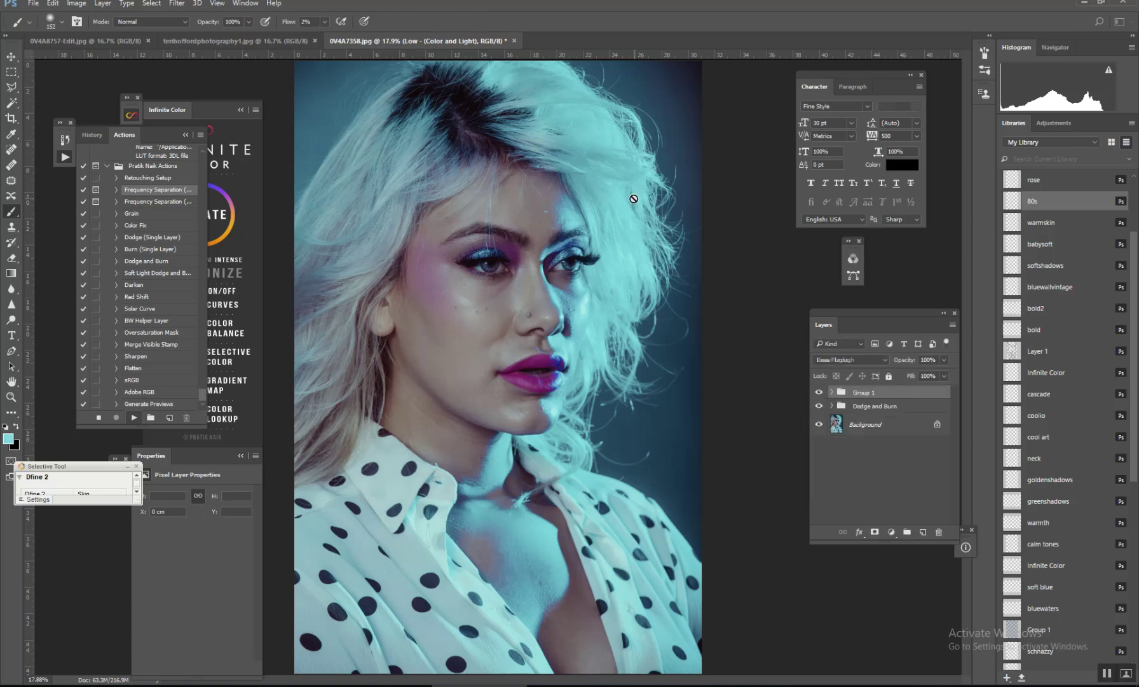
{"action": "left_click", "coordinate": [833, 392]}
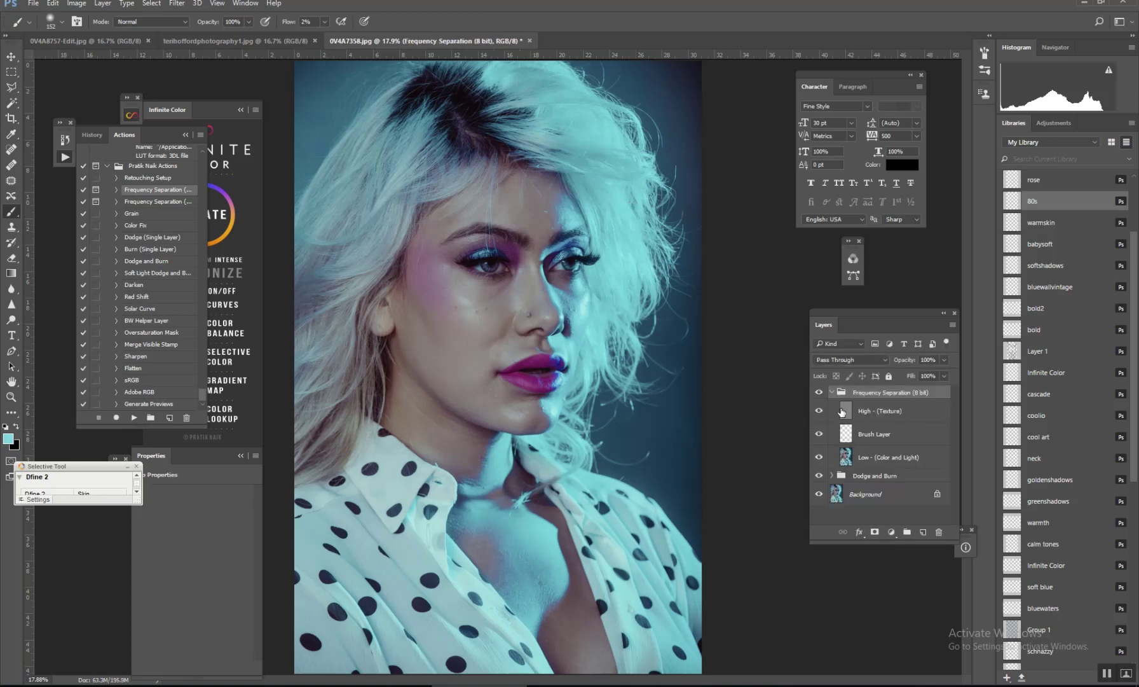
On the Brush Layer, sample the skin tone below the eye and paint it softly over the cheek at 2% flow.
{"action": "left_click", "coordinate": [846, 435]}
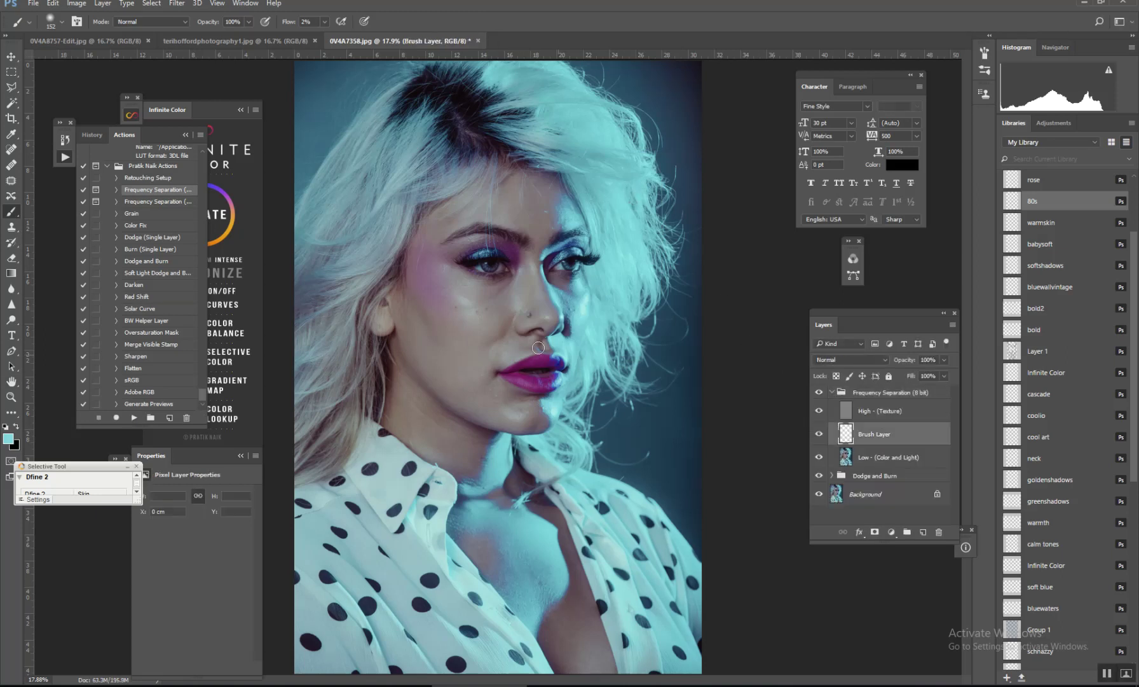
{"action": "left_click", "coordinate": [13, 135]}
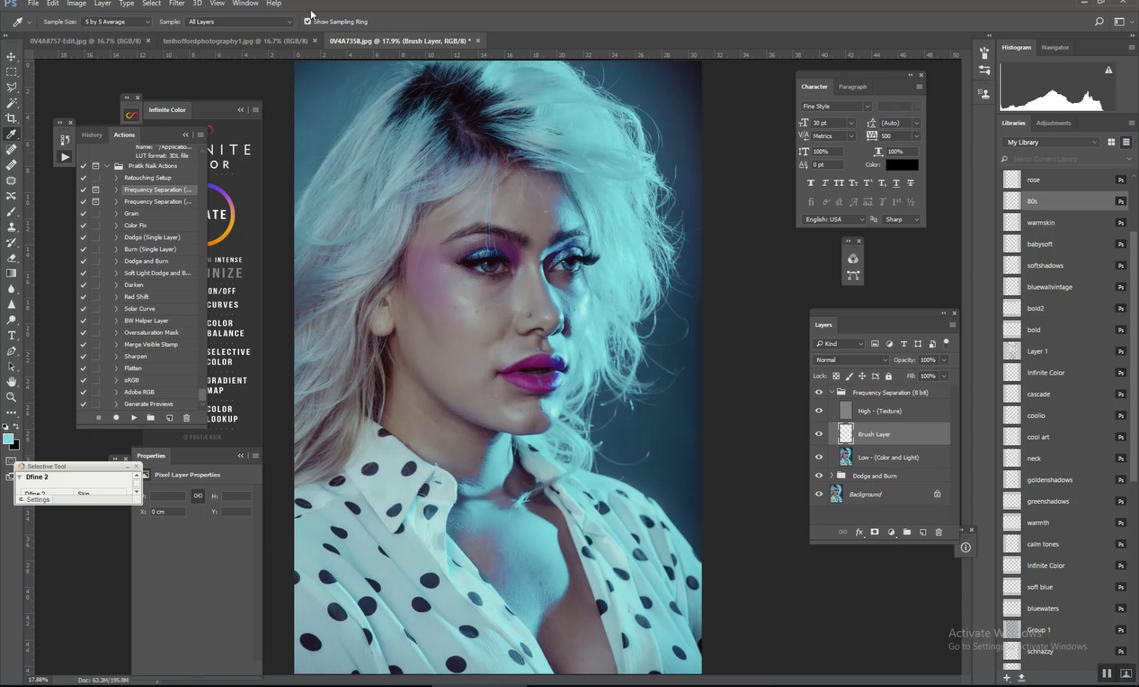
{"action": "left_click", "coordinate": [505, 294]}
{"action": "left_click", "coordinate": [13, 212]}
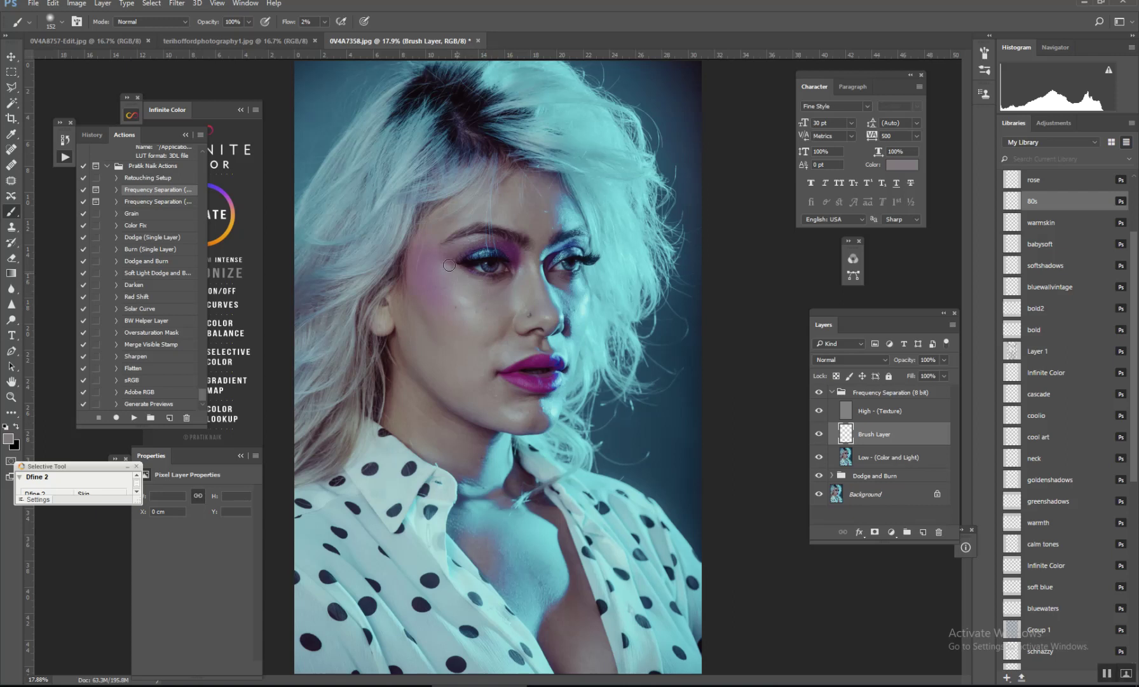
{"action": "left_click", "coordinate": [465, 295]}
Sample the cyan skin tone and paint it on the Brush Layer along the cyan-lit side of the face, from forehead to chin.
{"action": "left_click", "coordinate": [11, 133]}
{"action": "left_click", "coordinate": [569, 296]}
{"action": "key", "text": "b"}
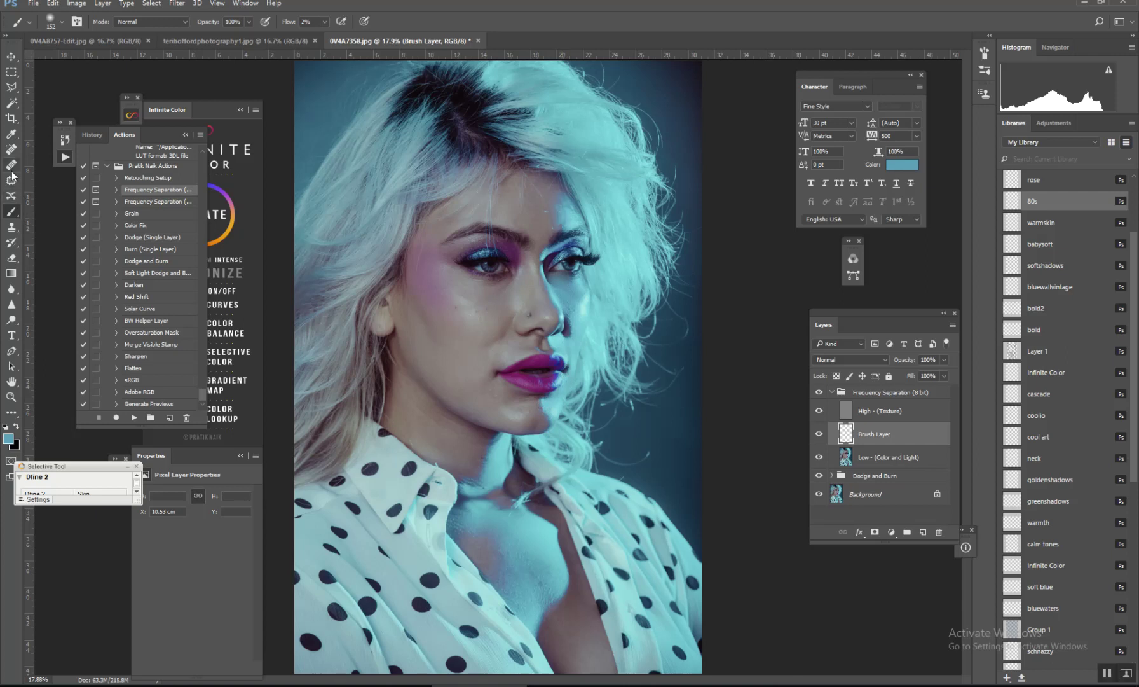
{"action": "left_click", "coordinate": [11, 134]}
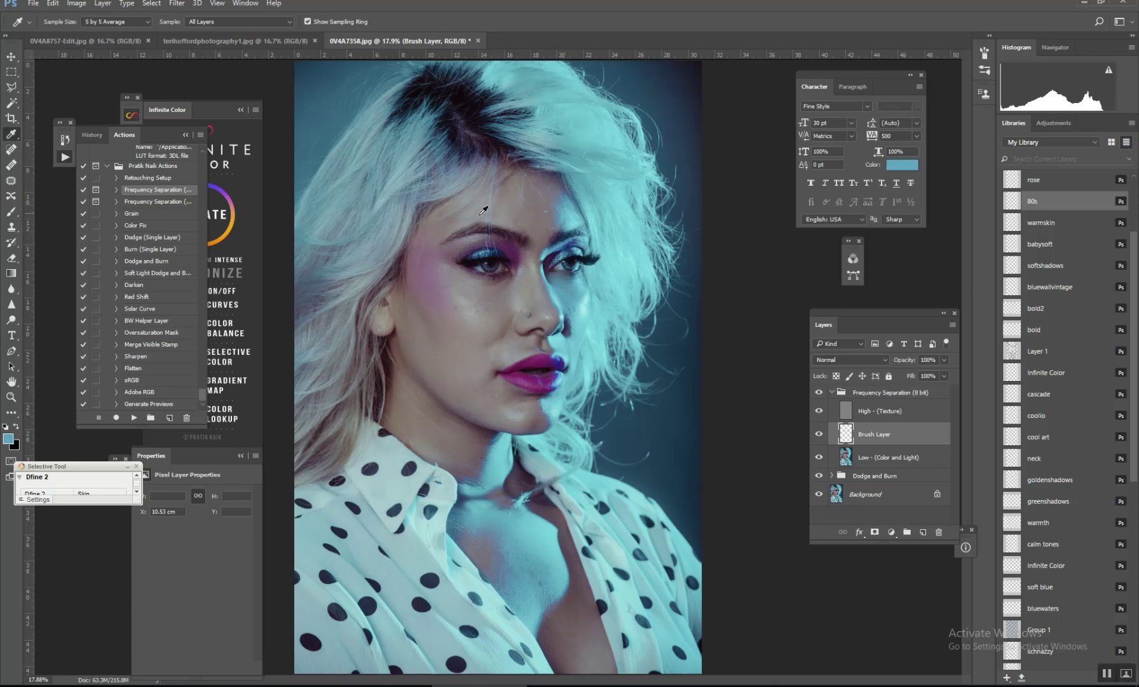
{"action": "left_click", "coordinate": [12, 211]}
{"action": "mouse_move", "coordinate": [555, 207]}
{"action": "left_mouse_down"}
{"action": "mouse_move", "coordinate": [557, 189]}
{"action": "mouse_move", "coordinate": [556, 218]}
{"action": "mouse_move", "coordinate": [555, 178]}
{"action": "mouse_move", "coordinate": [557, 230]}
{"action": "mouse_move", "coordinate": [566, 220]}
{"action": "mouse_move", "coordinate": [550, 274]}
{"action": "mouse_move", "coordinate": [575, 327]}
{"action": "mouse_move", "coordinate": [557, 352]}
{"action": "mouse_move", "coordinate": [560, 388]}
{"action": "mouse_move", "coordinate": [560, 374]}
{"action": "left_mouse_up"}
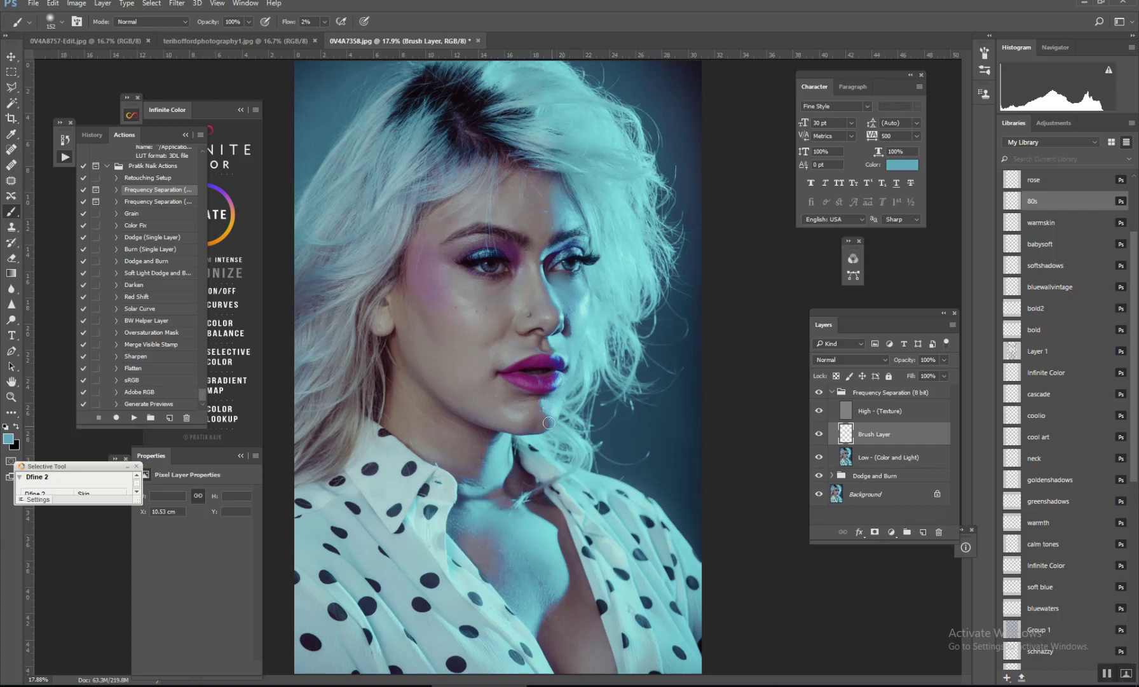
{"action": "left_click_drag", "start_coordinate": [546, 427], "coordinate": [547, 414]}
Patch the uneven skin on the cheek below the eye on the Low - (Color and Light) layer.
{"action": "left_click", "coordinate": [846, 456]}
{"action": "left_click", "coordinate": [13, 181]}
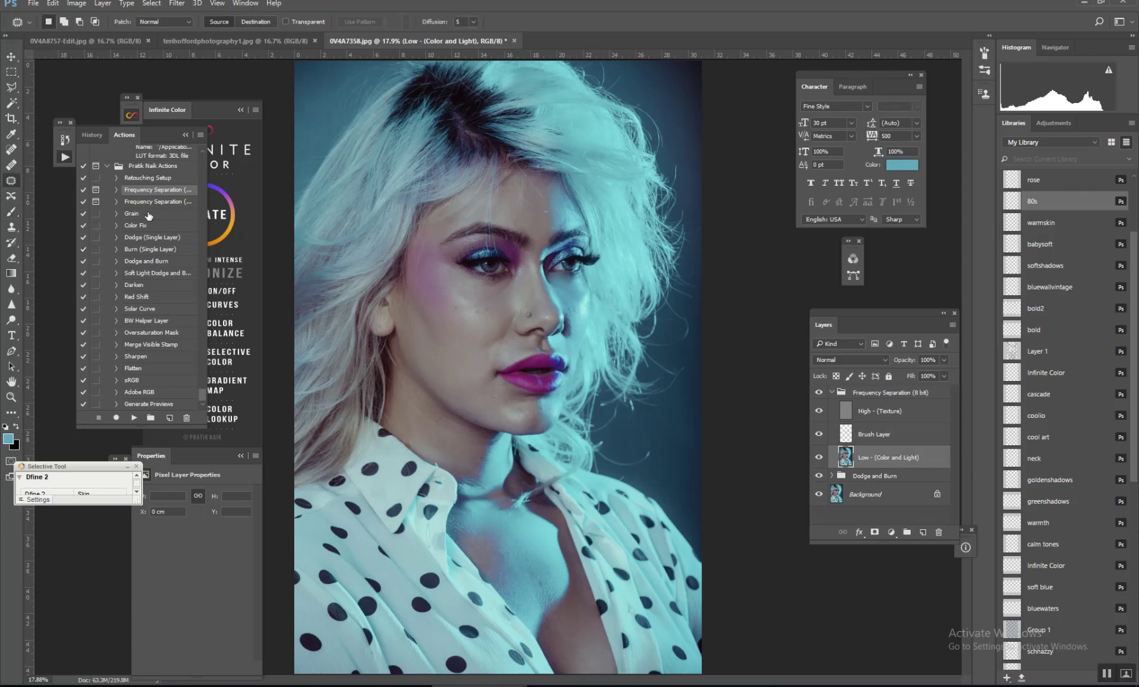
{"action": "mouse_move", "coordinate": [503, 285]}
{"action": "left_mouse_down"}
{"action": "mouse_move", "coordinate": [516, 303]}
{"action": "mouse_move", "coordinate": [496, 300]}
{"action": "mouse_move", "coordinate": [496, 312]}
{"action": "left_mouse_up"}
{"action": "left_click", "coordinate": [506, 295]}
{"action": "left_click", "coordinate": [497, 307]}
{"action": "mouse_move", "coordinate": [478, 309]}
{"action": "left_mouse_down"}
{"action": "mouse_move", "coordinate": [480, 293]}
{"action": "mouse_move", "coordinate": [489, 316]}
{"action": "mouse_move", "coordinate": [500, 310]}
{"action": "mouse_move", "coordinate": [480, 295]}
{"action": "left_mouse_up"}
{"action": "key", "text": "ctrl+d"}
{"action": "key", "text": "ctrl+d"}
{"action": "left_click_drag", "start_coordinate": [474, 298], "coordinate": [497, 297]}
{"action": "key", "text": "ctrl+d"}
{"action": "key", "text": "ctrl+d"}
Patch the uneven tones beside the corner of the mouth and above the upper lip on the Low layer.
{"action": "mouse_move", "coordinate": [492, 359]}
{"action": "left_mouse_down"}
{"action": "mouse_move", "coordinate": [476, 370]}
{"action": "mouse_move", "coordinate": [501, 343]}
{"action": "mouse_move", "coordinate": [522, 352]}
{"action": "mouse_move", "coordinate": [512, 359]}
{"action": "mouse_move", "coordinate": [534, 350]}
{"action": "mouse_move", "coordinate": [520, 343]}
{"action": "mouse_move", "coordinate": [484, 385]}
{"action": "left_mouse_up"}
{"action": "key", "text": "ctrl+d"}
{"action": "key", "text": "ctrl+d"}
{"action": "key", "text": "ctrl+d"}
{"action": "key", "text": "ctrl+d"}
{"action": "mouse_move", "coordinate": [522, 351]}
{"action": "left_mouse_down"}
{"action": "mouse_move", "coordinate": [519, 365]}
{"action": "mouse_move", "coordinate": [511, 356]}
{"action": "mouse_move", "coordinate": [491, 370]}
{"action": "left_mouse_up"}
{"action": "key", "text": "ctrl+d"}
{"action": "left_click_drag", "start_coordinate": [487, 368], "coordinate": [459, 370]}
{"action": "key", "text": "ctrl+d"}
{"action": "key", "text": "ctrl+d"}
Patch the uneven tones on the lower cheek between the mouth and the jaw.
{"action": "mouse_move", "coordinate": [504, 404]}
{"action": "left_mouse_down"}
{"action": "mouse_move", "coordinate": [484, 379]}
{"action": "mouse_move", "coordinate": [467, 389]}
{"action": "mouse_move", "coordinate": [498, 383]}
{"action": "mouse_move", "coordinate": [508, 397]}
{"action": "left_mouse_up"}
{"action": "key", "text": "ctrl+d"}
{"action": "mouse_move", "coordinate": [494, 389]}
{"action": "left_mouse_down"}
{"action": "mouse_move", "coordinate": [473, 383]}
{"action": "mouse_move", "coordinate": [491, 394]}
{"action": "mouse_move", "coordinate": [489, 376]}
{"action": "left_mouse_up"}
{"action": "key", "text": "ctrl+d"}
{"action": "mouse_move", "coordinate": [487, 383]}
{"action": "left_mouse_down"}
{"action": "mouse_move", "coordinate": [484, 370]}
{"action": "mouse_move", "coordinate": [471, 389]}
{"action": "mouse_move", "coordinate": [482, 363]}
{"action": "left_mouse_up"}
{"action": "key", "text": "ctrl+d"}
{"action": "mouse_move", "coordinate": [482, 366]}
{"action": "left_mouse_down"}
{"action": "mouse_move", "coordinate": [476, 358]}
{"action": "mouse_move", "coordinate": [481, 390]}
{"action": "mouse_move", "coordinate": [486, 365]}
{"action": "mouse_move", "coordinate": [453, 385]}
{"action": "mouse_move", "coordinate": [471, 357]}
{"action": "mouse_move", "coordinate": [458, 377]}
{"action": "left_mouse_up"}
{"action": "key", "text": "ctrl+d"}
{"action": "key", "text": "ctrl+d"}
{"action": "key", "text": "ctrl+d"}
Patch the blotchy skin below the lower lip and across the chin.
{"action": "left_click_drag", "start_coordinate": [498, 398], "coordinate": [485, 371]}
{"action": "mouse_move", "coordinate": [487, 393]}
{"action": "left_mouse_down"}
{"action": "mouse_move", "coordinate": [472, 395]}
{"action": "mouse_move", "coordinate": [498, 392]}
{"action": "mouse_move", "coordinate": [513, 412]}
{"action": "left_mouse_up"}
{"action": "key", "text": "ctrl+d"}
{"action": "mouse_move", "coordinate": [505, 397]}
{"action": "left_mouse_down"}
{"action": "mouse_move", "coordinate": [487, 394]}
{"action": "mouse_move", "coordinate": [529, 407]}
{"action": "mouse_move", "coordinate": [530, 437]}
{"action": "mouse_move", "coordinate": [519, 415]}
{"action": "mouse_move", "coordinate": [472, 391]}
{"action": "mouse_move", "coordinate": [538, 421]}
{"action": "left_mouse_up"}
{"action": "key", "text": "ctrl+d"}
{"action": "key", "text": "ctrl+d"}
{"action": "key", "text": "ctrl+d"}
{"action": "key", "text": "ctrl+d"}
{"action": "key", "text": "ctrl+d"}
Patch the tip of the chin and the small cyan-lit areas beside the mouth and jaw.
{"action": "mouse_move", "coordinate": [539, 423]}
{"action": "left_mouse_down"}
{"action": "mouse_move", "coordinate": [533, 406]}
{"action": "mouse_move", "coordinate": [539, 421]}
{"action": "left_mouse_up"}
{"action": "key", "text": "ctrl+d"}
{"action": "left_click_drag", "start_coordinate": [540, 422], "coordinate": [540, 407]}
{"action": "key", "text": "ctrl+d"}
{"action": "mouse_move", "coordinate": [541, 407]}
{"action": "left_mouse_down"}
{"action": "mouse_move", "coordinate": [531, 414]}
{"action": "mouse_move", "coordinate": [547, 433]}
{"action": "mouse_move", "coordinate": [557, 404]}
{"action": "mouse_move", "coordinate": [555, 421]}
{"action": "left_mouse_up"}
{"action": "key", "text": "ctrl+d"}
{"action": "key", "text": "ctrl+d"}
{"action": "key", "text": "ctrl+d"}
{"action": "left_click_drag", "start_coordinate": [575, 344], "coordinate": [576, 342]}
{"action": "key", "text": "ctrl+d"}
{"action": "left_click_drag", "start_coordinate": [554, 415], "coordinate": [551, 420]}
{"action": "key", "text": "ctrl+d"}
{"action": "mouse_move", "coordinate": [566, 399]}
{"action": "left_mouse_down"}
{"action": "mouse_move", "coordinate": [575, 374]}
{"action": "mouse_move", "coordinate": [556, 404]}
{"action": "mouse_move", "coordinate": [579, 334]}
{"action": "mouse_move", "coordinate": [558, 405]}
{"action": "left_mouse_up"}
{"action": "key", "text": "ctrl+d"}
{"action": "key", "text": "ctrl+d"}
Patch the uneven shading along the jawline and on the neck.
{"action": "mouse_move", "coordinate": [415, 399]}
{"action": "left_mouse_down"}
{"action": "mouse_move", "coordinate": [455, 448]}
{"action": "mouse_move", "coordinate": [495, 446]}
{"action": "mouse_move", "coordinate": [482, 486]}
{"action": "mouse_move", "coordinate": [505, 463]}
{"action": "mouse_move", "coordinate": [498, 435]}
{"action": "mouse_move", "coordinate": [477, 450]}
{"action": "mouse_move", "coordinate": [479, 469]}
{"action": "left_mouse_up"}
{"action": "left_click", "coordinate": [437, 415]}
{"action": "key", "text": "ctrl+d"}
{"action": "key", "text": "ctrl+d"}
{"action": "mouse_move", "coordinate": [486, 453]}
{"action": "left_mouse_down"}
{"action": "mouse_move", "coordinate": [473, 454]}
{"action": "mouse_move", "coordinate": [498, 436]}
{"action": "mouse_move", "coordinate": [477, 487]}
{"action": "mouse_move", "coordinate": [491, 467]}
{"action": "mouse_move", "coordinate": [459, 485]}
{"action": "mouse_move", "coordinate": [463, 473]}
{"action": "mouse_move", "coordinate": [484, 482]}
{"action": "mouse_move", "coordinate": [465, 476]}
{"action": "mouse_move", "coordinate": [477, 482]}
{"action": "mouse_move", "coordinate": [481, 459]}
{"action": "mouse_move", "coordinate": [512, 476]}
{"action": "left_mouse_up"}
{"action": "key", "text": "ctrl+d"}
{"action": "key", "text": "ctrl+d"}
{"action": "key", "text": "ctrl+d"}
{"action": "key", "text": "ctrl+d"}
{"action": "key", "text": "ctrl+d"}
{"action": "key", "text": "ctrl+d"}
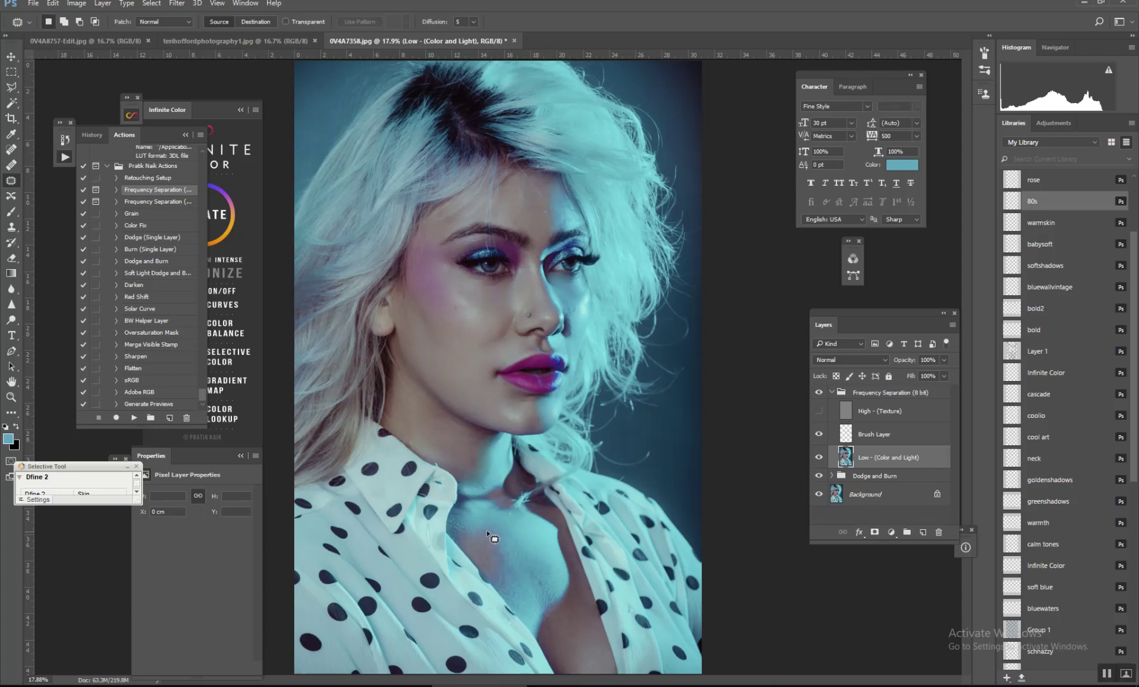
Smooth the uneven tones on the upper chest with several patches on the Low layer.
{"action": "left_click_drag", "start_coordinate": [499, 539], "coordinate": [482, 525]}
{"action": "mouse_move", "coordinate": [486, 537]}
{"action": "left_mouse_down"}
{"action": "mouse_move", "coordinate": [499, 529]}
{"action": "mouse_move", "coordinate": [494, 564]}
{"action": "mouse_move", "coordinate": [486, 528]}
{"action": "left_mouse_up"}
{"action": "key", "text": "ctrl+d"}
{"action": "mouse_move", "coordinate": [481, 541]}
{"action": "left_mouse_down"}
{"action": "mouse_move", "coordinate": [523, 534]}
{"action": "mouse_move", "coordinate": [458, 528]}
{"action": "mouse_move", "coordinate": [499, 589]}
{"action": "mouse_move", "coordinate": [547, 547]}
{"action": "left_mouse_up"}
{"action": "key", "text": "ctrl+d"}
{"action": "key", "text": "ctrl+d"}
{"action": "key", "text": "ctrl+d"}
{"action": "mouse_move", "coordinate": [483, 525]}
{"action": "left_mouse_down"}
{"action": "mouse_move", "coordinate": [467, 534]}
{"action": "mouse_move", "coordinate": [518, 545]}
{"action": "mouse_move", "coordinate": [496, 582]}
{"action": "mouse_move", "coordinate": [522, 594]}
{"action": "mouse_move", "coordinate": [542, 552]}
{"action": "left_mouse_up"}
{"action": "key", "text": "ctrl+d"}
{"action": "key", "text": "ctrl+d"}
Patch the bright transitions on the cyan-lit side of the forehead and cheek.
{"action": "mouse_move", "coordinate": [583, 225]}
{"action": "left_mouse_down"}
{"action": "mouse_move", "coordinate": [574, 219]}
{"action": "mouse_move", "coordinate": [578, 318]}
{"action": "left_mouse_up"}
{"action": "left_click_drag", "start_coordinate": [566, 202], "coordinate": [578, 318]}
{"action": "left_click", "coordinate": [571, 206]}
{"action": "mouse_move", "coordinate": [558, 219]}
{"action": "left_mouse_down"}
{"action": "mouse_move", "coordinate": [570, 203]}
{"action": "mouse_move", "coordinate": [560, 191]}
{"action": "mouse_move", "coordinate": [577, 227]}
{"action": "mouse_move", "coordinate": [568, 202]}
{"action": "left_mouse_up"}
{"action": "left_click", "coordinate": [578, 226]}
{"action": "left_click_drag", "start_coordinate": [575, 310], "coordinate": [580, 328]}
{"action": "left_click", "coordinate": [611, 264]}
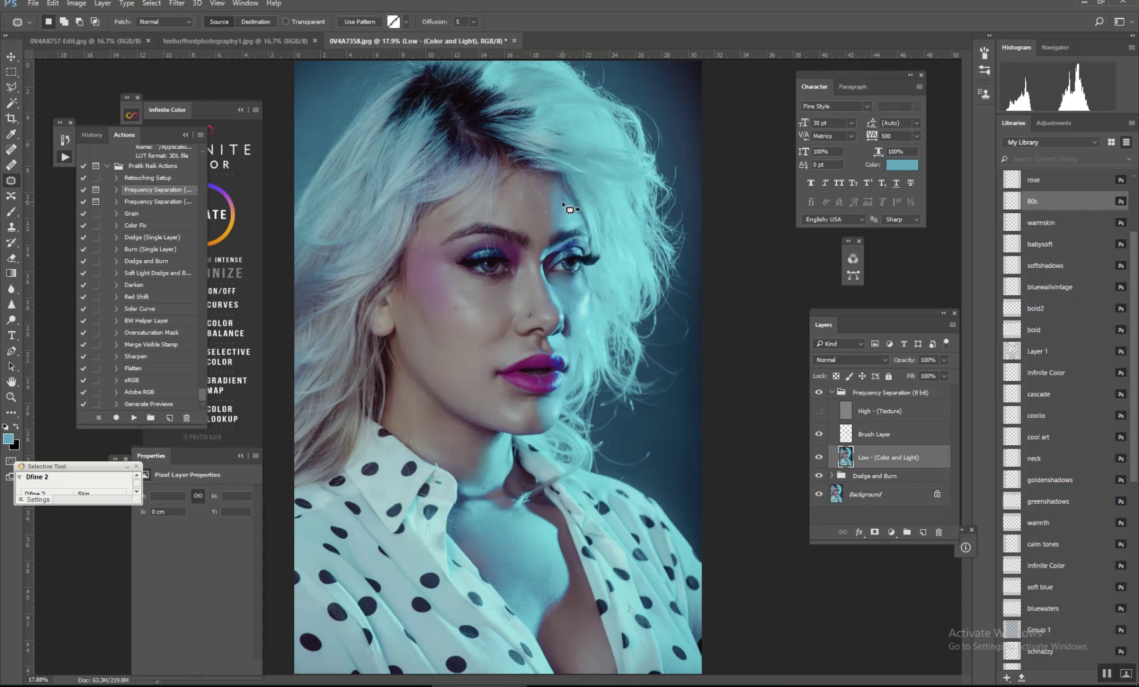
{"action": "mouse_move", "coordinate": [557, 204]}
{"action": "left_mouse_down"}
{"action": "mouse_move", "coordinate": [565, 238]}
{"action": "mouse_move", "coordinate": [570, 219]}
{"action": "left_mouse_up"}
{"action": "left_click", "coordinate": [591, 216]}
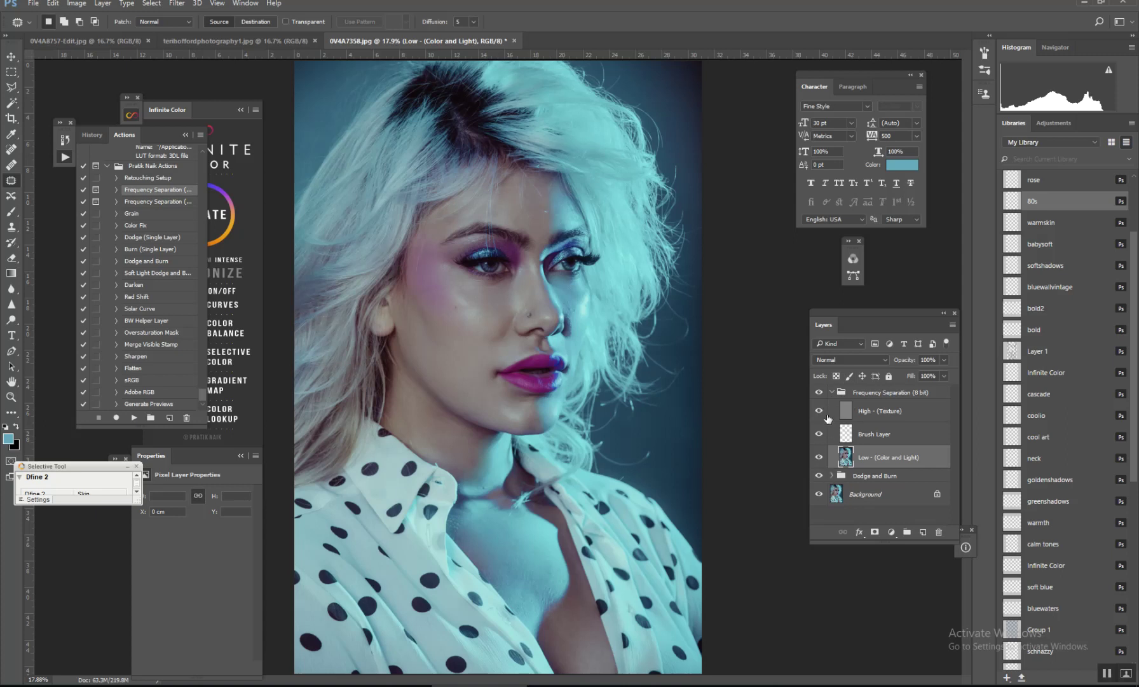
Collapse the Frequency Separation group, check its effect by toggling its visibility, and flatten the image with Action 1.
{"action": "left_click", "coordinate": [850, 415]}
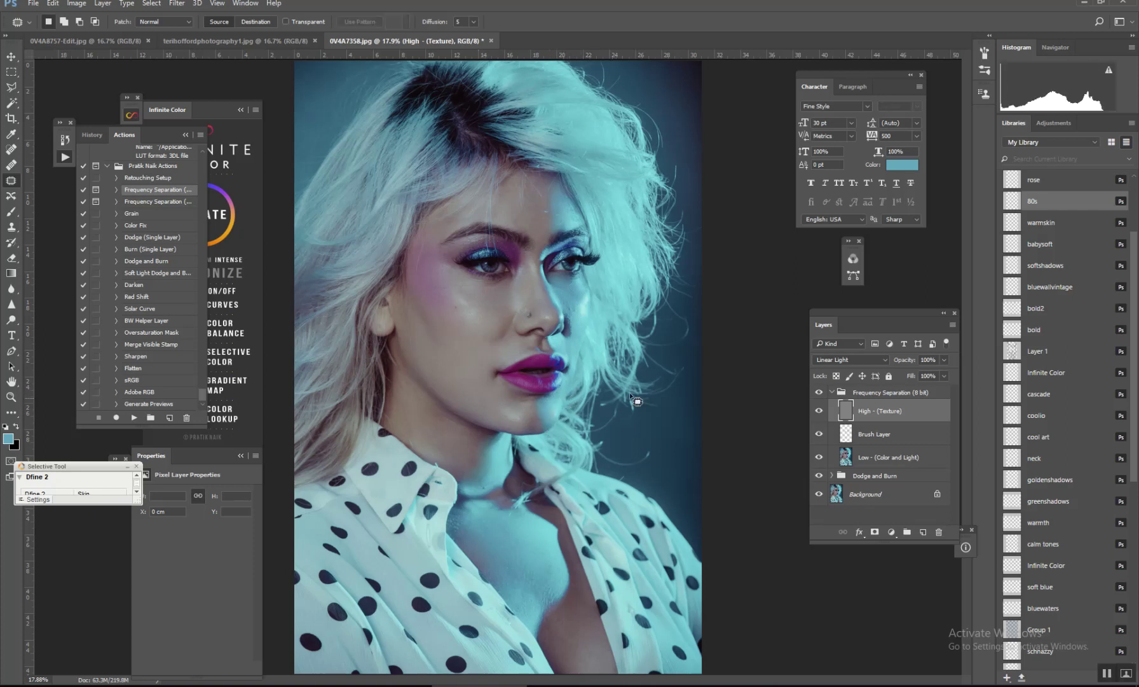
{"action": "left_click", "coordinate": [845, 458]}
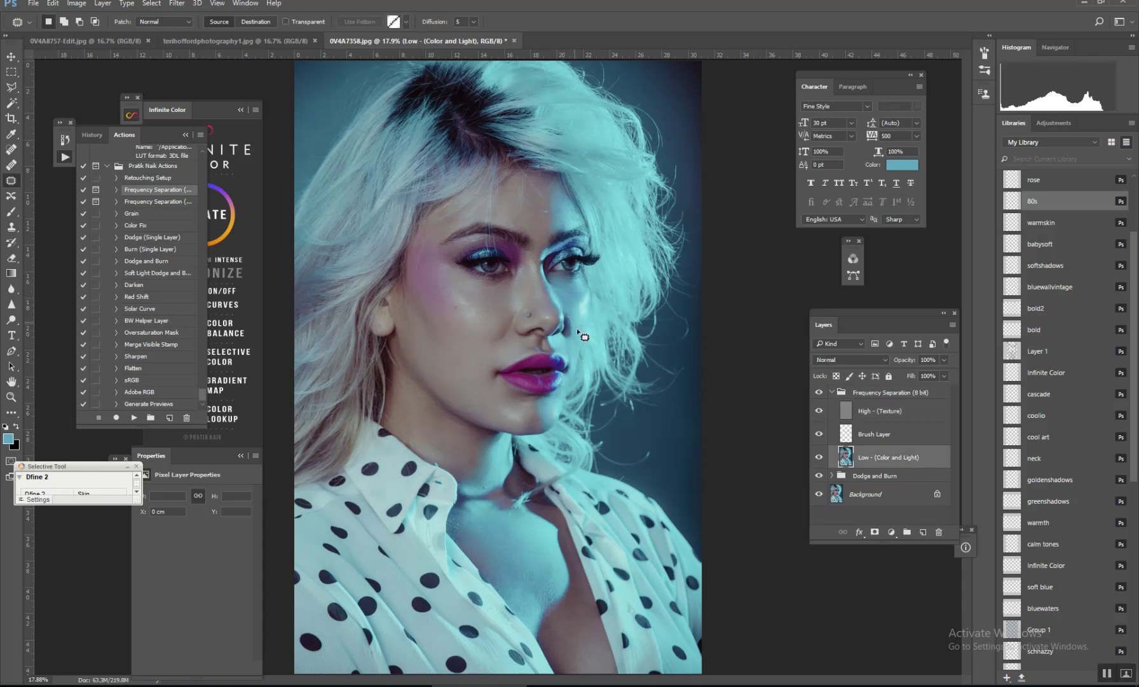
{"action": "left_click", "coordinate": [840, 394]}
{"action": "left_click", "coordinate": [833, 392]}
{"action": "left_click", "coordinate": [820, 392]}
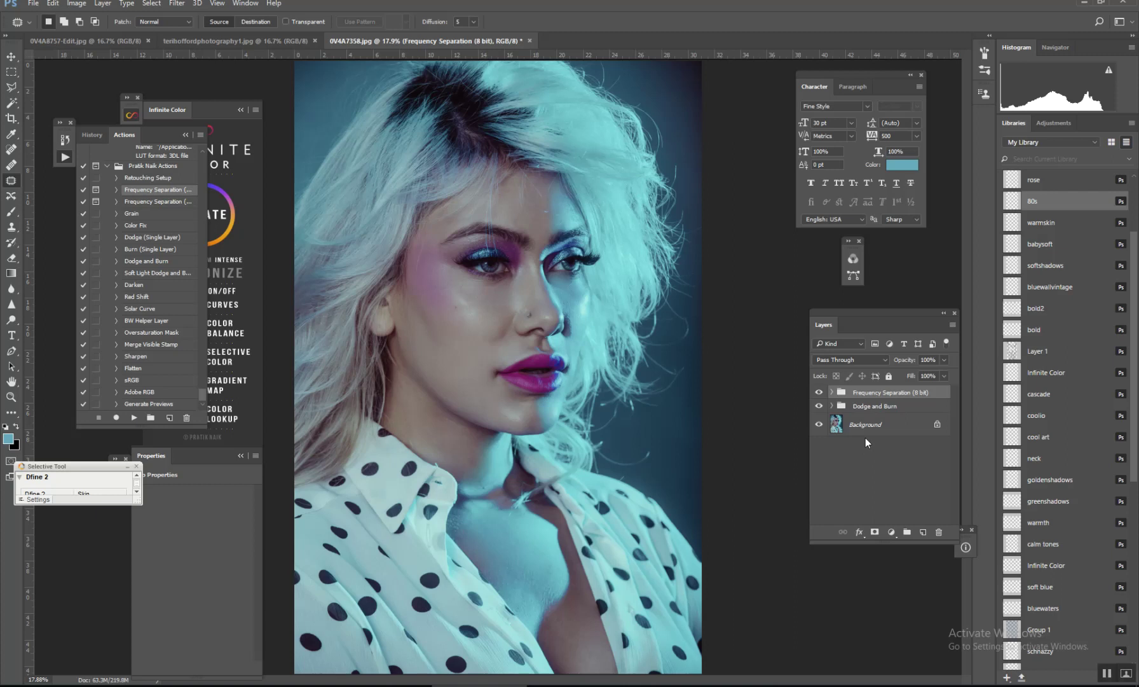
{"action": "key", "text": "F3"}
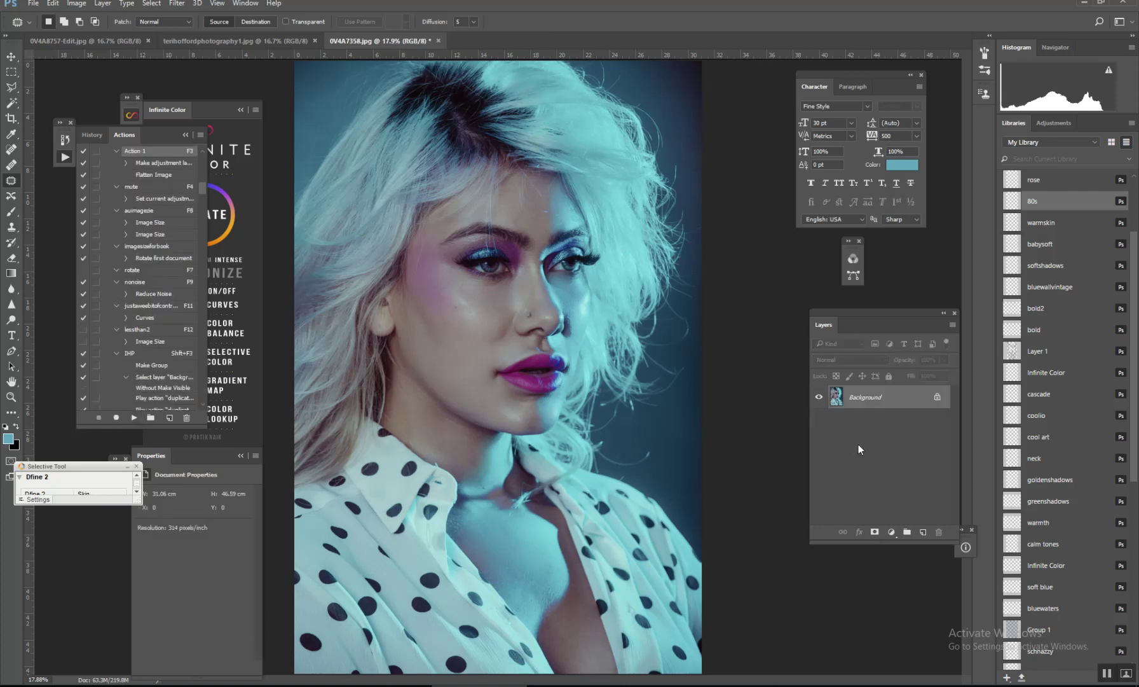
Run the IHP2 action and reveal its smoothing on the face by painting the mask white at 100% flow.
{"action": "key", "text": "F6"}
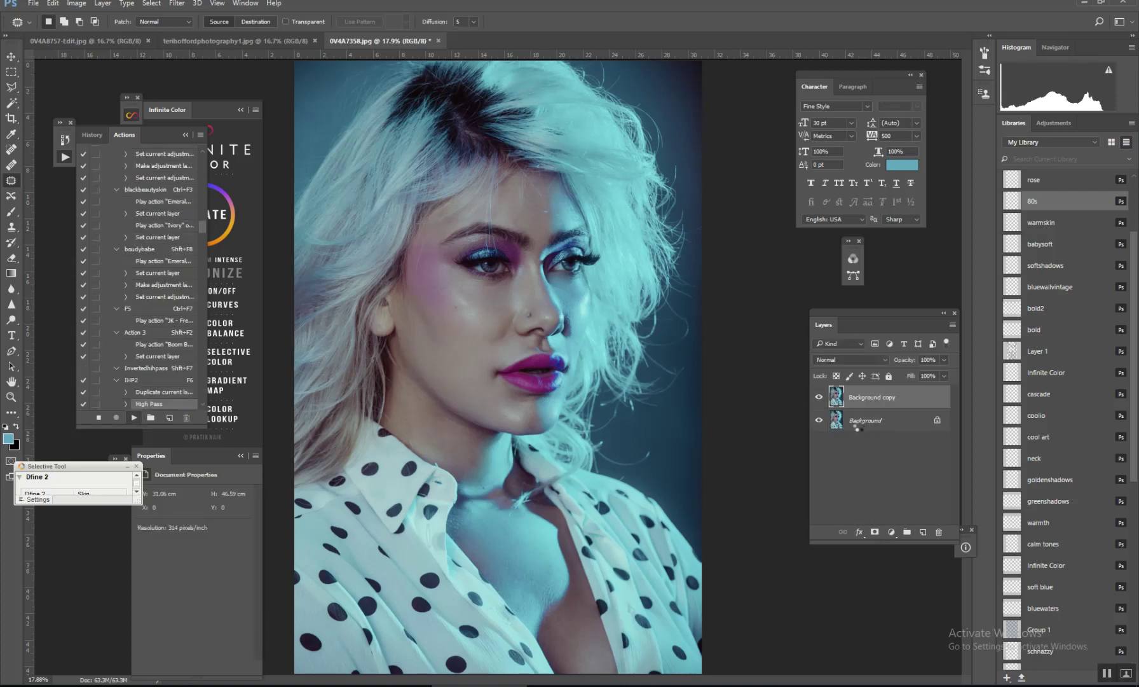
{"action": "left_click", "coordinate": [12, 212]}
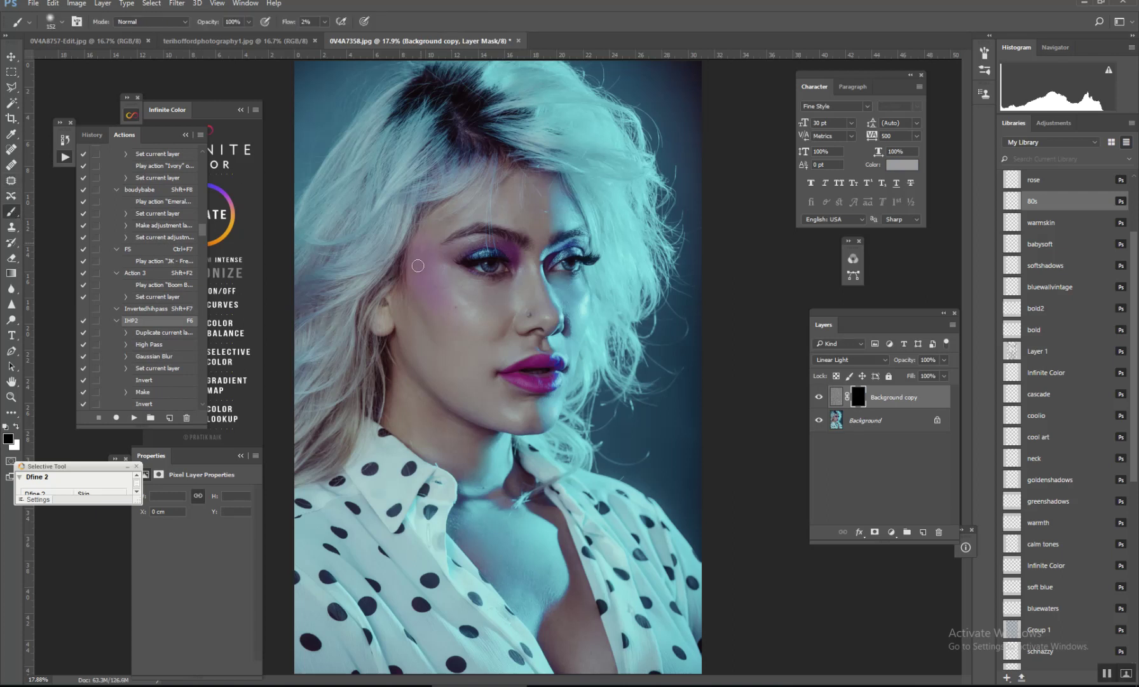
{"action": "key", "text": "x"}
{"action": "left_click", "coordinate": [325, 22]}
{"action": "left_click_drag", "start_coordinate": [325, 39], "coordinate": [412, 44]}
{"action": "left_click", "coordinate": [513, 193]}
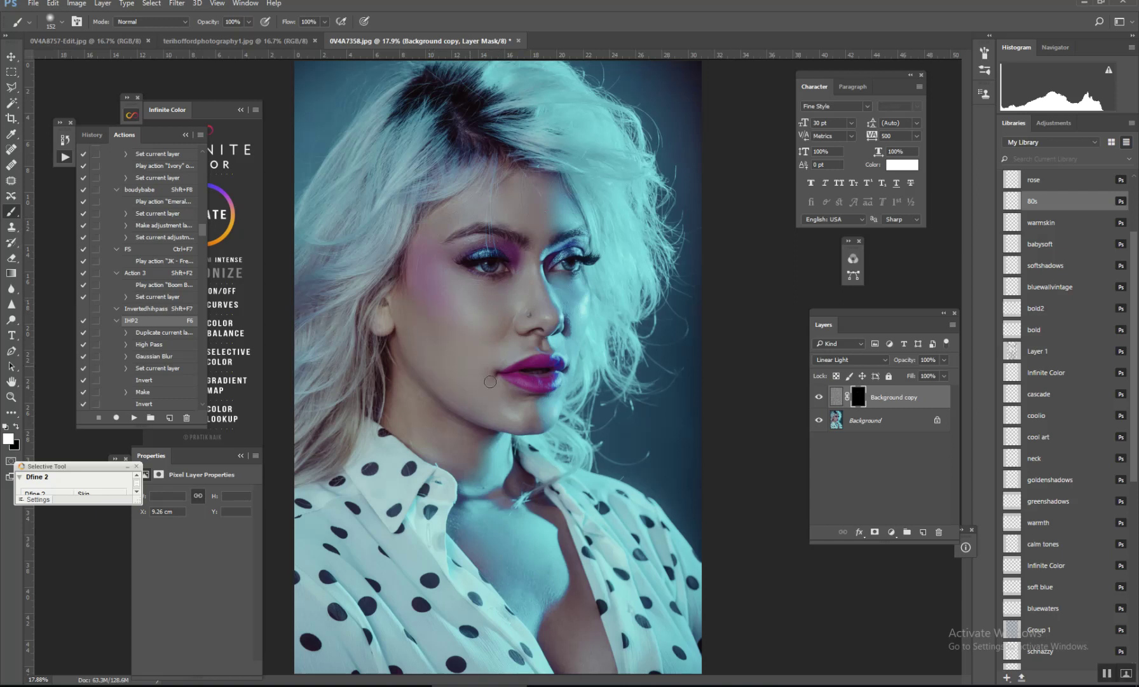
{"action": "mouse_move", "coordinate": [520, 317]}
{"action": "left_mouse_down"}
{"action": "mouse_move", "coordinate": [571, 312]}
{"action": "mouse_move", "coordinate": [576, 295]}
{"action": "left_mouse_up"}
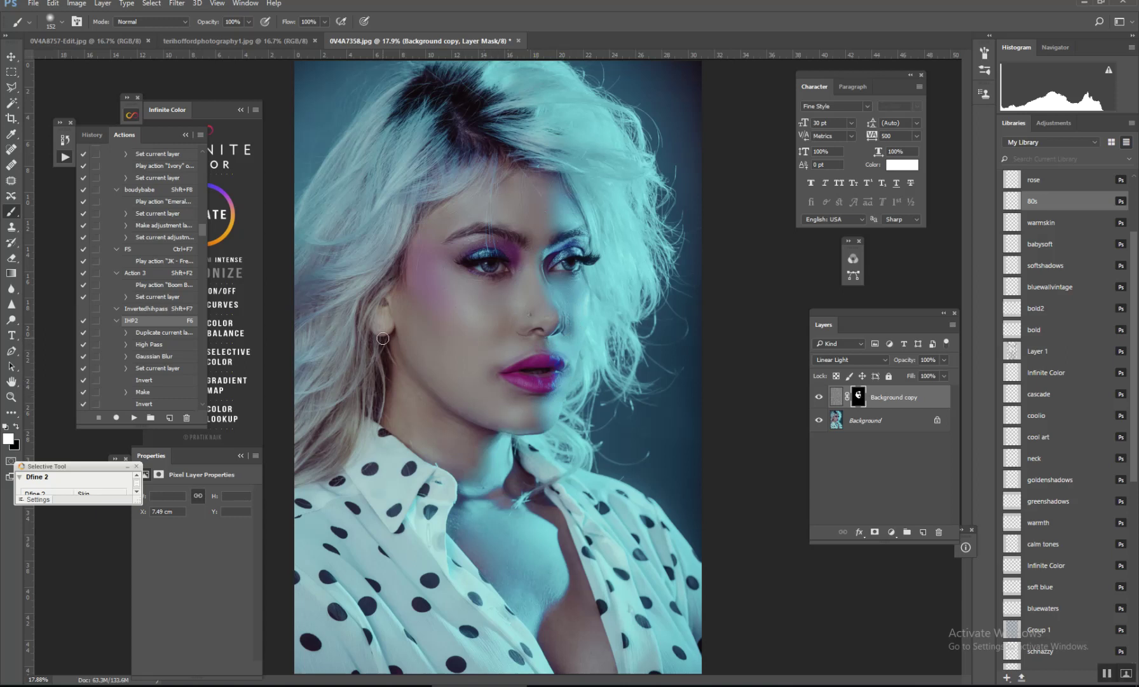
Enlarge the brush to 243 px and paint the smoothing mask white over the jaw, neck, chest and cheek.
{"action": "left_click", "coordinate": [61, 23]}
{"action": "left_click_drag", "start_coordinate": [126, 61], "coordinate": [133, 61]}
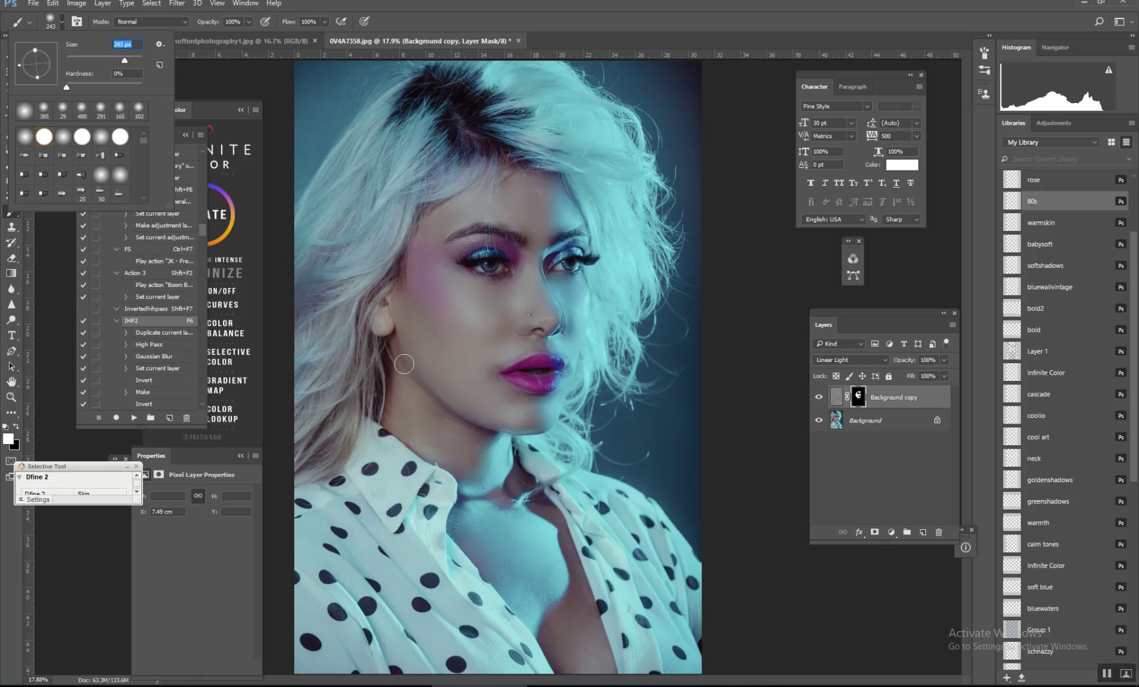
{"action": "left_click", "coordinate": [408, 386]}
{"action": "mouse_move", "coordinate": [449, 441]}
{"action": "left_mouse_down"}
{"action": "mouse_move", "coordinate": [492, 445]}
{"action": "mouse_move", "coordinate": [473, 478]}
{"action": "mouse_move", "coordinate": [477, 516]}
{"action": "left_mouse_up"}
{"action": "mouse_move", "coordinate": [501, 458]}
{"action": "left_mouse_down"}
{"action": "mouse_move", "coordinate": [481, 537]}
{"action": "mouse_move", "coordinate": [467, 515]}
{"action": "mouse_move", "coordinate": [468, 533]}
{"action": "mouse_move", "coordinate": [538, 632]}
{"action": "mouse_move", "coordinate": [555, 646]}
{"action": "mouse_move", "coordinate": [553, 627]}
{"action": "mouse_move", "coordinate": [573, 649]}
{"action": "mouse_move", "coordinate": [580, 626]}
{"action": "mouse_move", "coordinate": [538, 561]}
{"action": "mouse_move", "coordinate": [560, 569]}
{"action": "mouse_move", "coordinate": [545, 524]}
{"action": "mouse_move", "coordinate": [507, 474]}
{"action": "mouse_move", "coordinate": [548, 513]}
{"action": "left_mouse_up"}
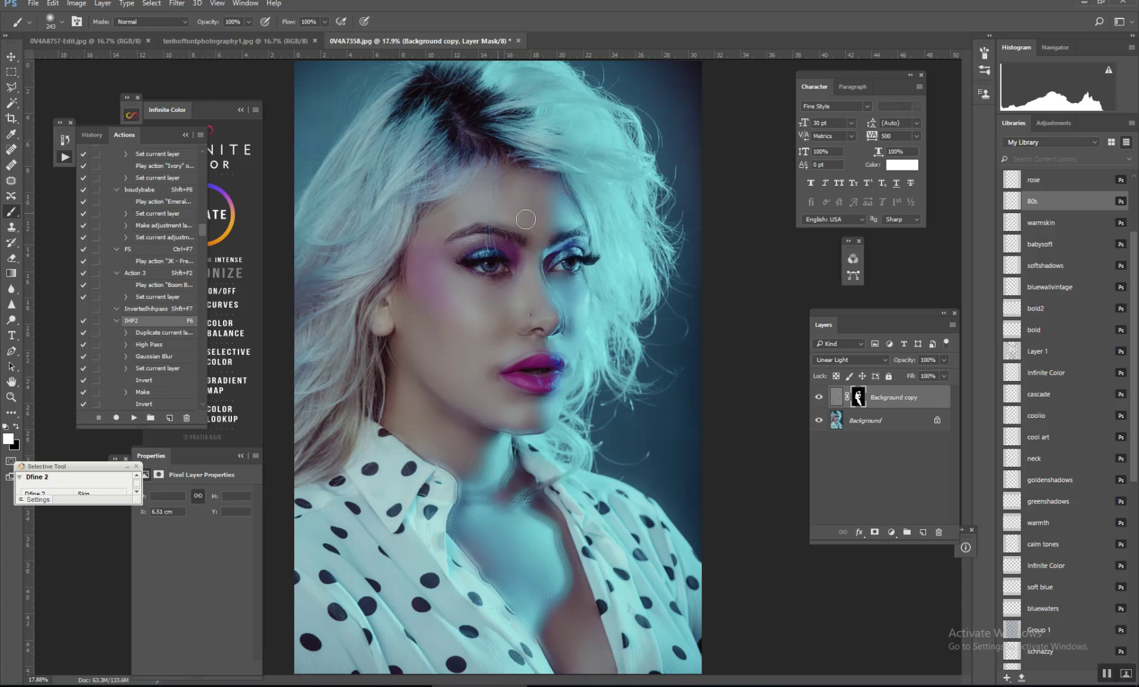
{"action": "mouse_move", "coordinate": [411, 290]}
{"action": "left_mouse_down"}
{"action": "mouse_move", "coordinate": [396, 318]}
{"action": "mouse_move", "coordinate": [485, 345]}
{"action": "left_mouse_up"}
Reduce the Background copy smoothing layer to about 15% opacity and flatten the image with Action 1.
{"action": "left_click_drag", "start_coordinate": [943, 360], "coordinate": [901, 374]}
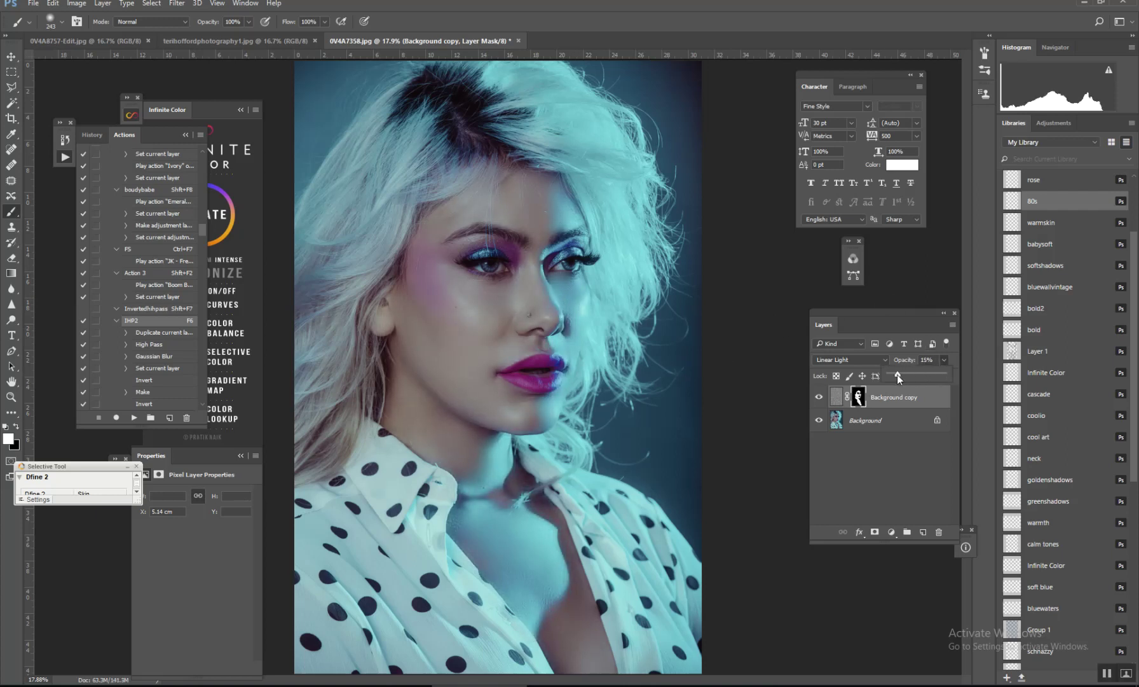
{"action": "left_click_drag", "start_coordinate": [898, 373], "coordinate": [900, 373]}
{"action": "key", "text": "F3"}
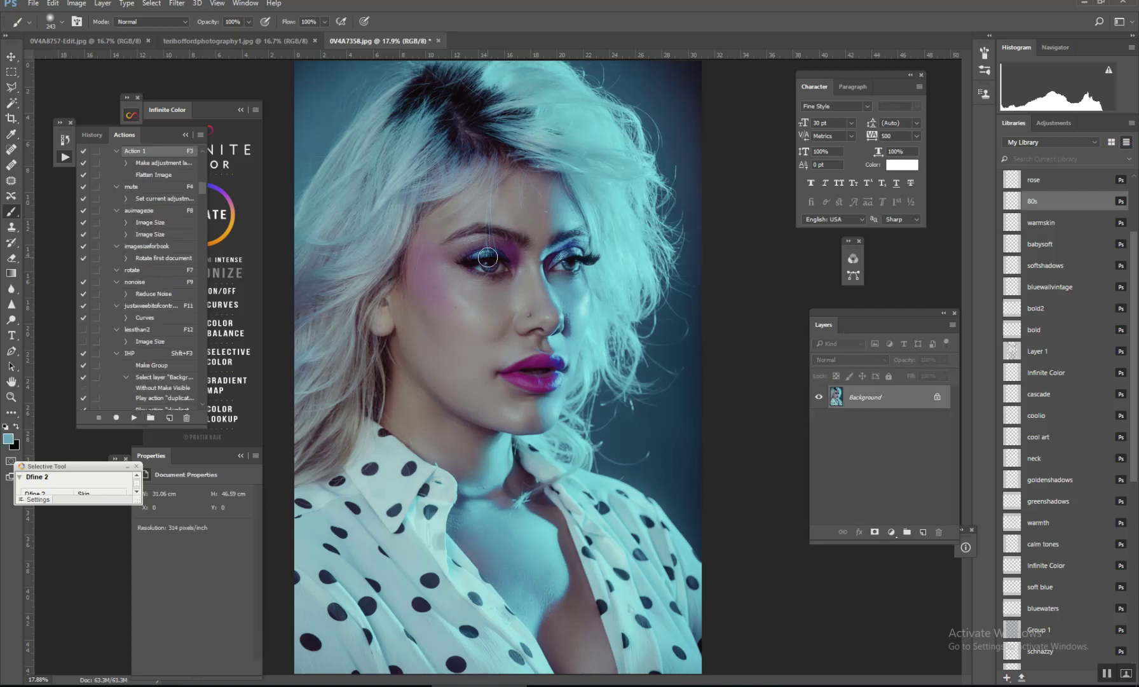
Collapse the actions list and generate a series of random Infinite Color grades for the portrait at the Intense setting.
{"action": "left_click", "coordinate": [185, 136]}
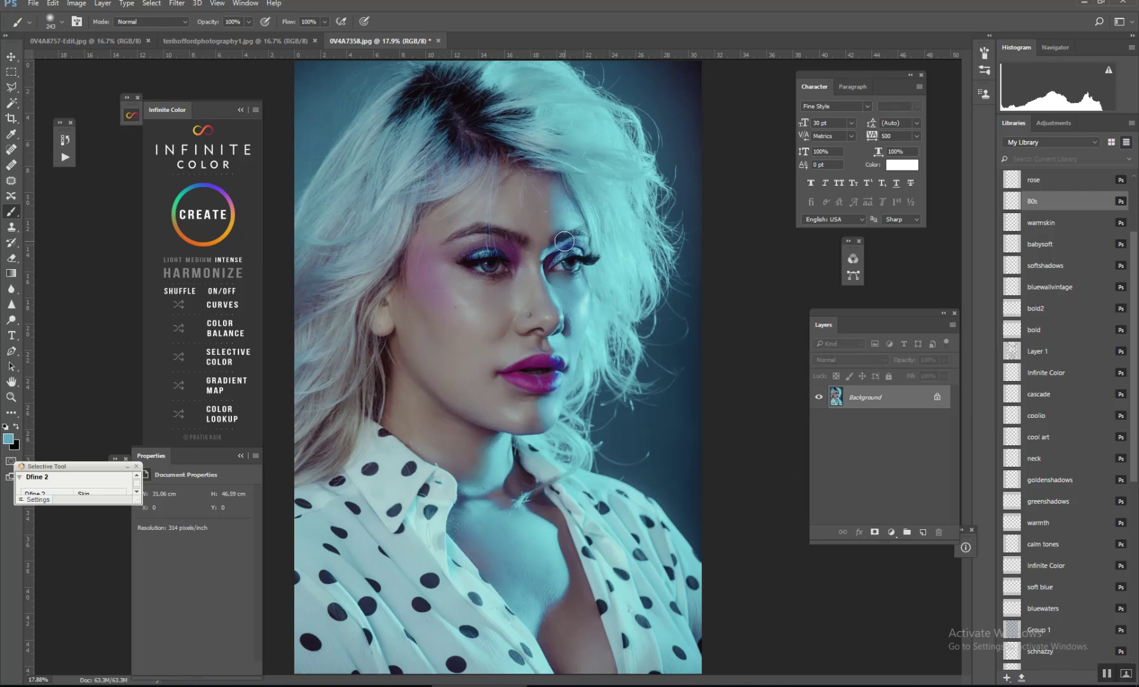
{"action": "left_click", "coordinate": [204, 214]}
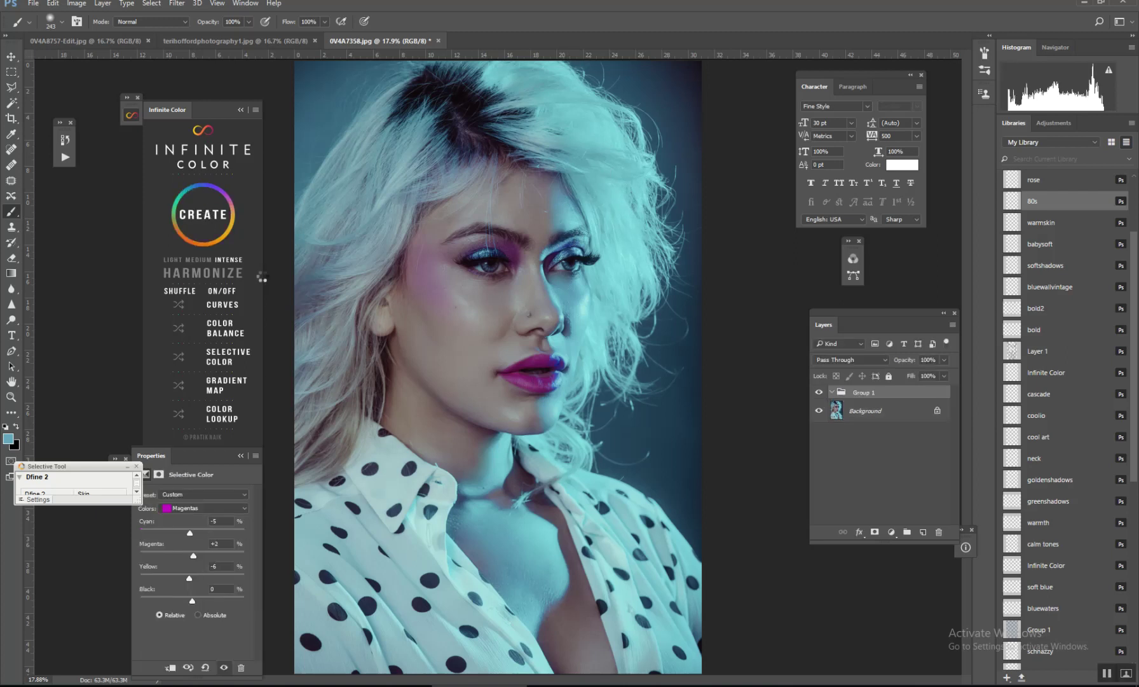
{"action": "left_click", "coordinate": [223, 219]}
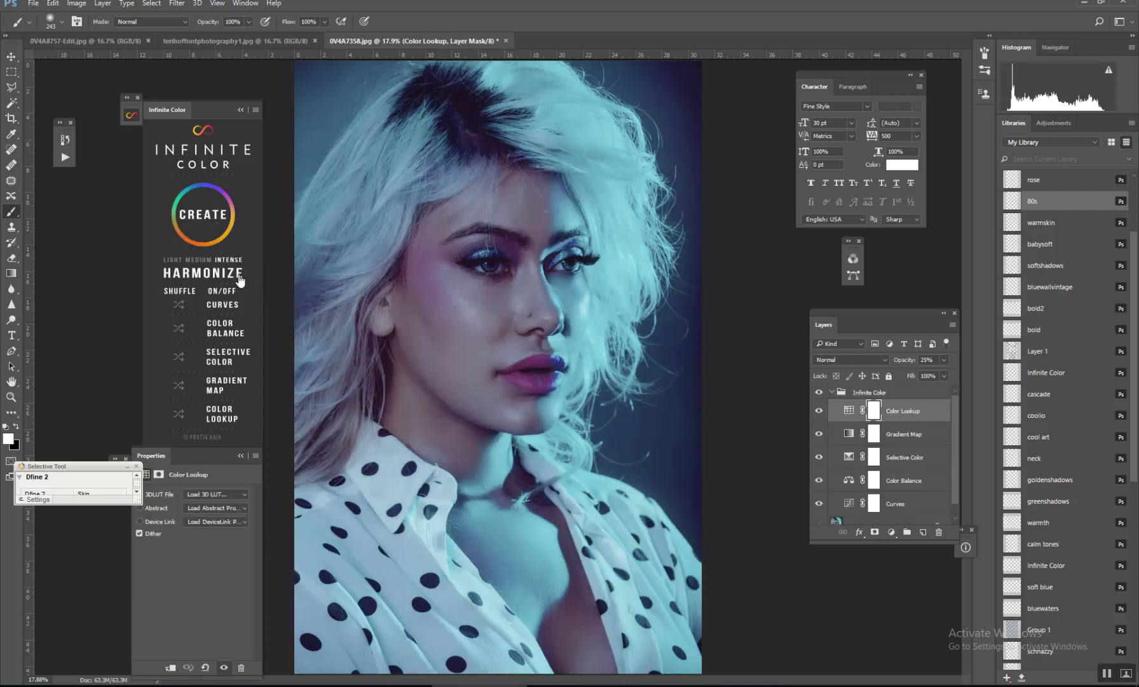
{"action": "left_click", "coordinate": [212, 223]}
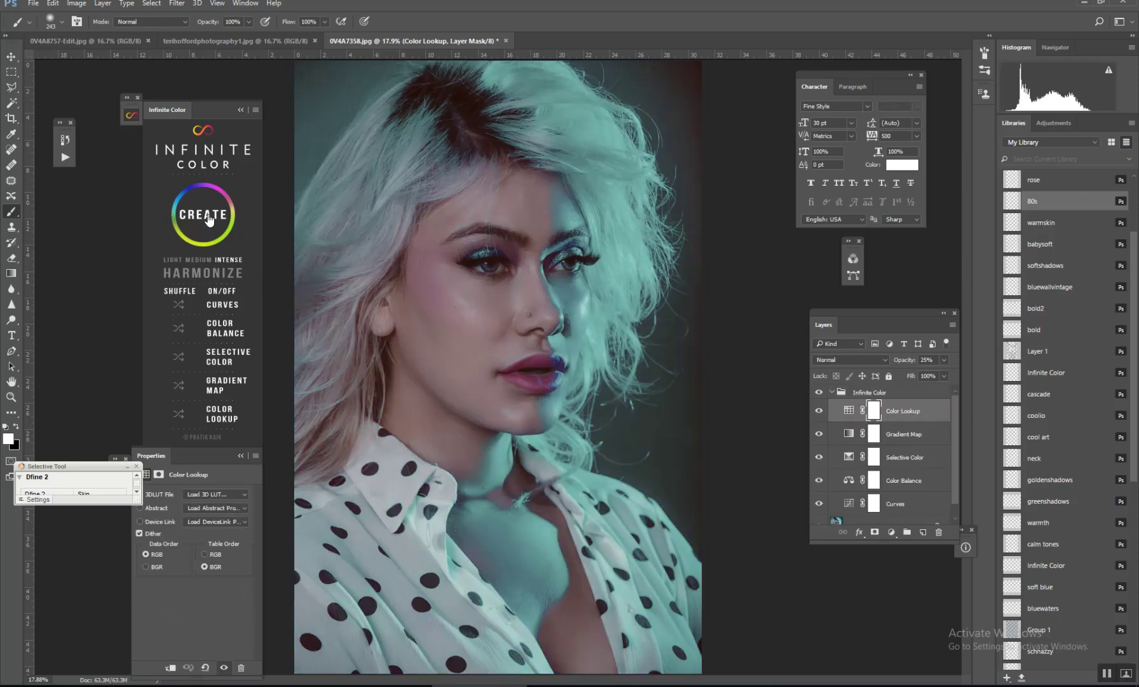
{"action": "left_click", "coordinate": [209, 219]}
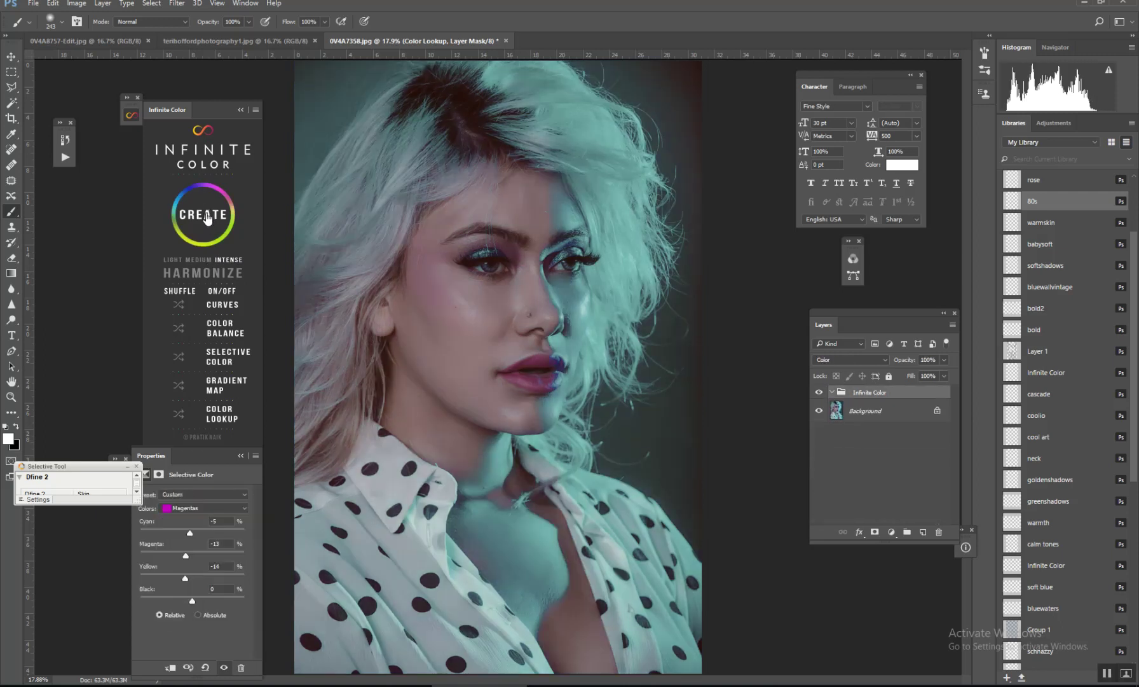
{"action": "left_click", "coordinate": [208, 218]}
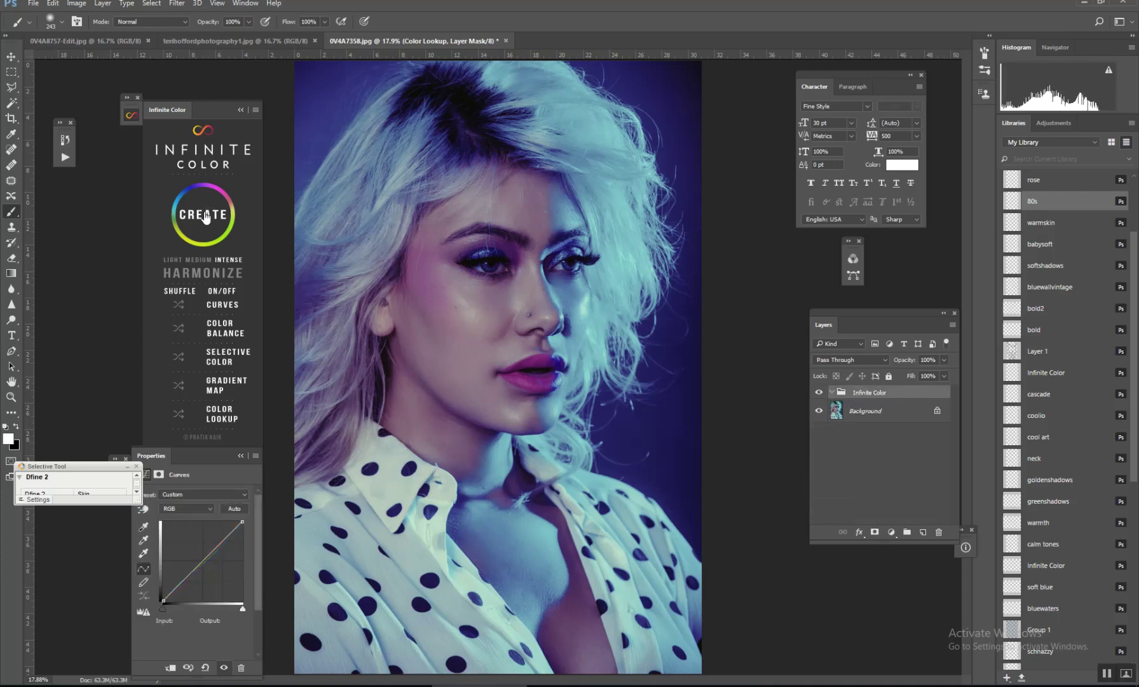
{"action": "left_click", "coordinate": [209, 218]}
{"action": "left_click", "coordinate": [205, 216]}
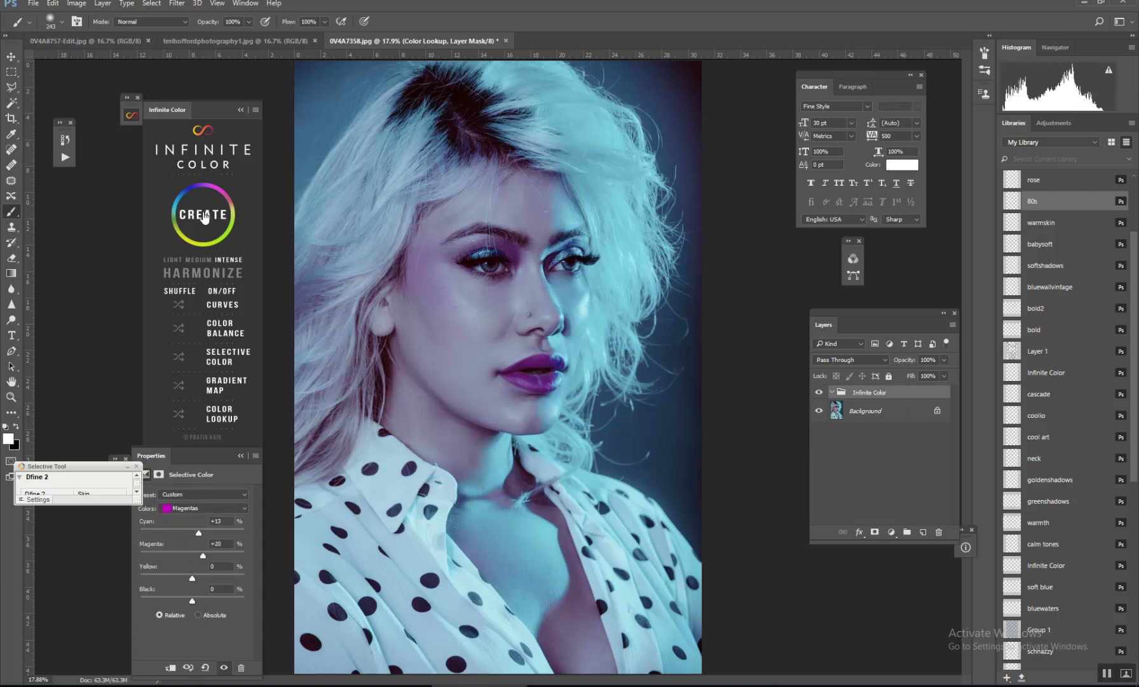
Keep generating random Infinite Color grades at the Intense setting to compare different color looks on the portrait.
{"action": "left_click", "coordinate": [206, 218]}
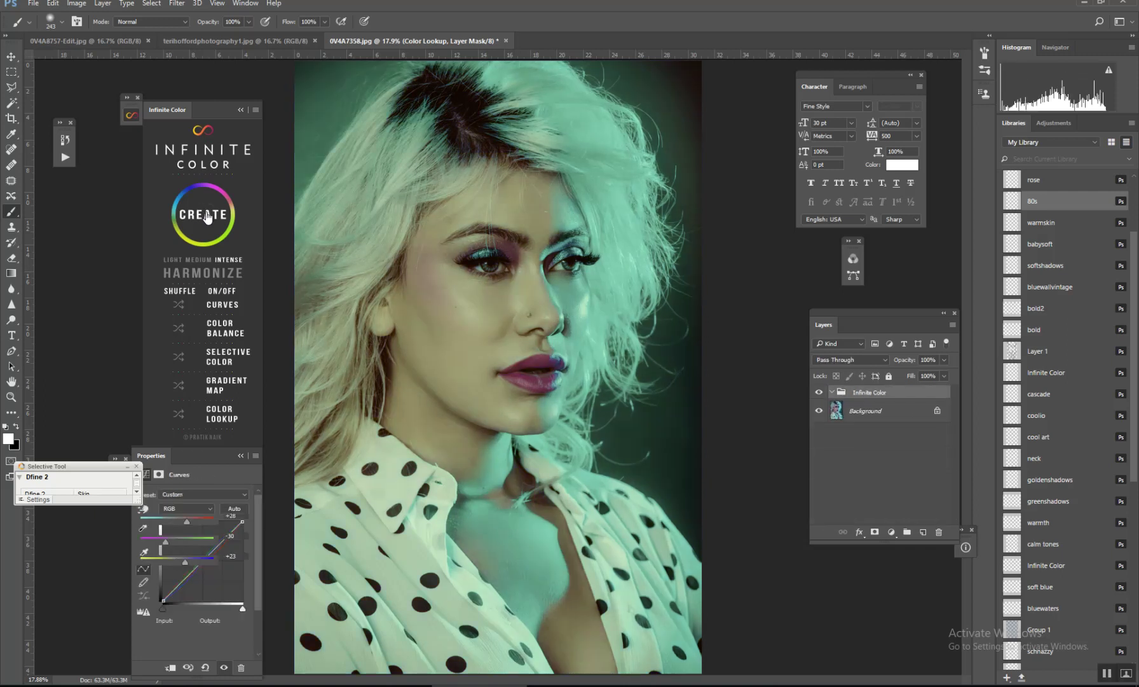
{"action": "left_click", "coordinate": [209, 205]}
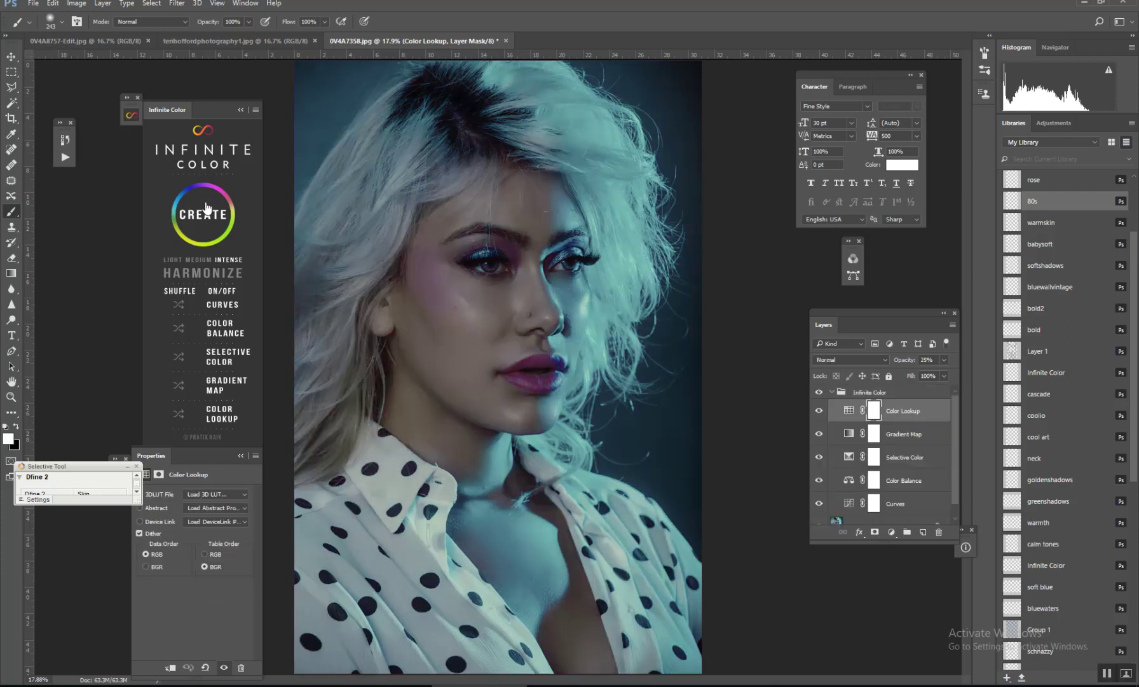
{"action": "left_click", "coordinate": [207, 206]}
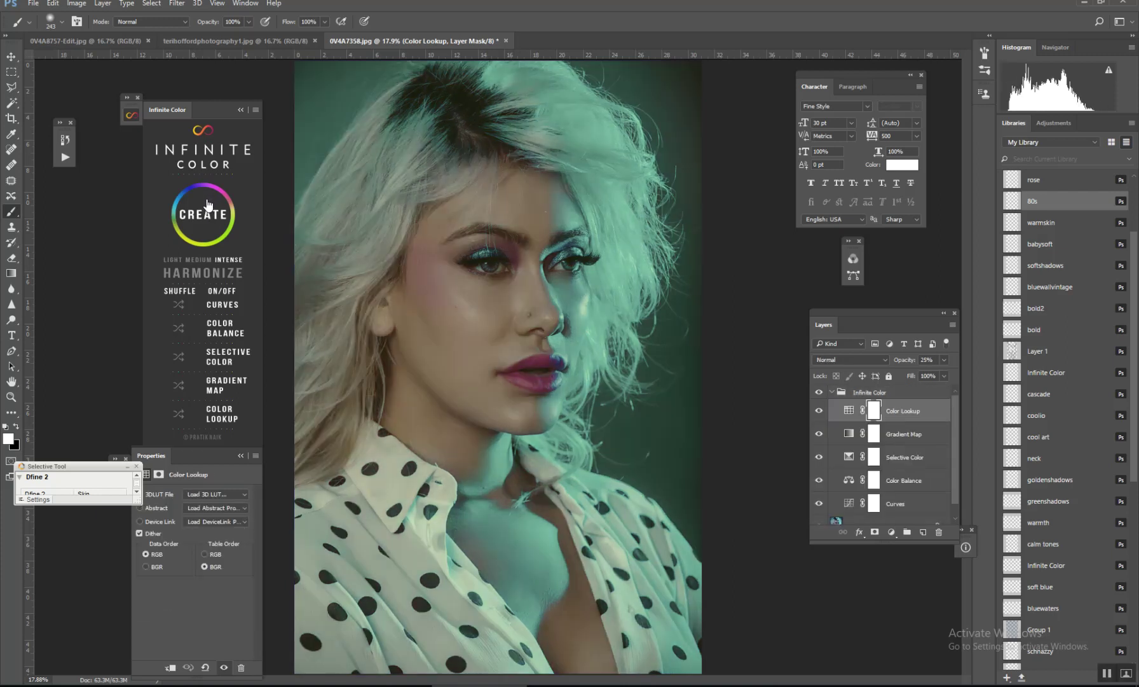
{"action": "left_click", "coordinate": [207, 206]}
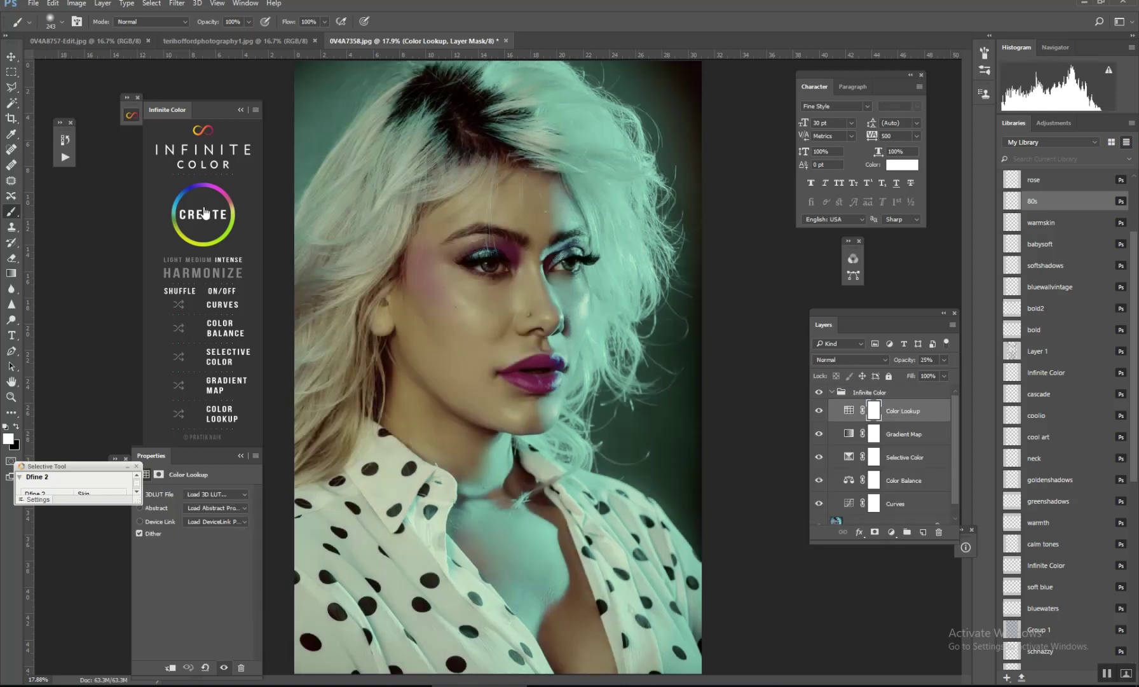
{"action": "left_click", "coordinate": [203, 213]}
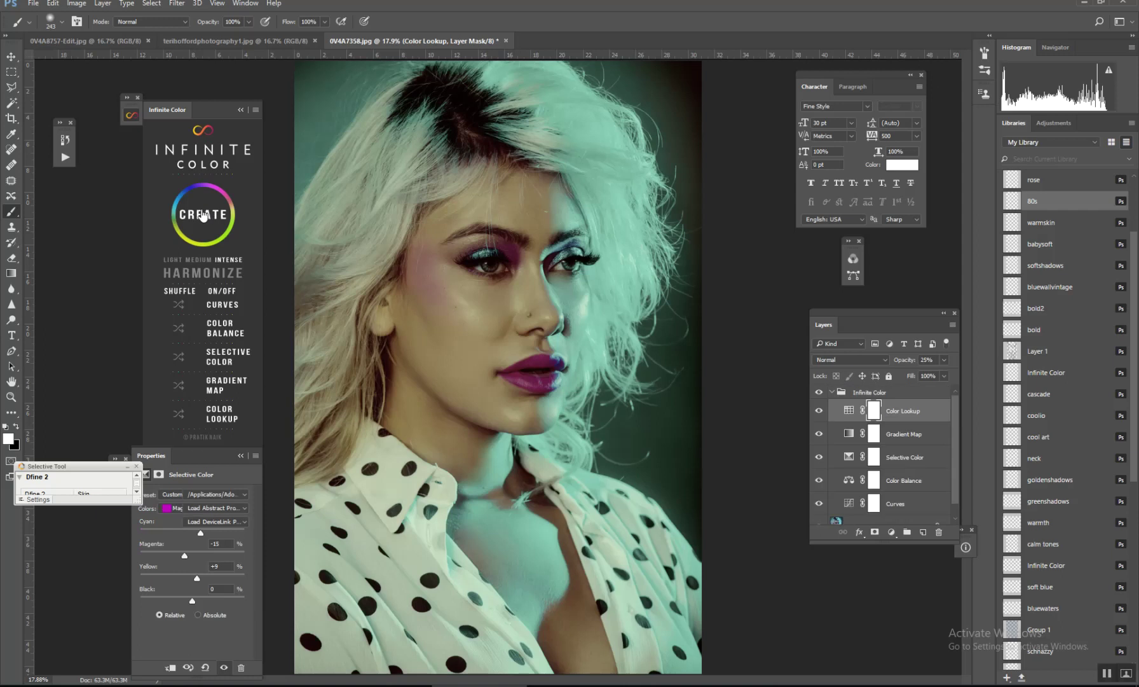
{"action": "left_click", "coordinate": [215, 212]}
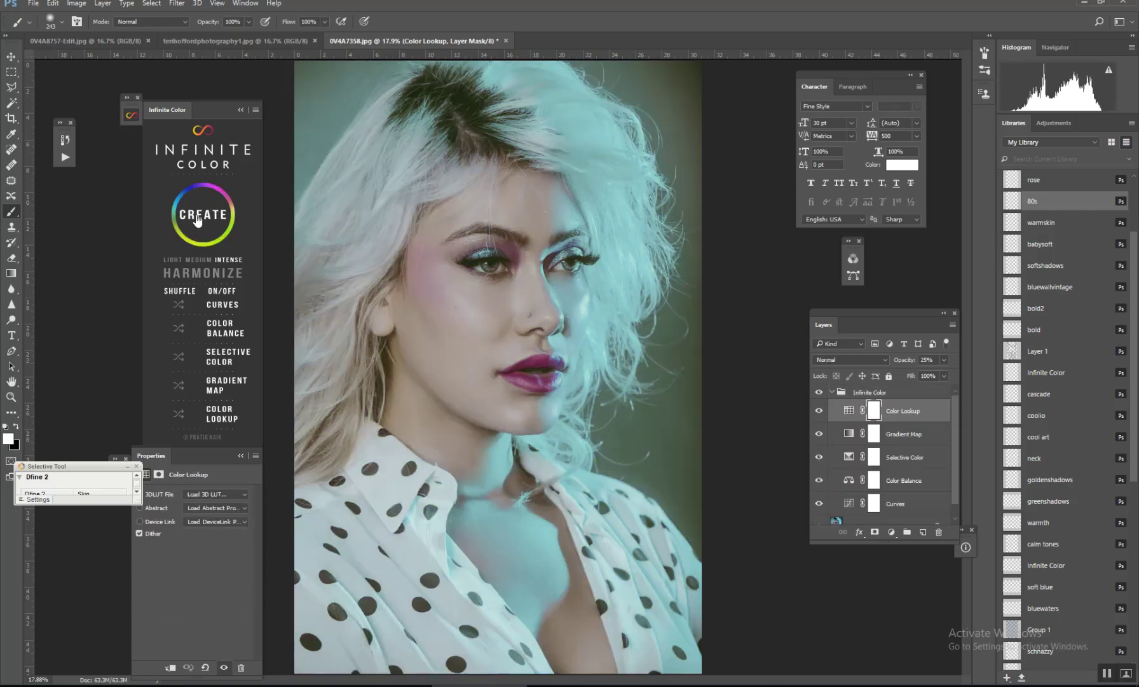
{"action": "left_click", "coordinate": [197, 220]}
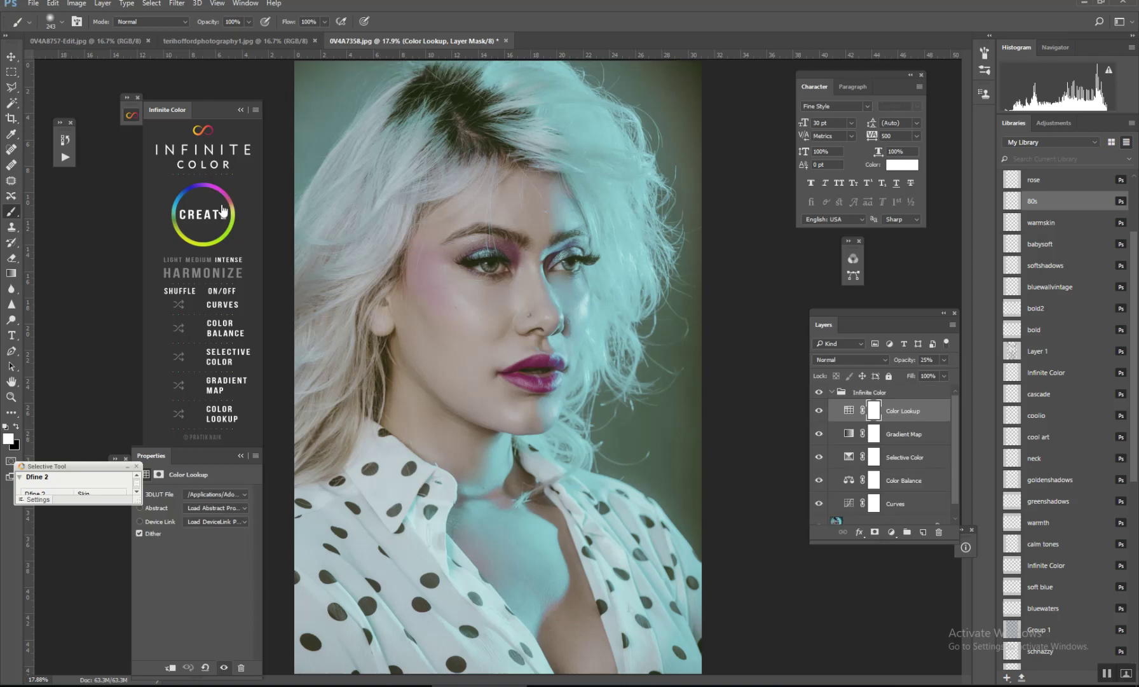
{"action": "left_click", "coordinate": [220, 209]}
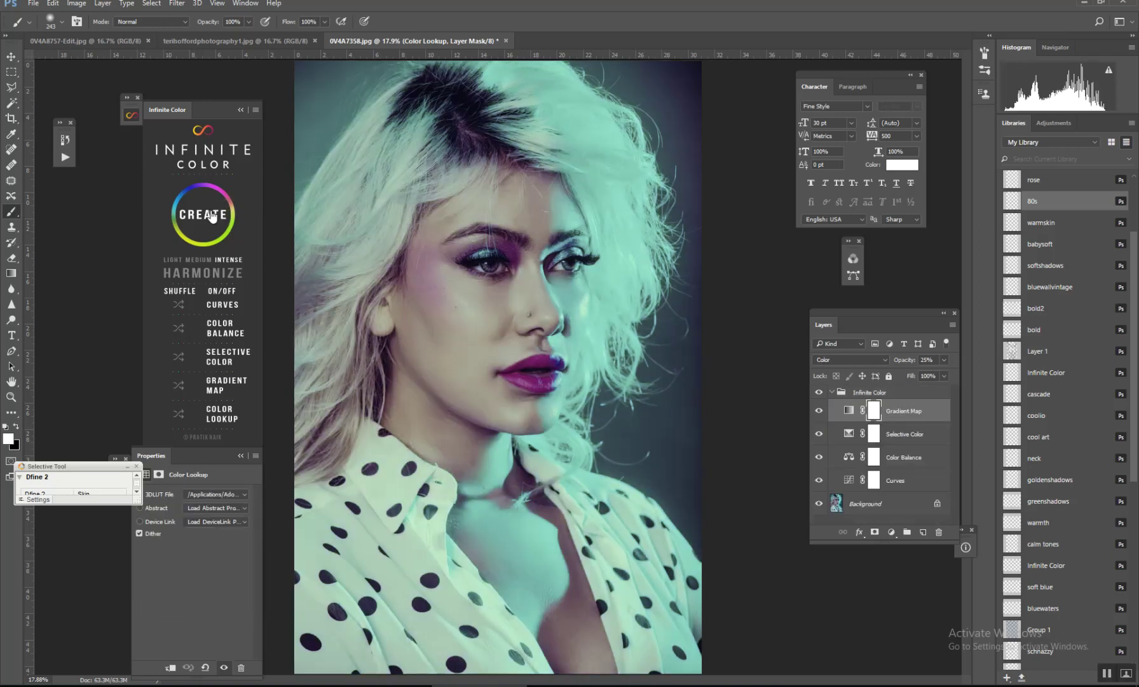
{"action": "left_click", "coordinate": [214, 217]}
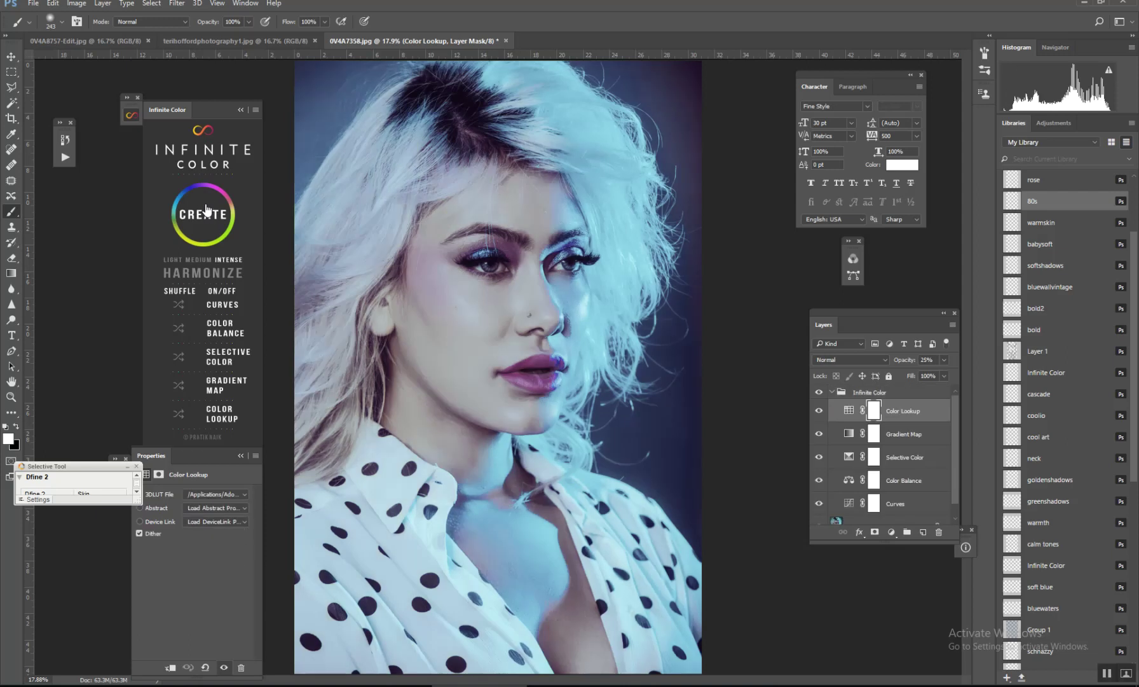
{"action": "left_click", "coordinate": [206, 213]}
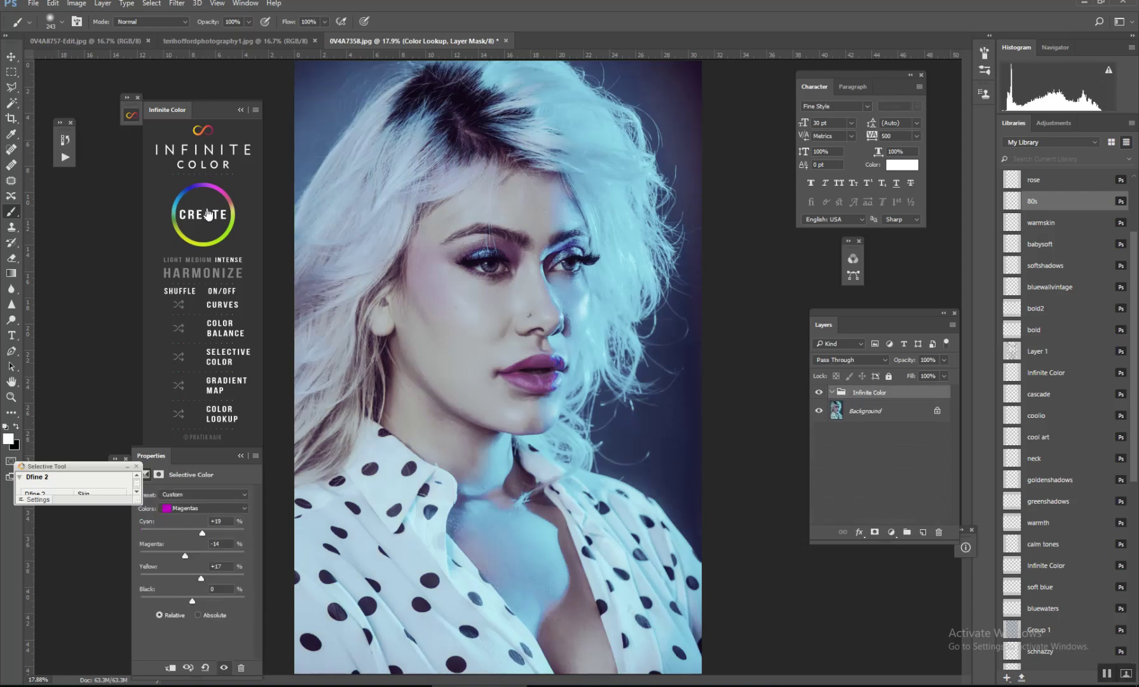
Generate another Intense grade with a pink-and-teal look and reduce the Infinite Color group's opacity to 60%.
{"action": "left_click", "coordinate": [207, 218]}
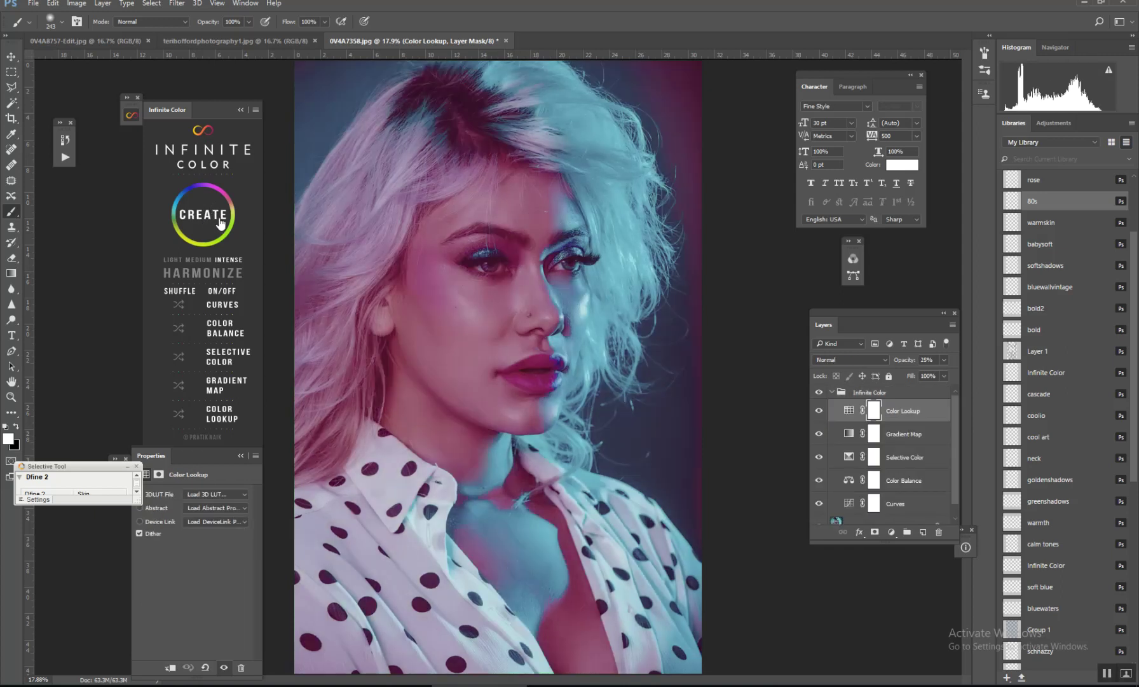
{"action": "left_click", "coordinate": [869, 392]}
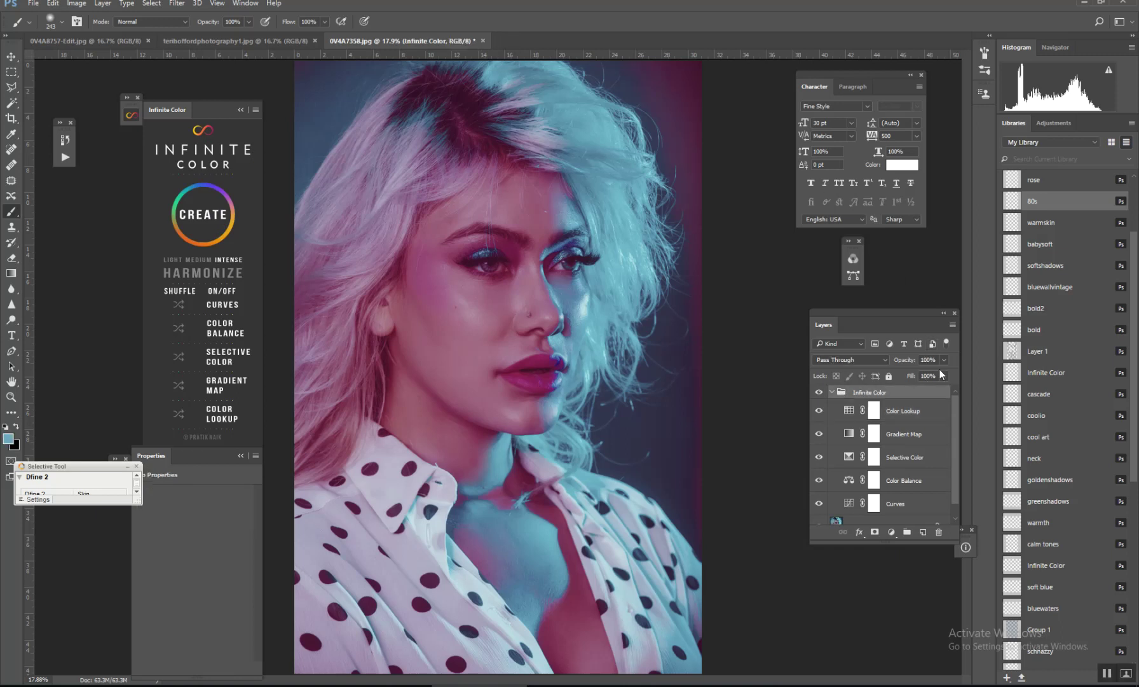
{"action": "mouse_move", "coordinate": [925, 371]}
{"action": "left_mouse_down"}
{"action": "mouse_move", "coordinate": [904, 375]}
{"action": "mouse_move", "coordinate": [921, 375]}
{"action": "left_mouse_up"}
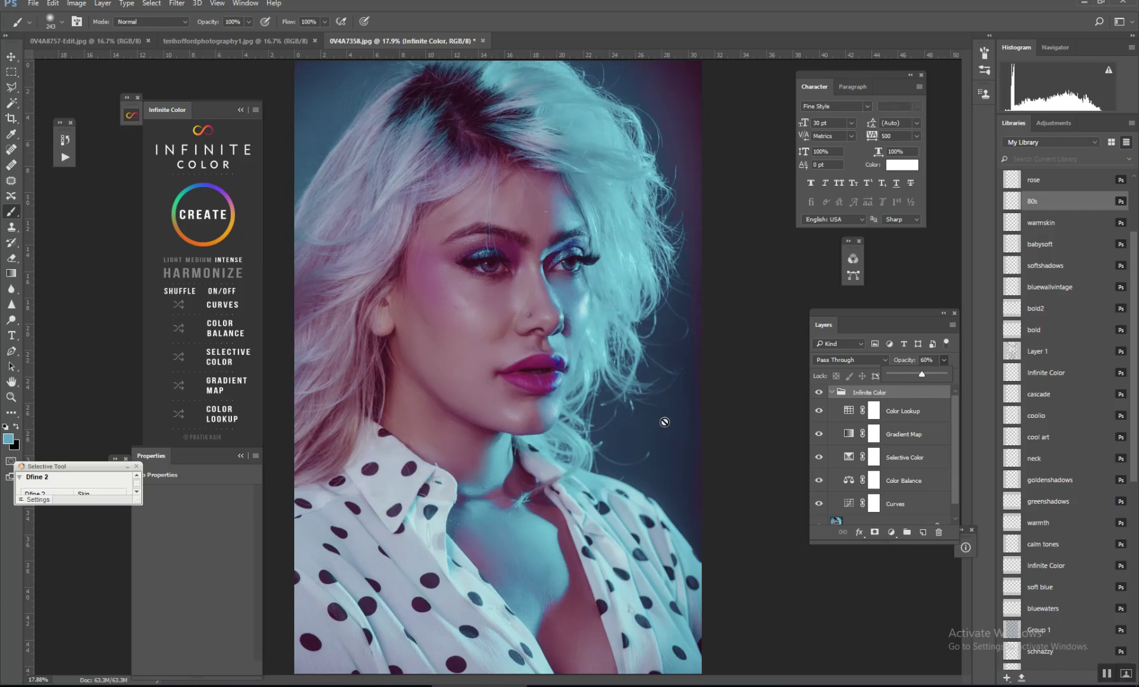
Switch Infinite Color to the Medium setting, generate new grades, and set the Infinite Color group's opacity to 100%.
{"action": "left_click", "coordinate": [208, 243]}
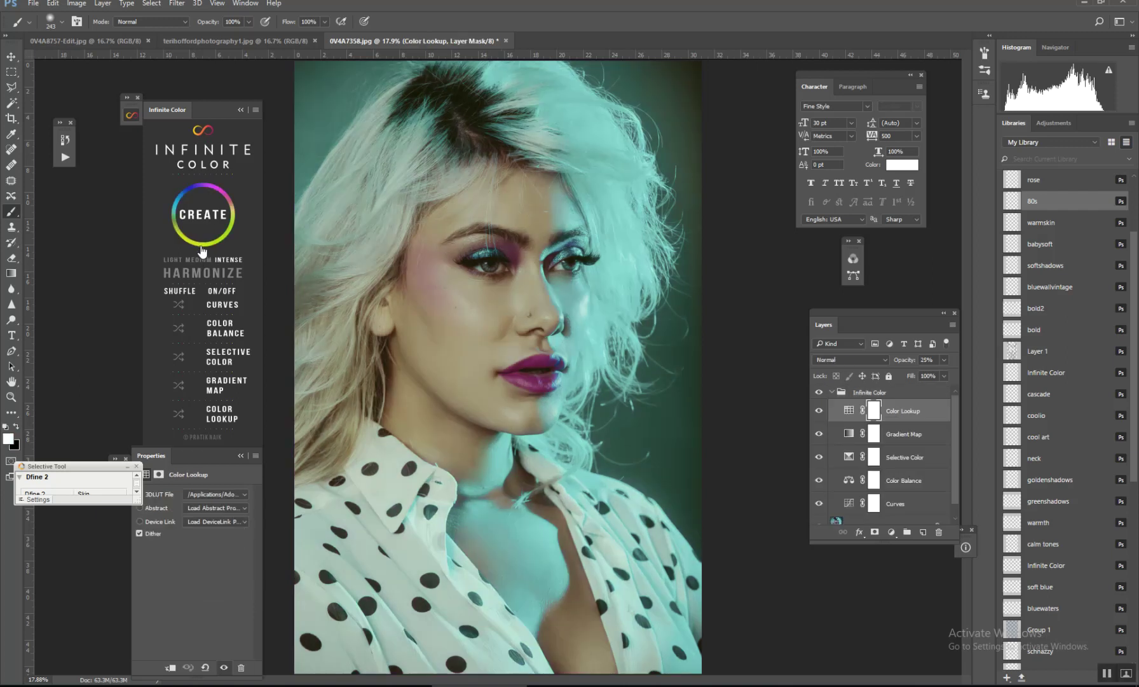
{"action": "left_click", "coordinate": [207, 257]}
{"action": "left_click", "coordinate": [207, 221]}
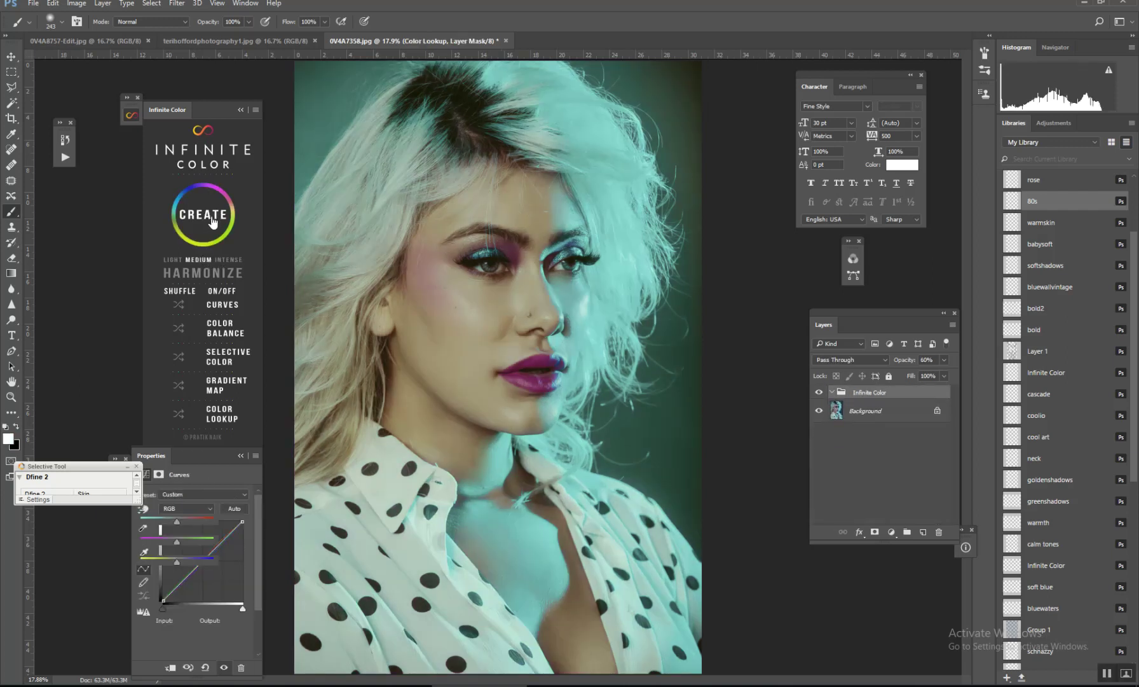
{"action": "left_click", "coordinate": [216, 223]}
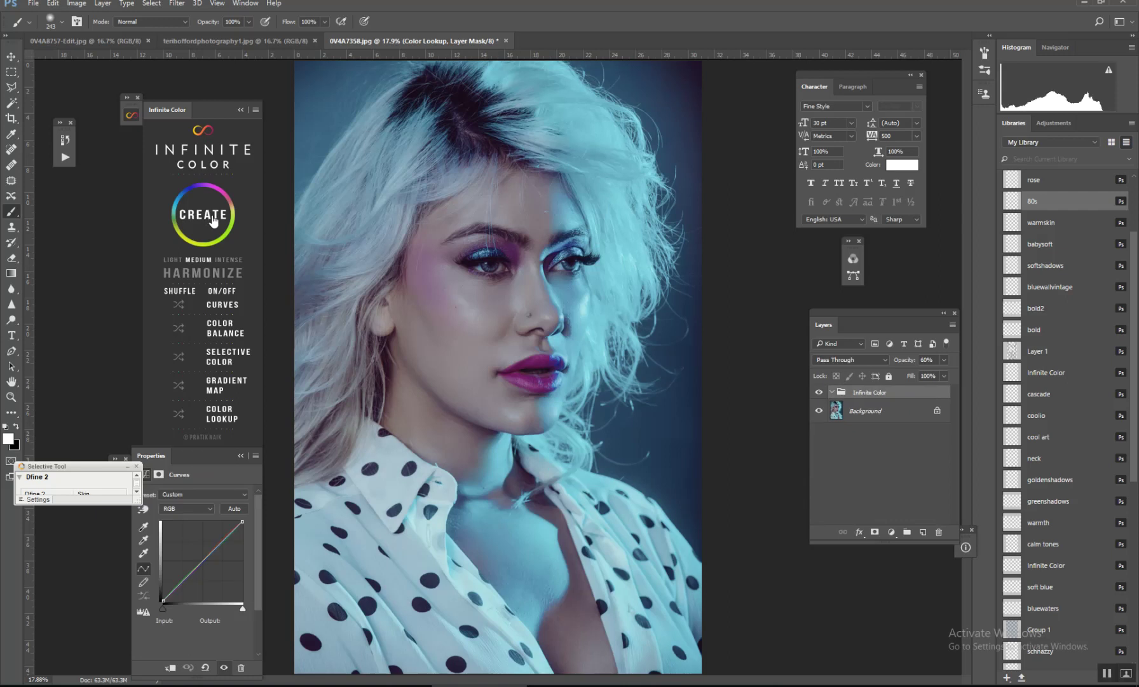
{"action": "left_click", "coordinate": [930, 392]}
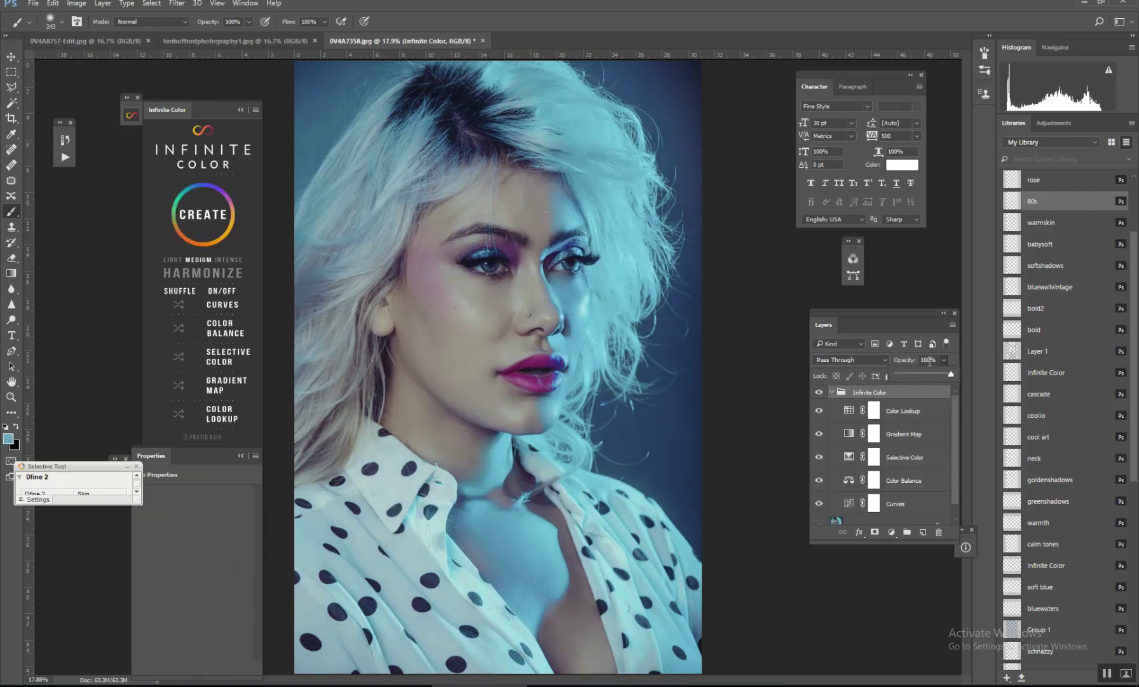
Generate successive random Infinite Color grades at the Medium setting until one gives pink skin tones with teal highlights and a blue background.
{"action": "left_click", "coordinate": [201, 220]}
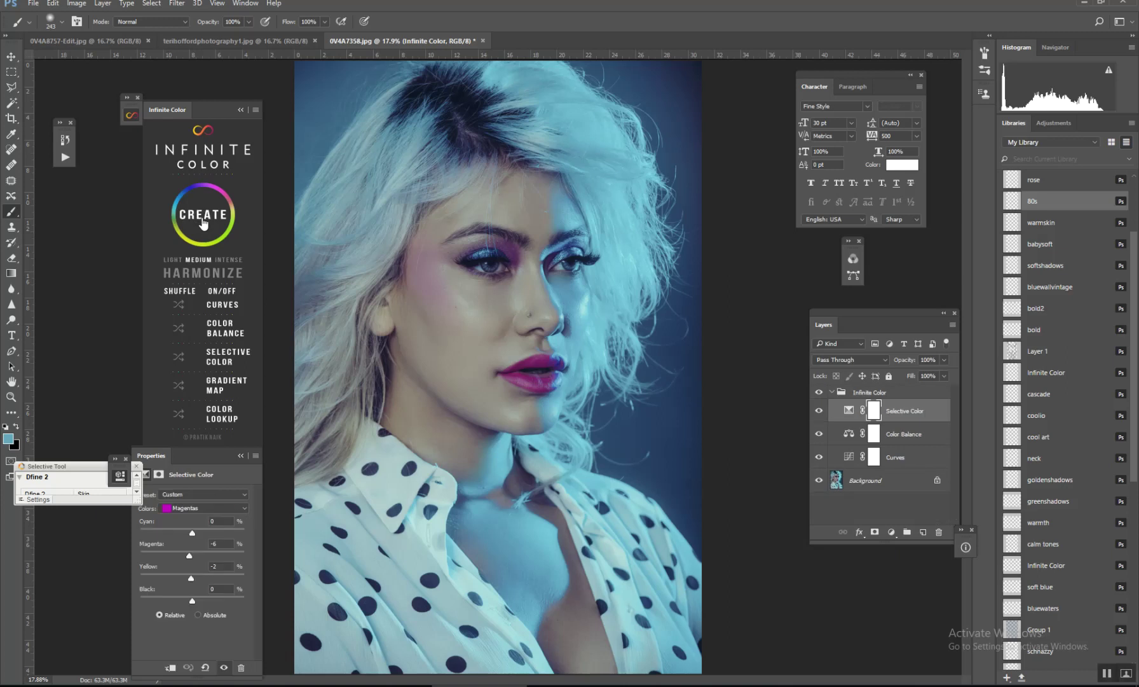
{"action": "left_click", "coordinate": [202, 216]}
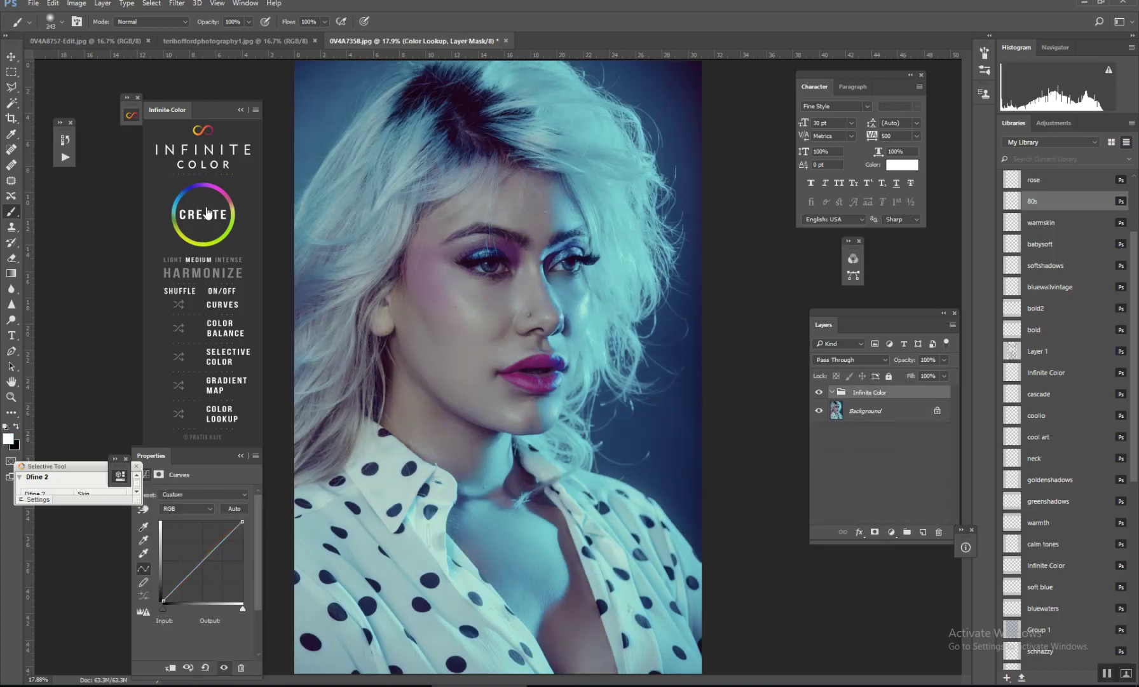
{"action": "left_click", "coordinate": [208, 216]}
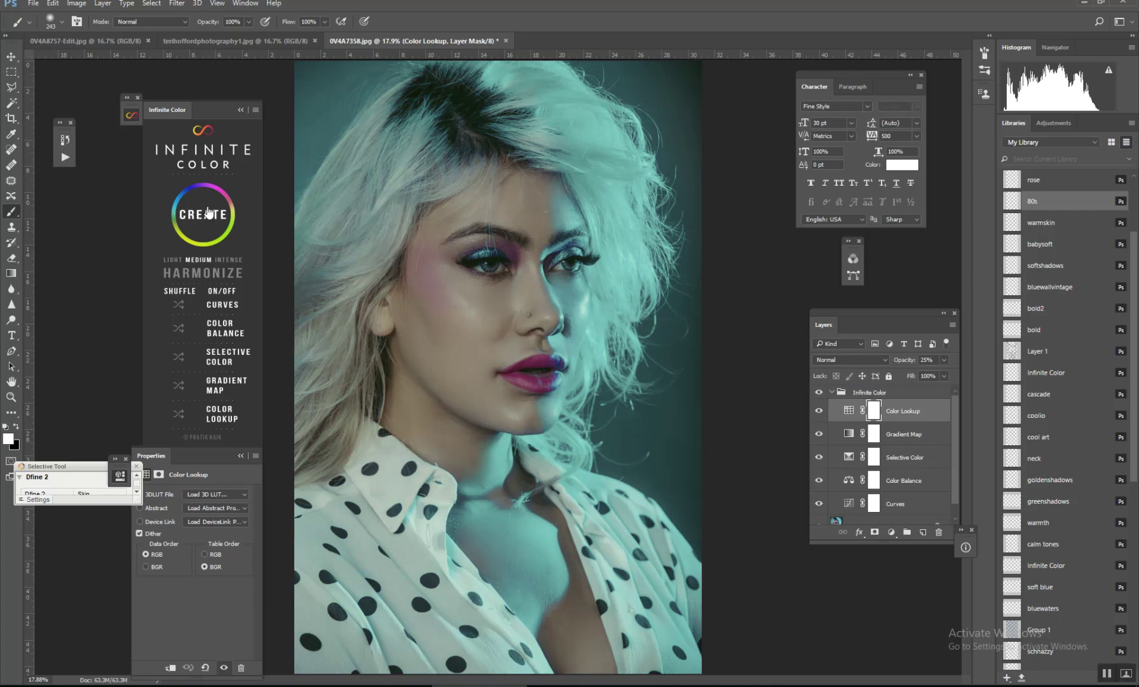
{"action": "left_click", "coordinate": [208, 217]}
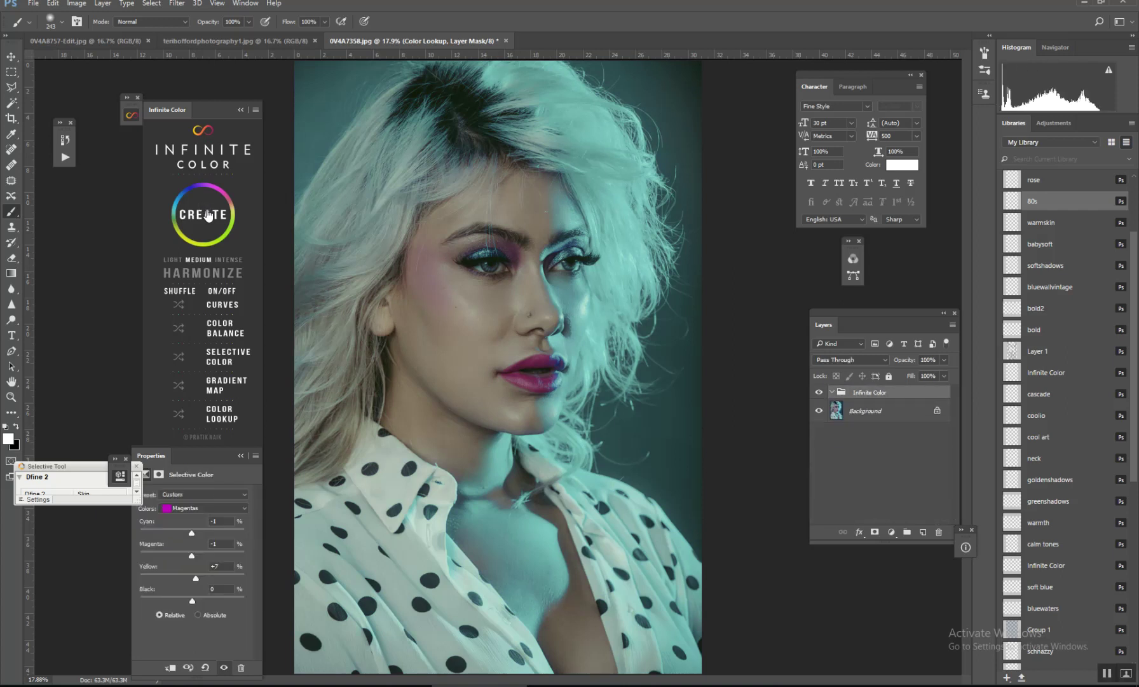
{"action": "left_click", "coordinate": [208, 216]}
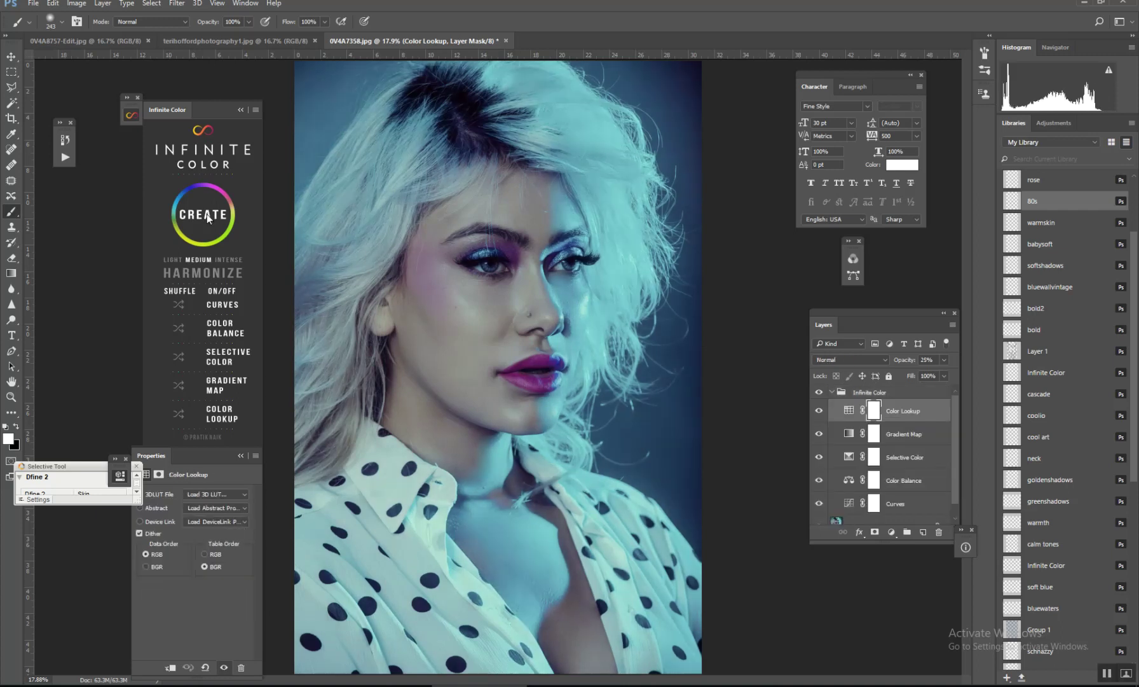
{"action": "left_click", "coordinate": [207, 218]}
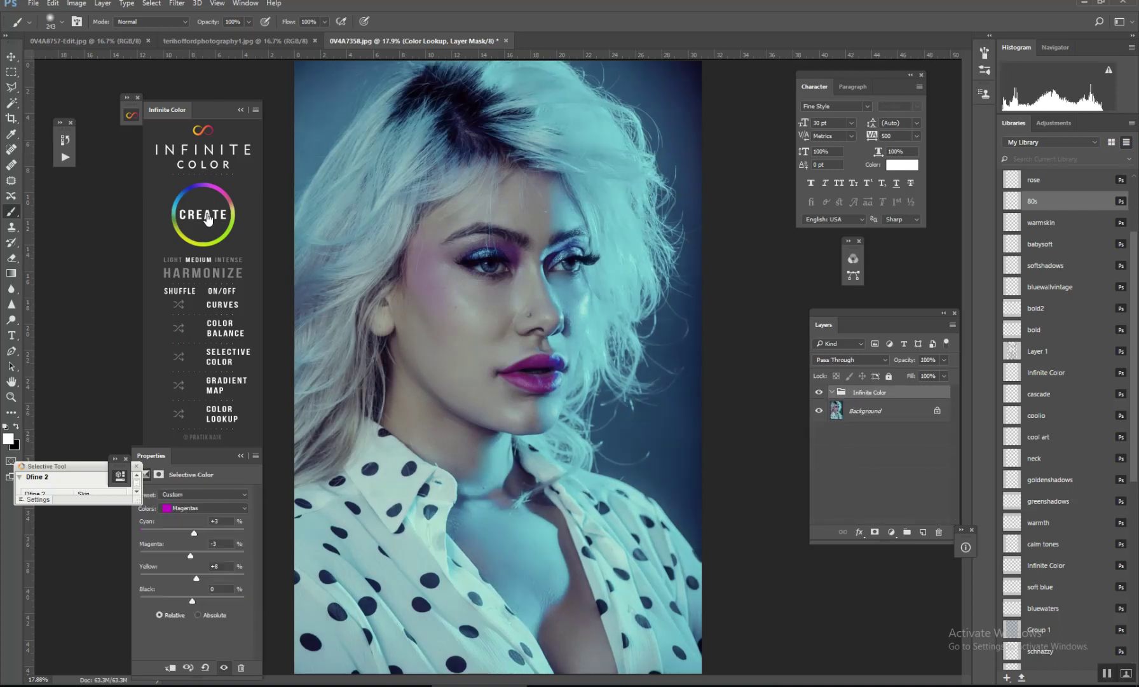
{"action": "left_click", "coordinate": [210, 218]}
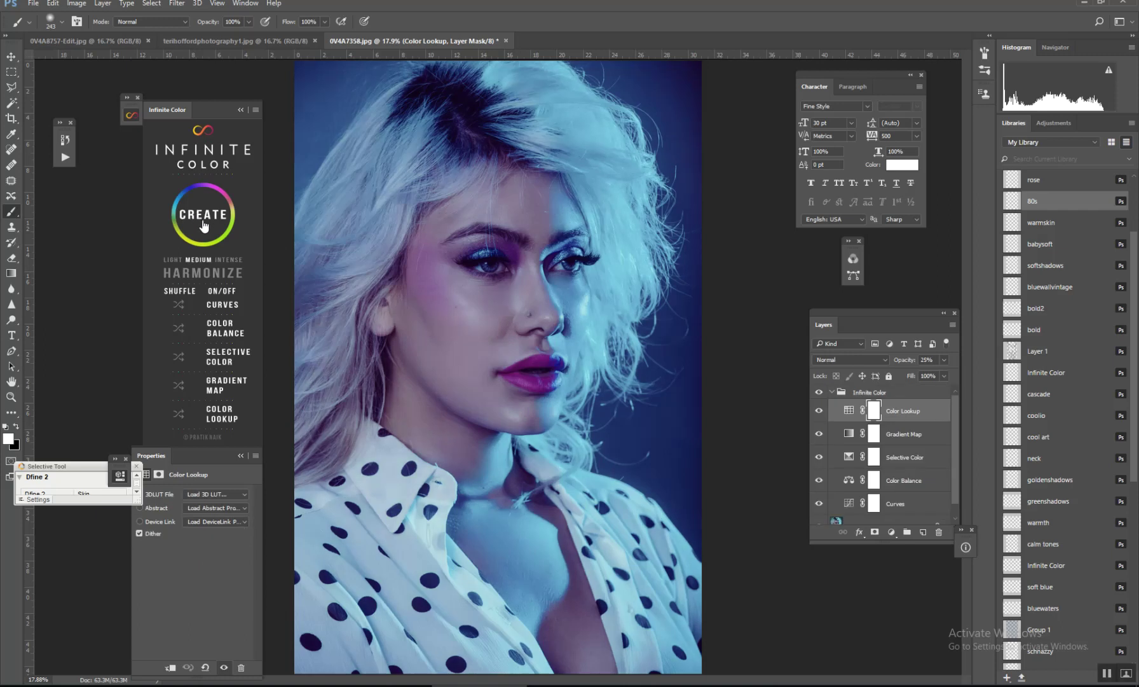
{"action": "left_click", "coordinate": [204, 216]}
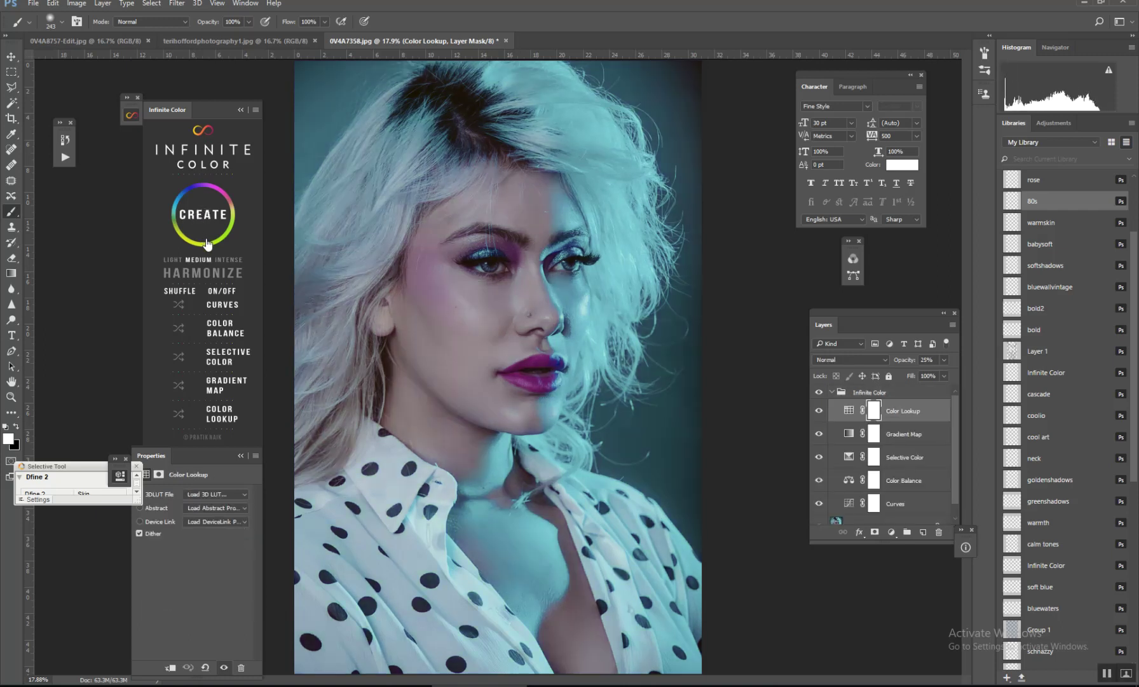
{"action": "left_click", "coordinate": [206, 240]}
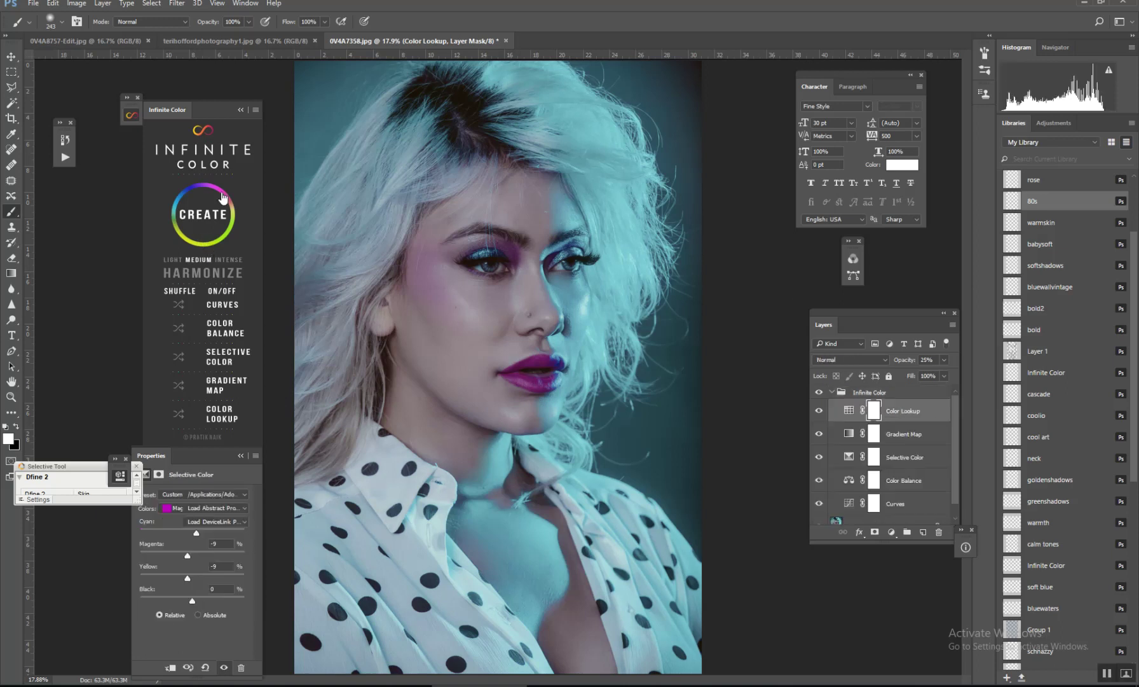
{"action": "left_click", "coordinate": [206, 213]}
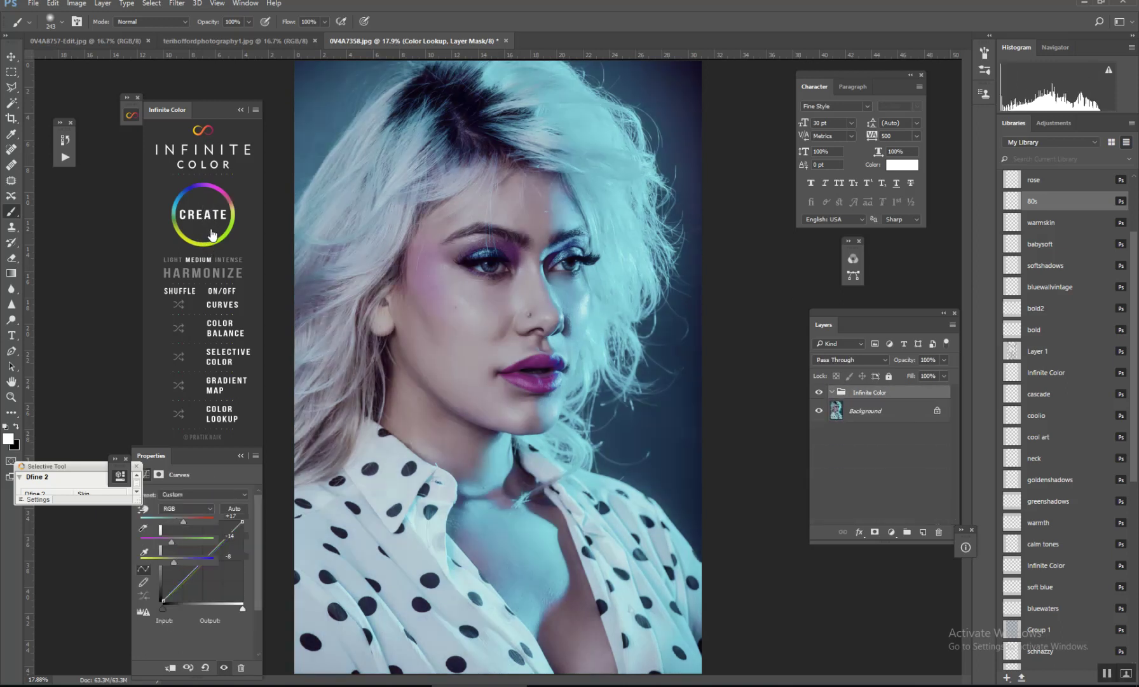
{"action": "left_click", "coordinate": [211, 239]}
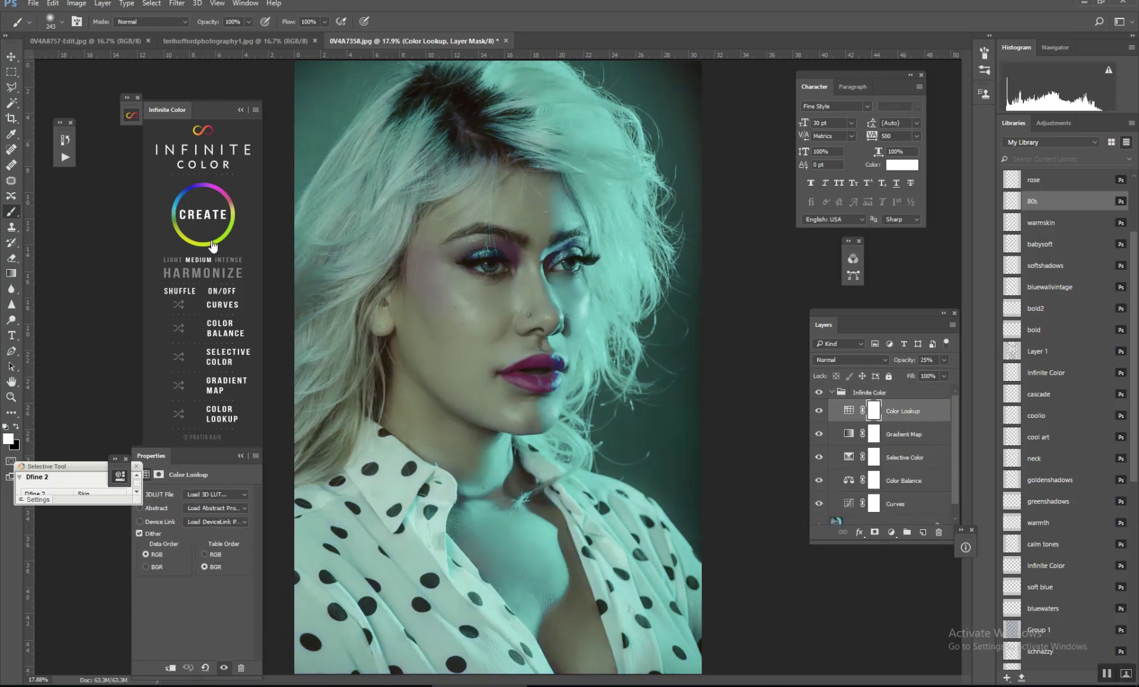
{"action": "left_click", "coordinate": [211, 244]}
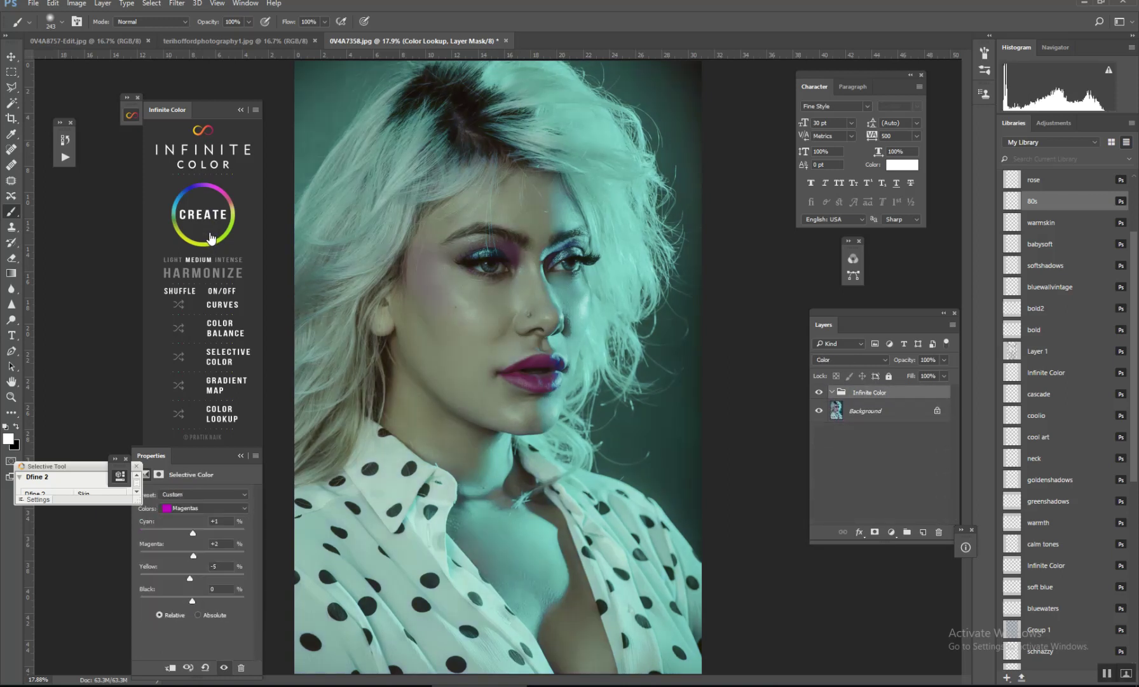
{"action": "left_click", "coordinate": [205, 217]}
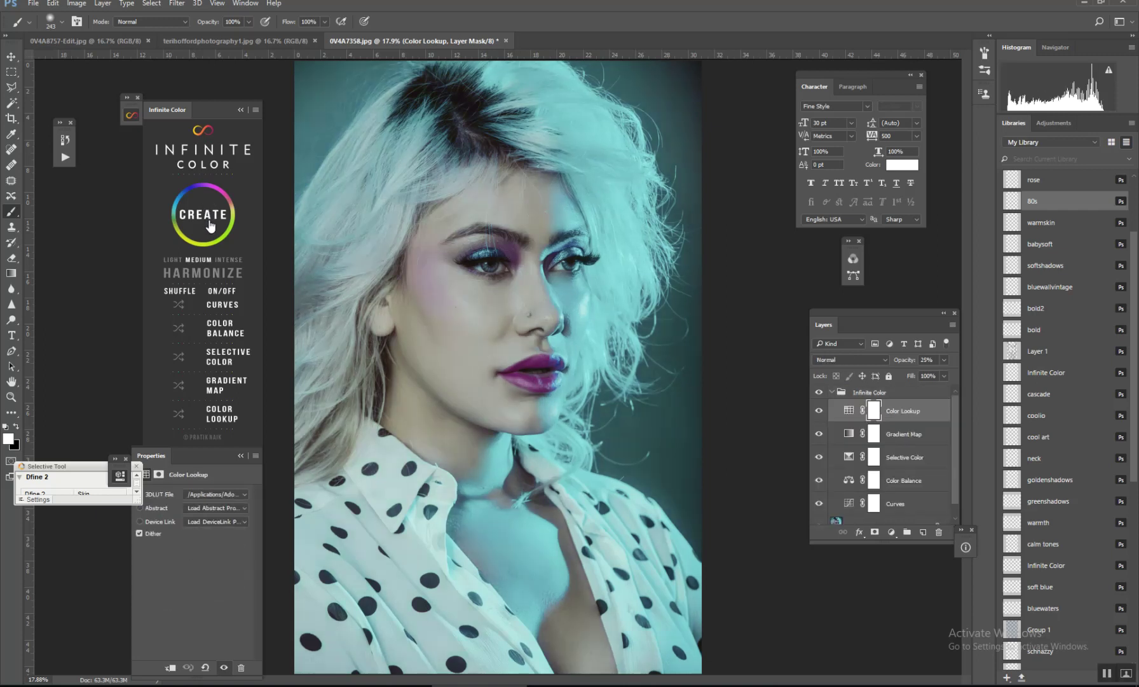
{"action": "left_click", "coordinate": [208, 223]}
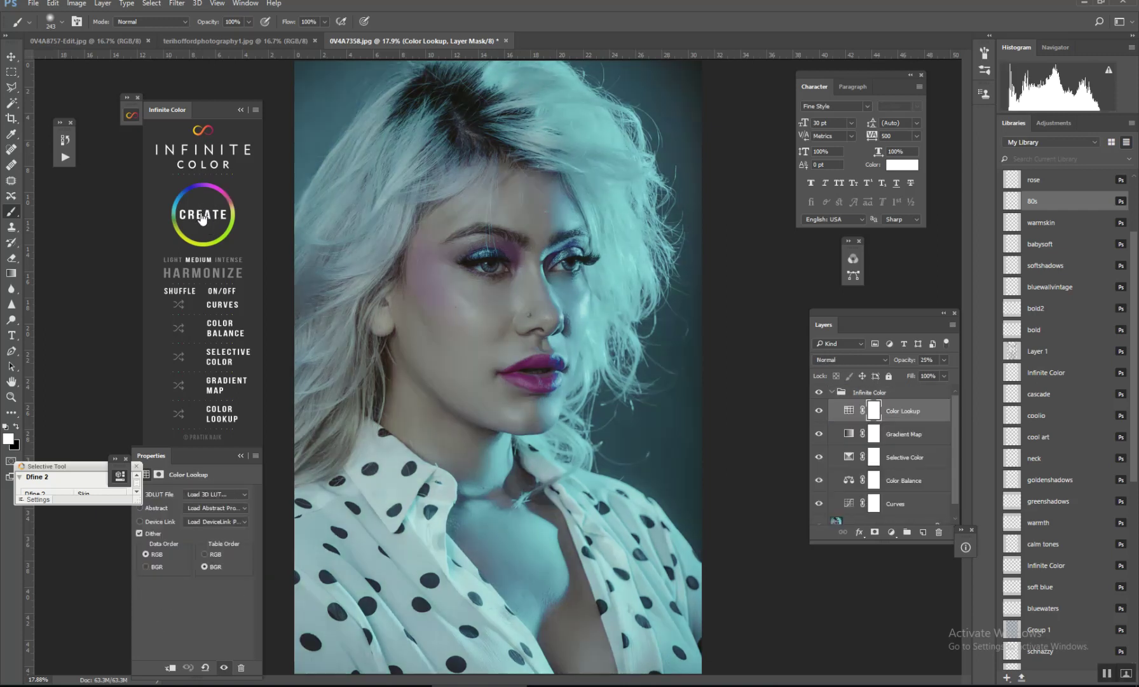
{"action": "left_click", "coordinate": [204, 223]}
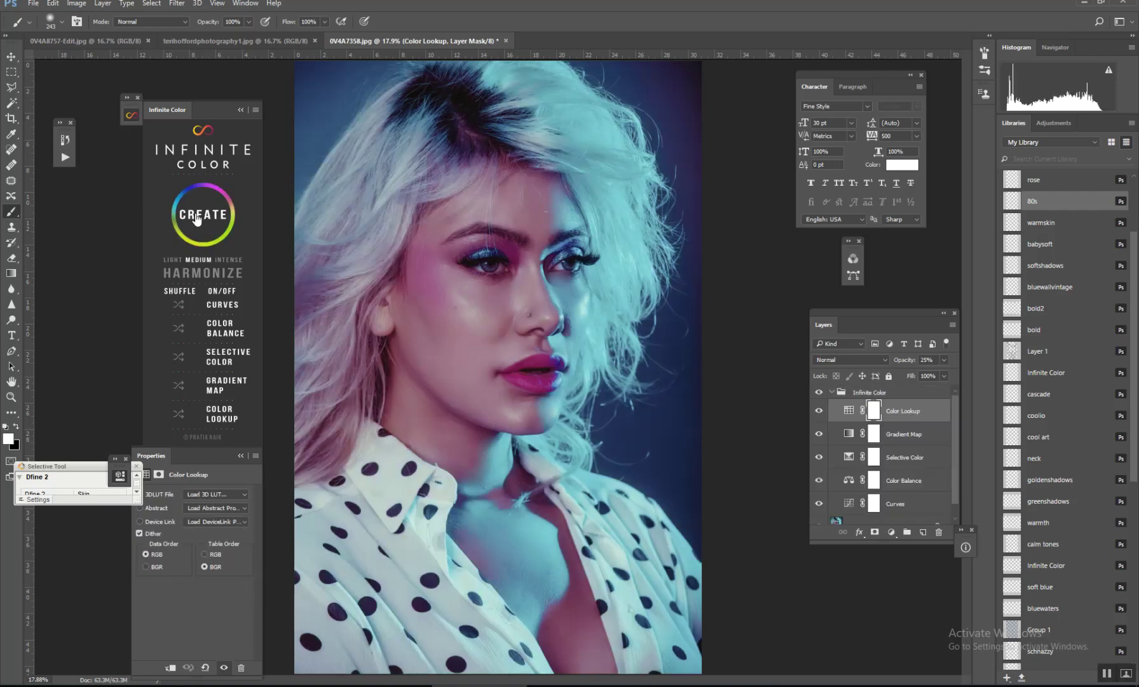
Reduce the Infinite Color group's opacity to 35% and add the group to My Library.
{"action": "left_click", "coordinate": [833, 394]}
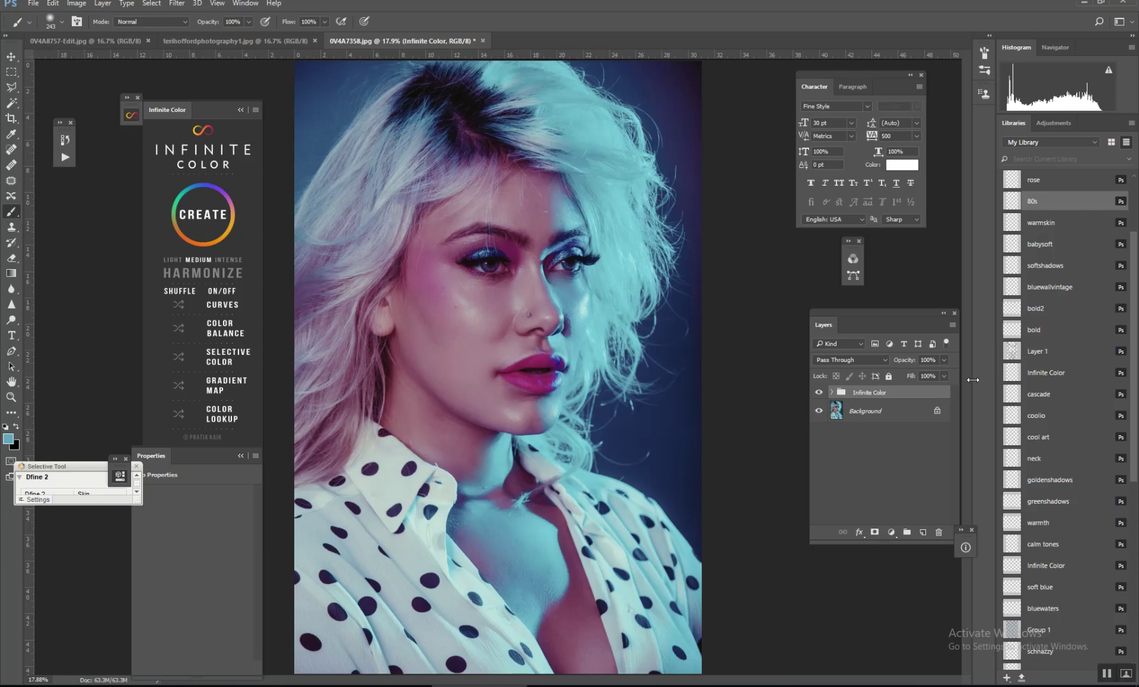
{"action": "left_click_drag", "start_coordinate": [920, 372], "coordinate": [908, 374]}
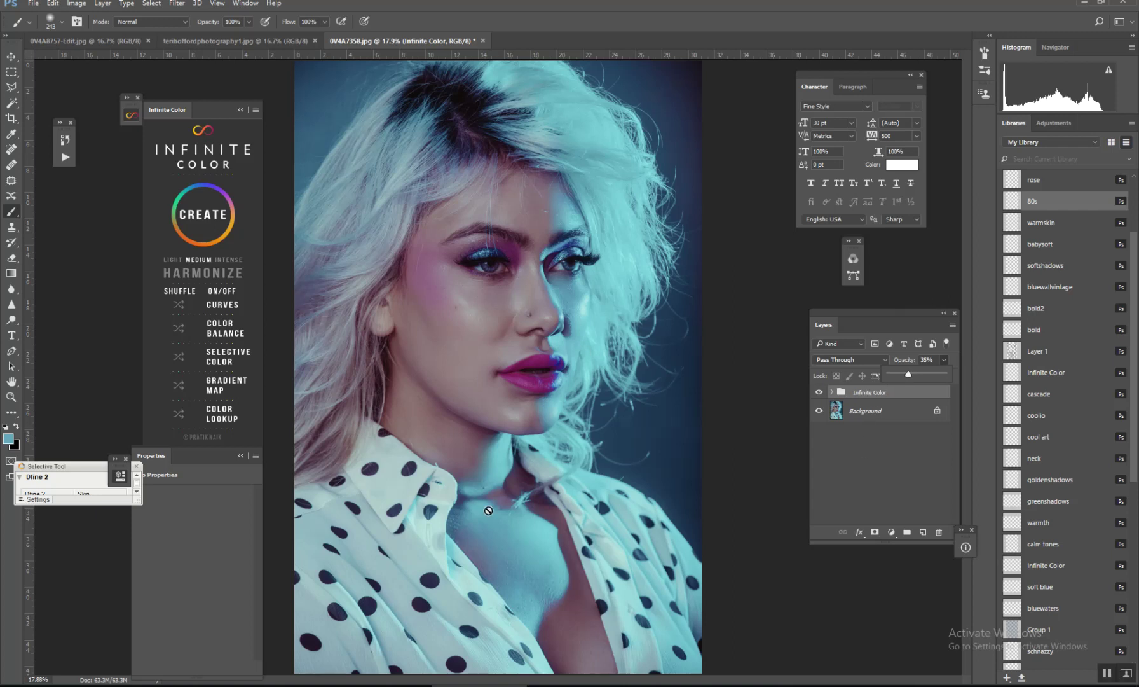
{"action": "left_click", "coordinate": [868, 395]}
{"action": "left_click_drag", "start_coordinate": [876, 396], "coordinate": [1077, 422]}
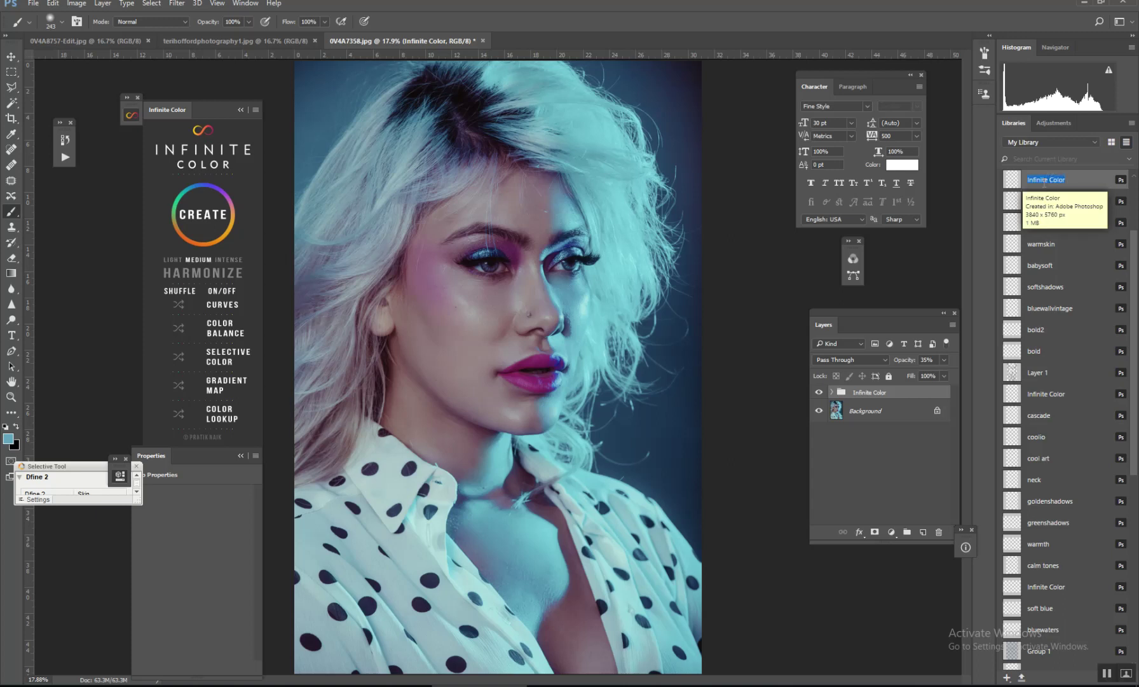
Rename the newly saved library element as pink80s and place the layers of the 80s grade into the portrait.
{"action": "type", "text": "pl"}
{"action": "key", "text": "Return"}
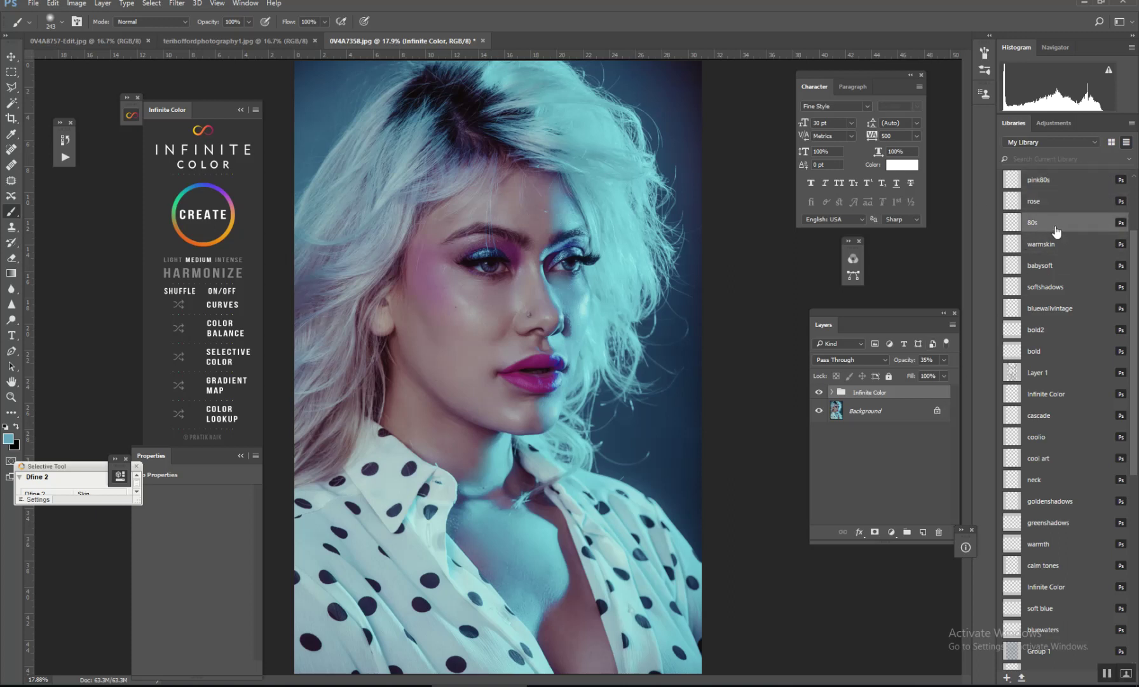
{"action": "right_click", "coordinate": [1059, 226]}
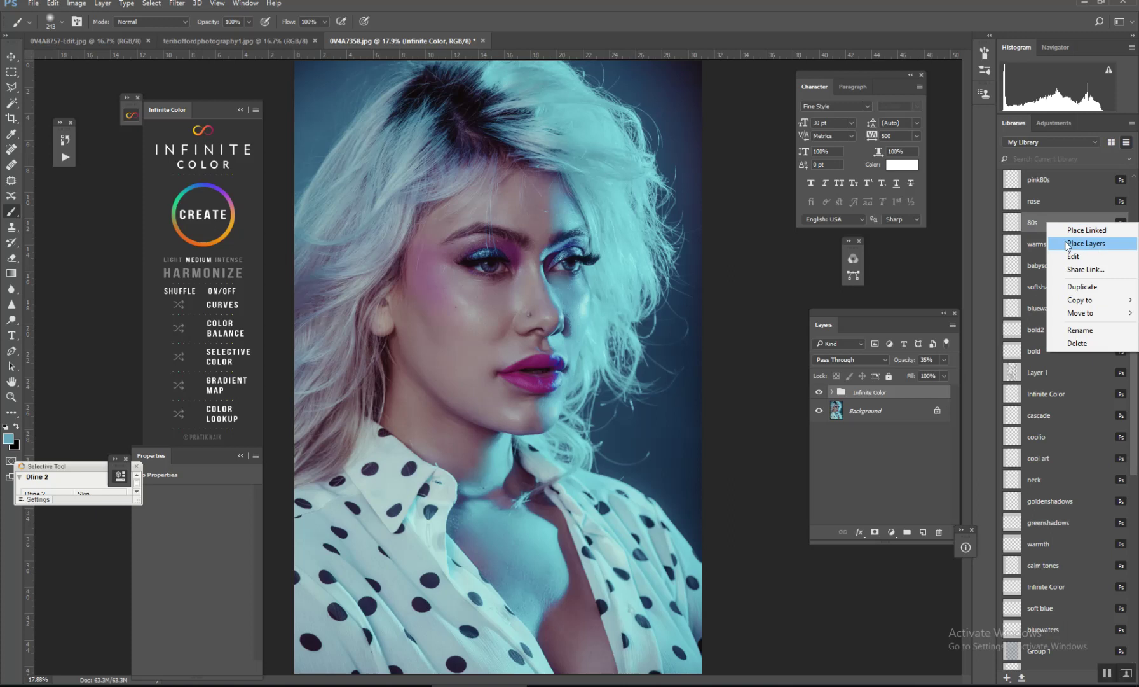
{"action": "left_click", "coordinate": [1081, 243]}
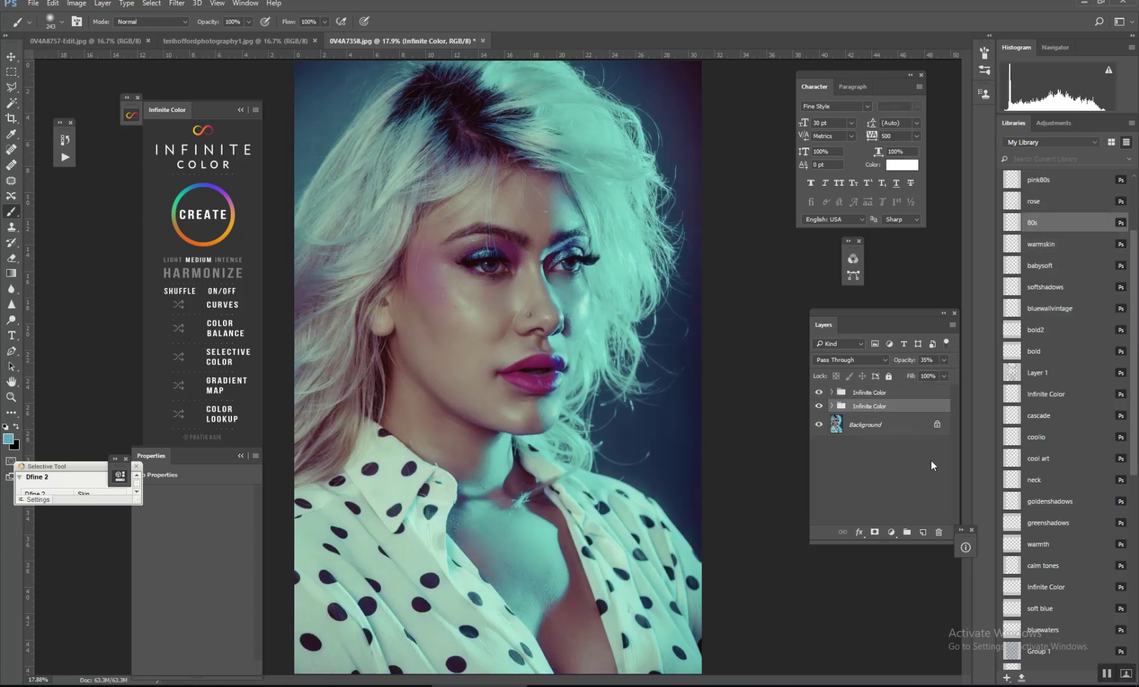
Delete the earlier Infinite Color group with its contents and set the newly placed group's opacity to 32%.
{"action": "left_click", "coordinate": [939, 533]}
{"action": "left_click", "coordinate": [572, 256]}
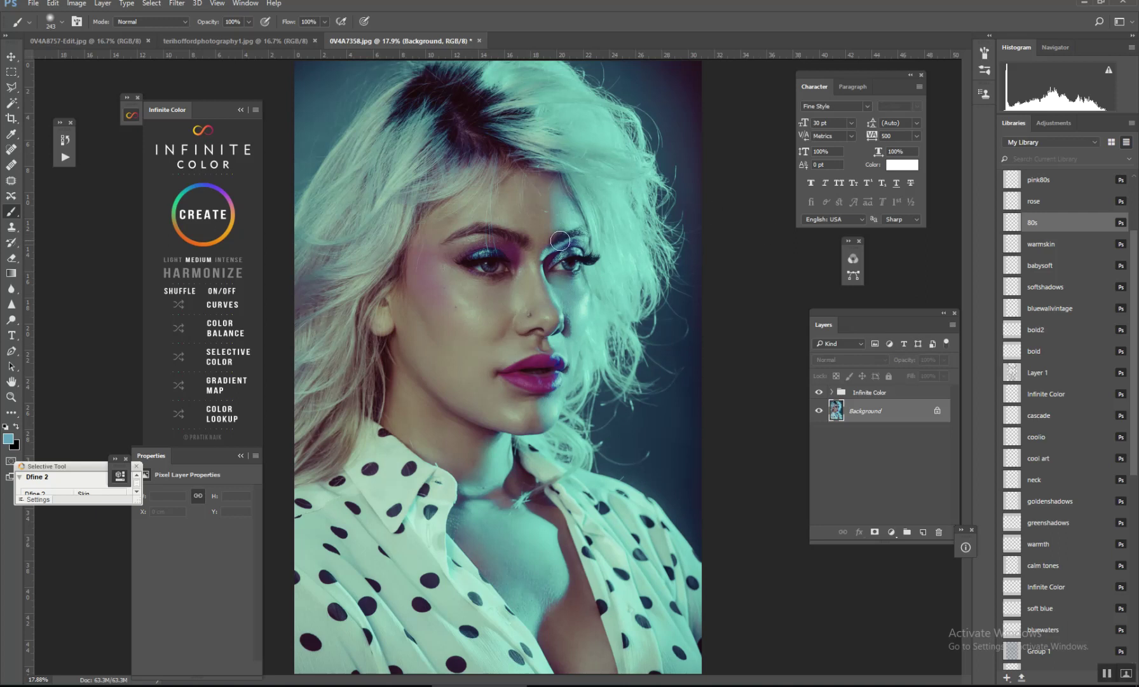
{"action": "left_click", "coordinate": [896, 395]}
{"action": "left_click_drag", "start_coordinate": [927, 368], "coordinate": [899, 372]}
{"action": "left_click", "coordinate": [937, 374]}
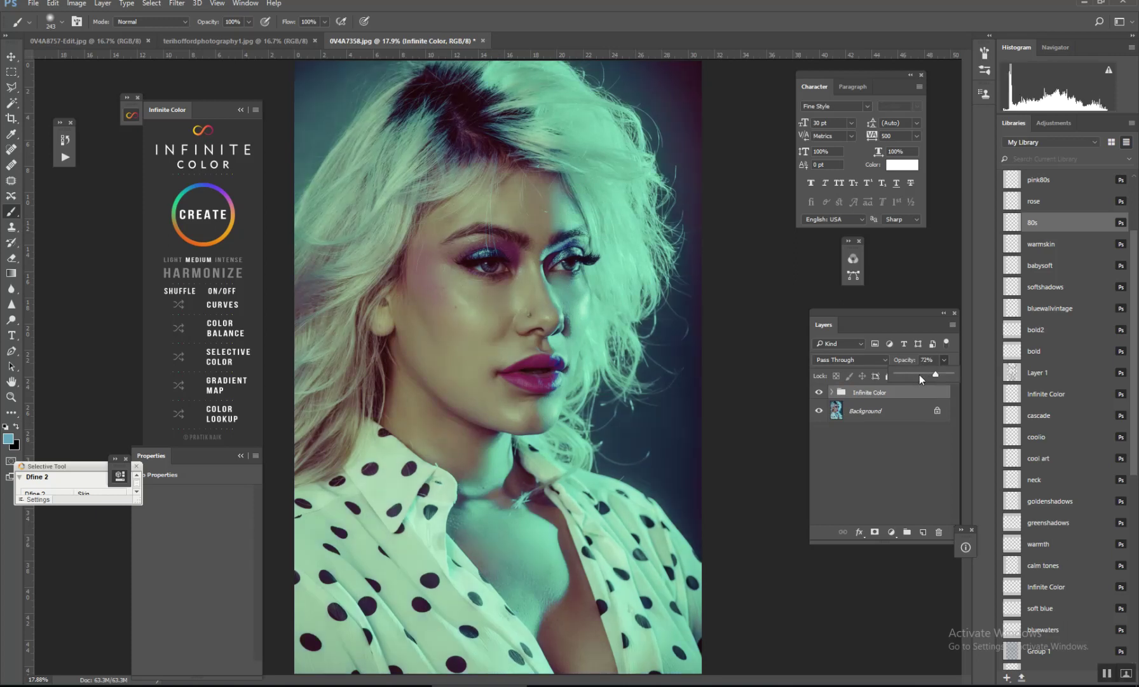
{"action": "left_click", "coordinate": [913, 375]}
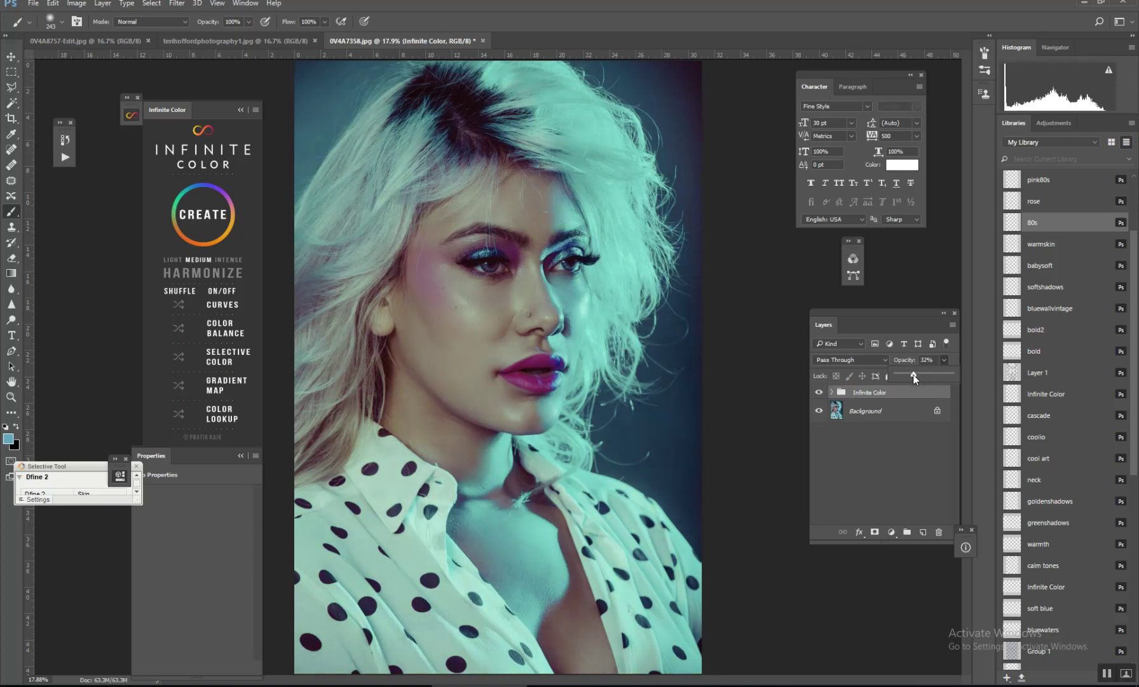
Add a Selective Color adjustment with Magentas at cyan -34, magenta +10 and yellow -58, and lower their black.
{"action": "left_click", "coordinate": [892, 535]}
{"action": "left_click", "coordinate": [935, 526]}
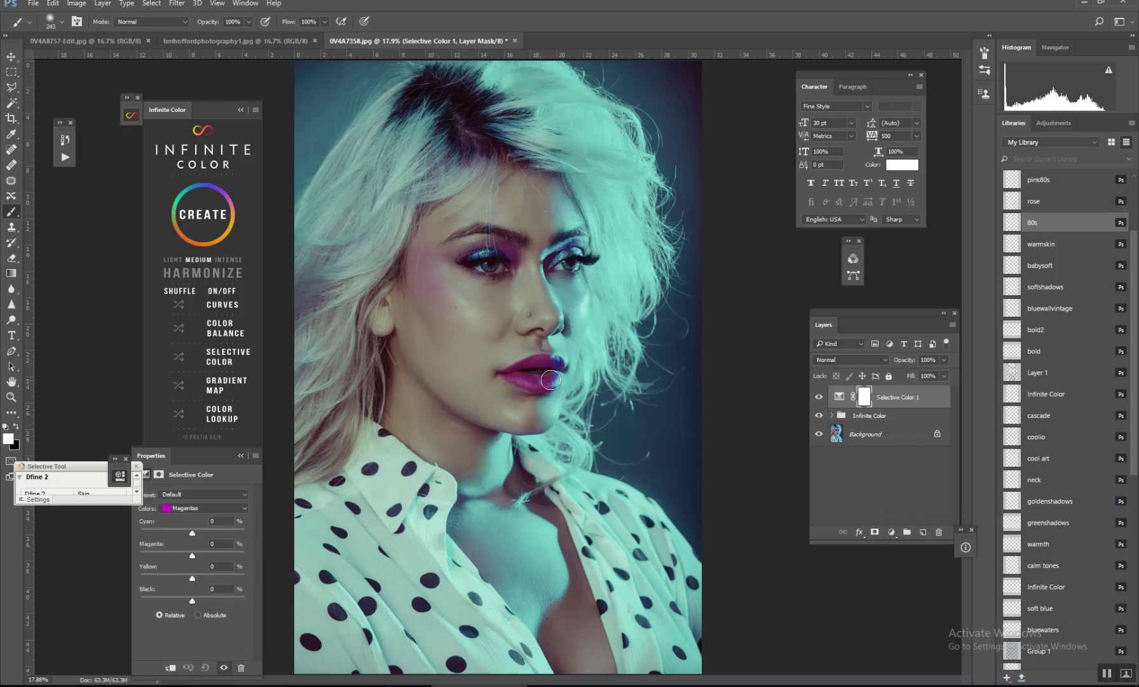
{"action": "left_click_drag", "start_coordinate": [193, 531], "coordinate": [193, 558]}
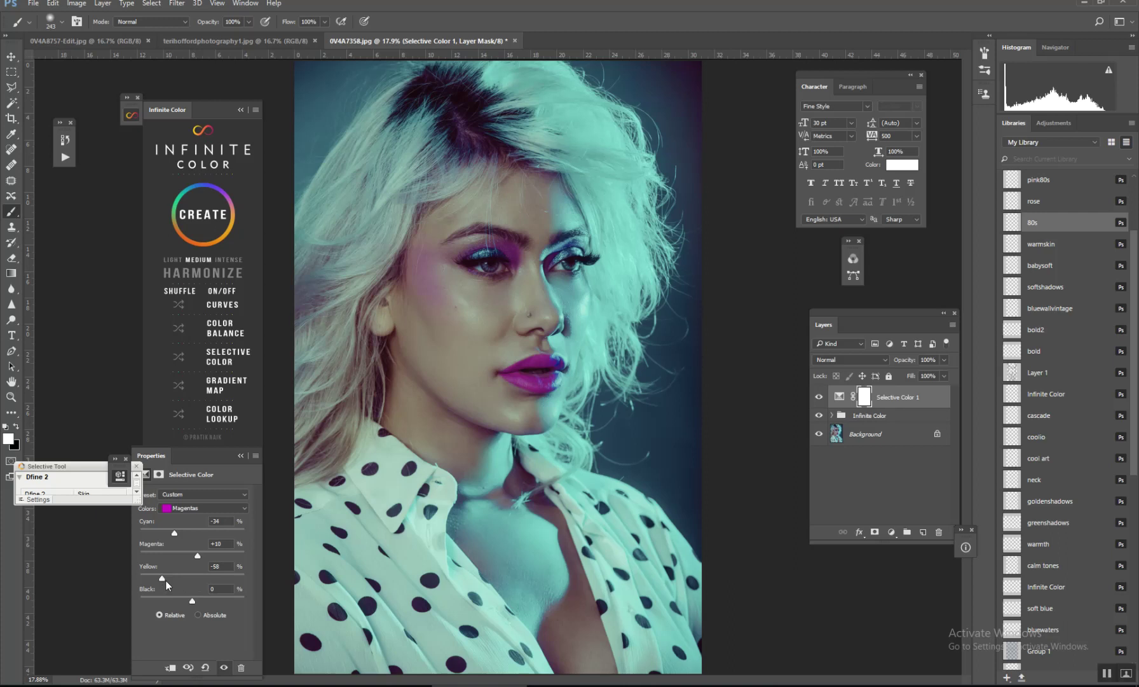
{"action": "left_click_drag", "start_coordinate": [198, 600], "coordinate": [178, 602]}
Set the Selective Color Cyans to cyan +11, magenta +16, yellow +28 and black -15.
{"action": "left_click", "coordinate": [192, 508]}
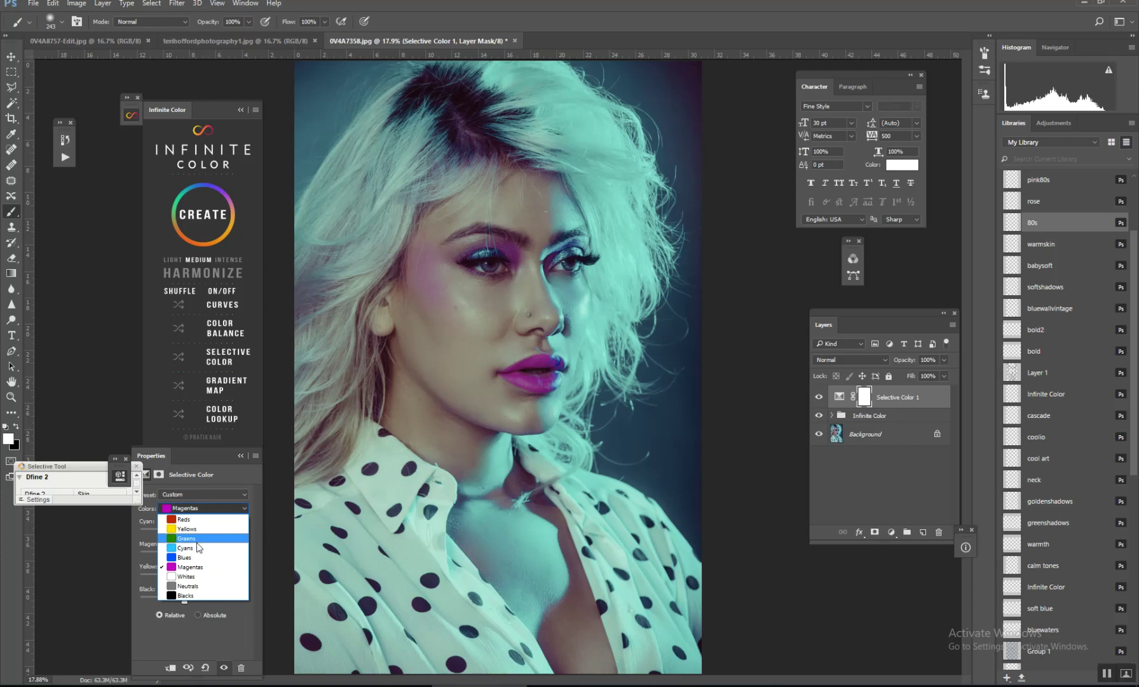
{"action": "left_click", "coordinate": [197, 547]}
{"action": "left_click_drag", "start_coordinate": [234, 530], "coordinate": [198, 597]}
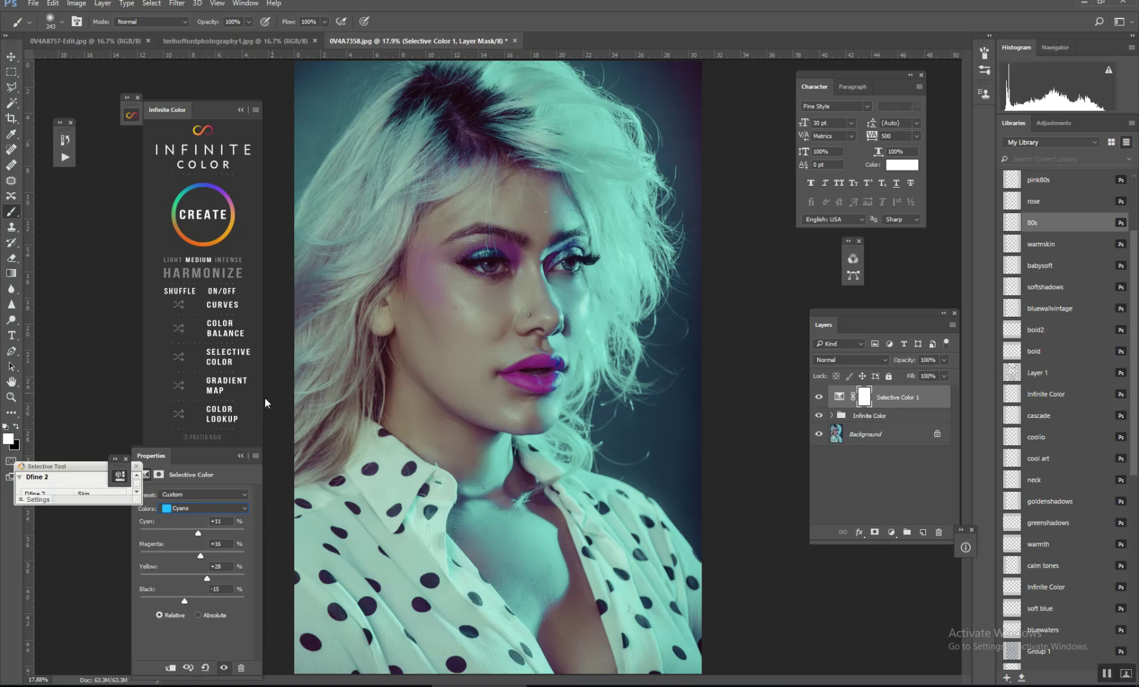
Set the Selective Color Blues to cyan +35, magenta -83, yellow +34 and black +68.
{"action": "left_click_drag", "start_coordinate": [199, 456], "coordinate": [330, 387]}
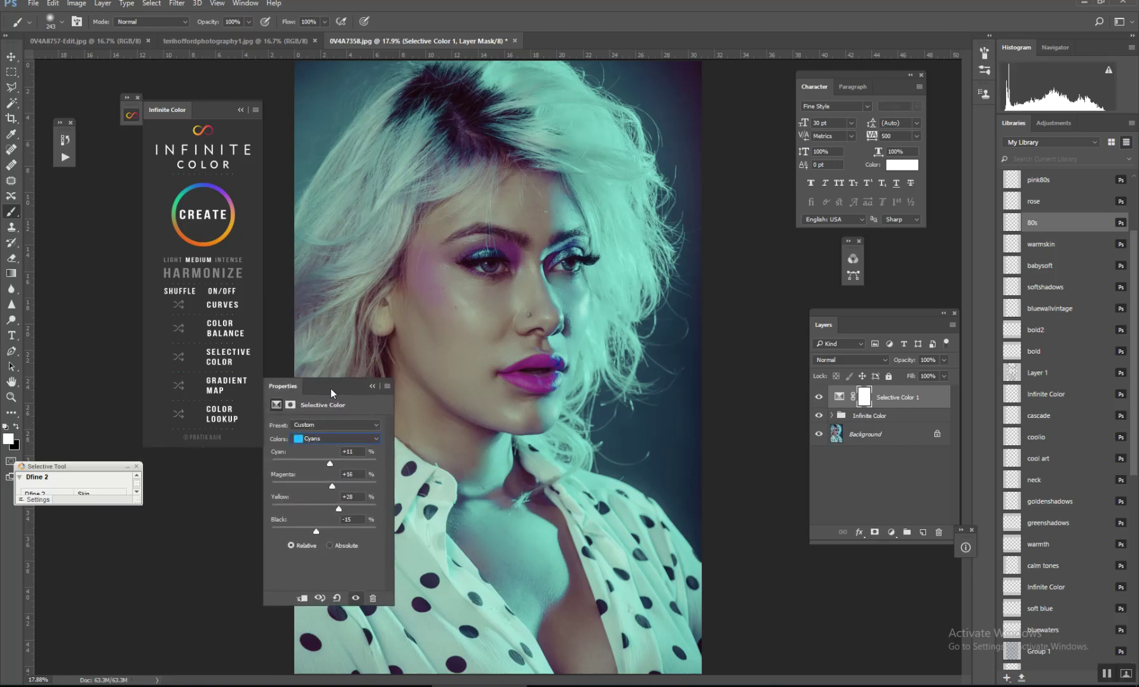
{"action": "left_click", "coordinate": [329, 442]}
{"action": "left_click", "coordinate": [332, 485]}
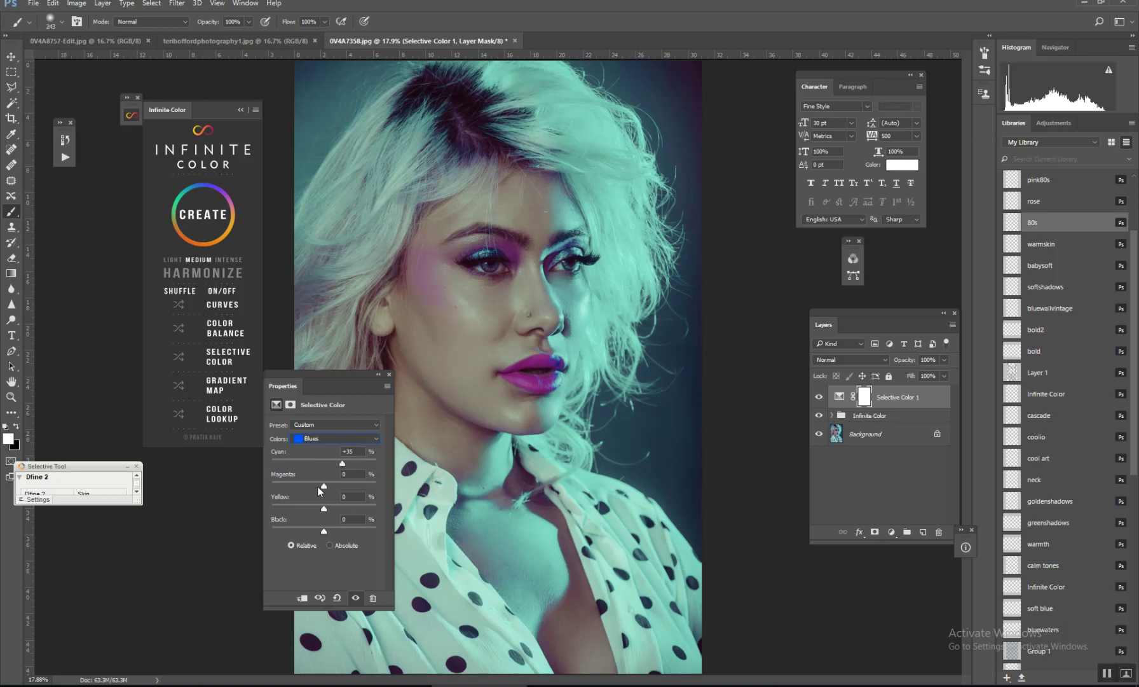
{"action": "left_click_drag", "start_coordinate": [305, 484], "coordinate": [268, 485]}
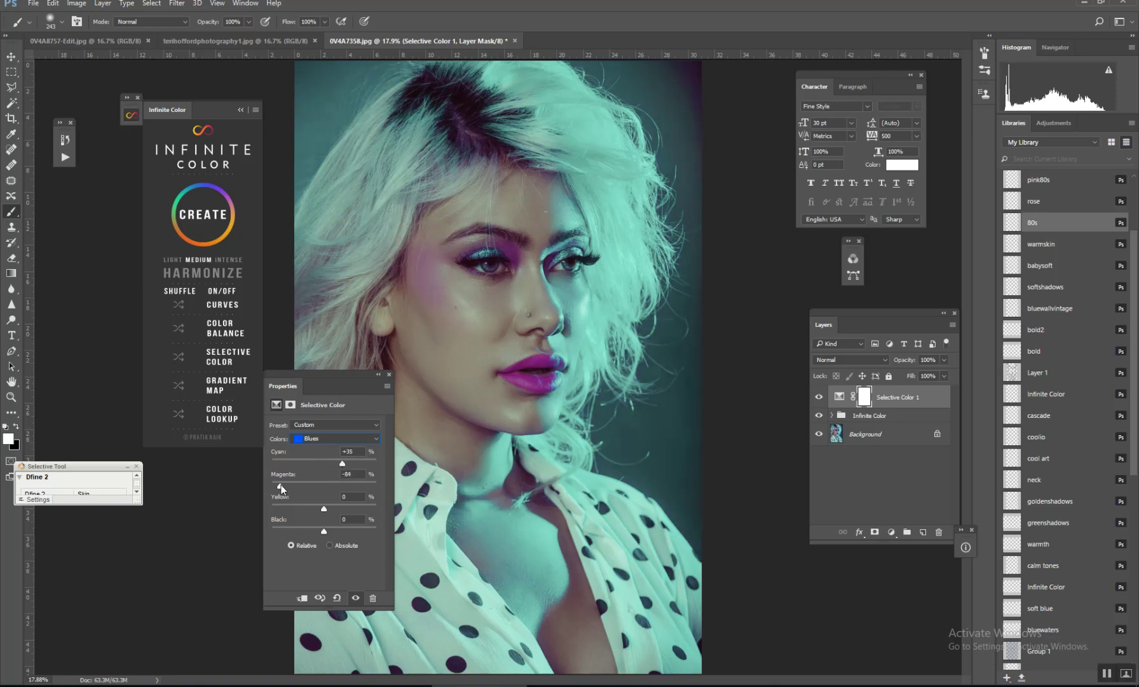
{"action": "left_click_drag", "start_coordinate": [314, 508], "coordinate": [277, 509]}
{"action": "left_click_drag", "start_coordinate": [275, 530], "coordinate": [331, 530]}
Compare the image with and without Selective Color, reduce its opacity to 64%, and merge all layers into the background.
{"action": "left_click", "coordinate": [820, 398]}
{"action": "left_click", "coordinate": [820, 398]}
{"action": "left_click_drag", "start_coordinate": [931, 374], "coordinate": [925, 374]}
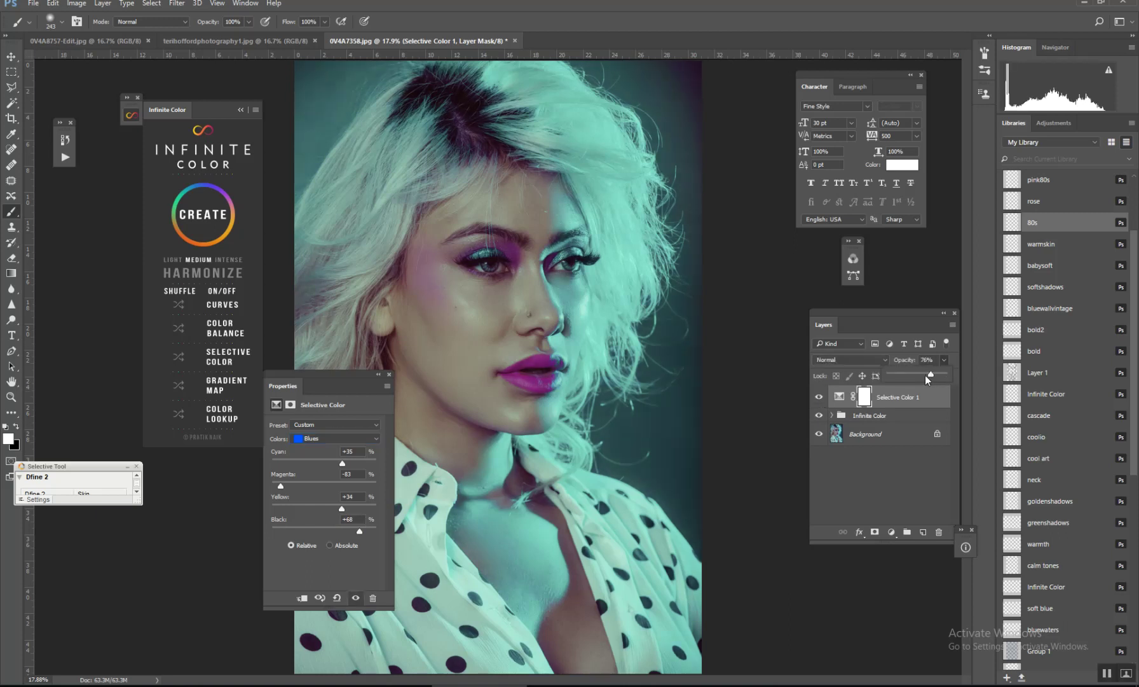
{"action": "left_click", "coordinate": [378, 375]}
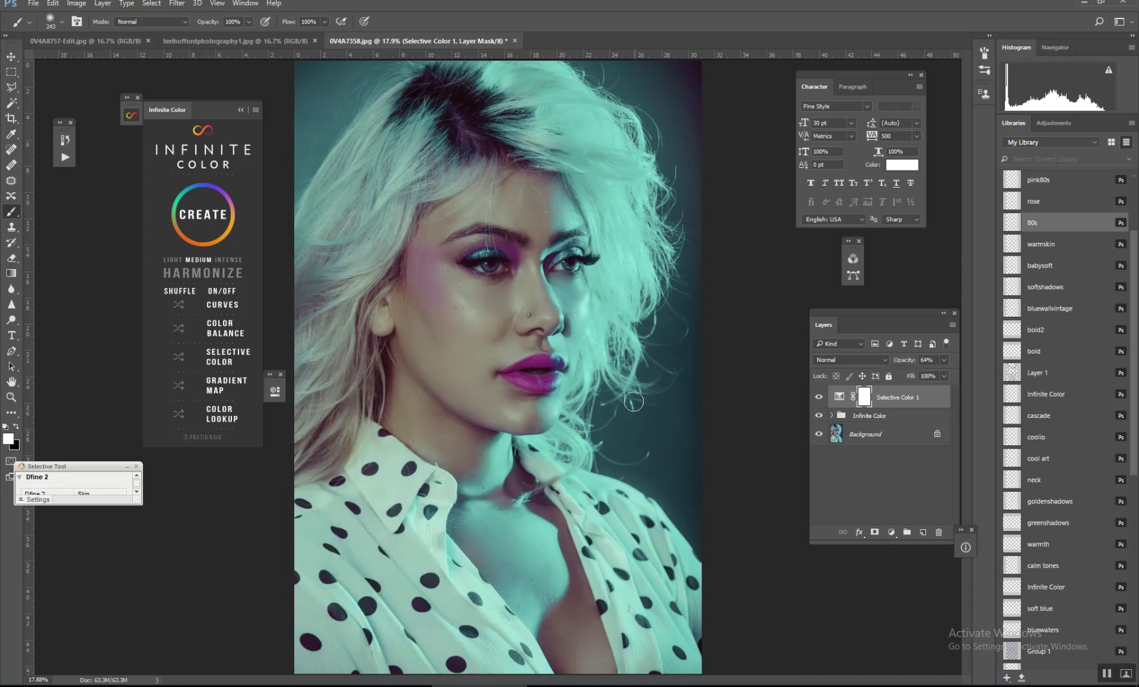
{"action": "key", "text": "ctrl+shift+e"}
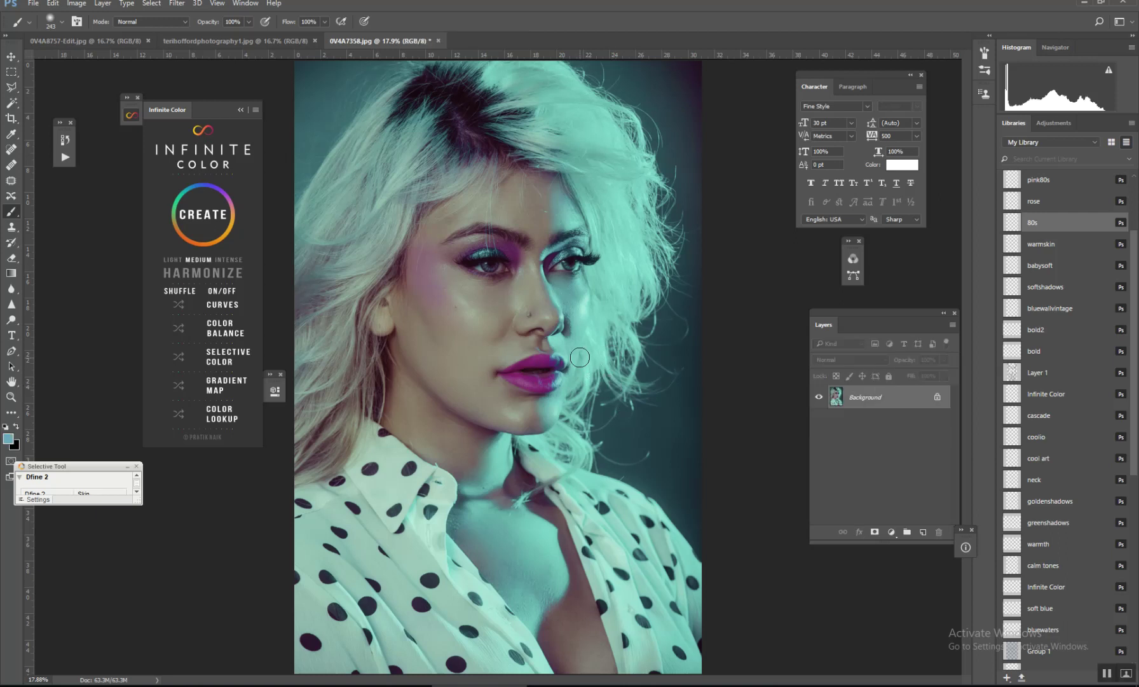
Run the Dodge and Burn action from the Pratik Naik Actions set.
{"action": "left_click", "coordinate": [66, 157]}
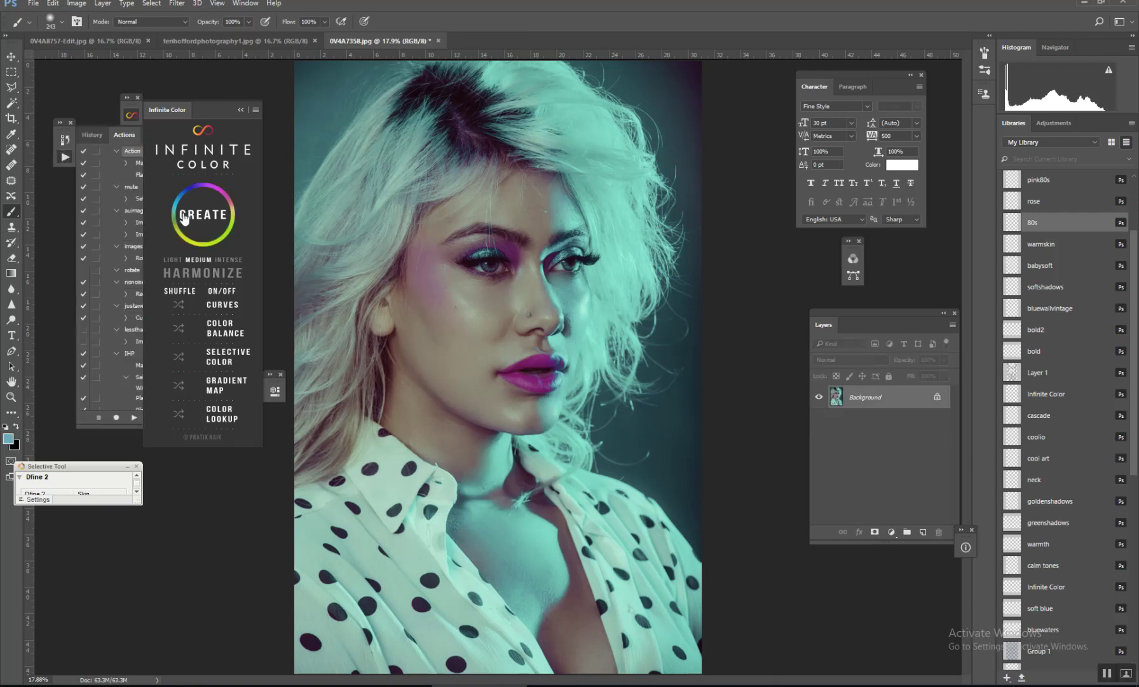
{"action": "left_click", "coordinate": [119, 134]}
{"action": "key", "text": "alt+F9"}
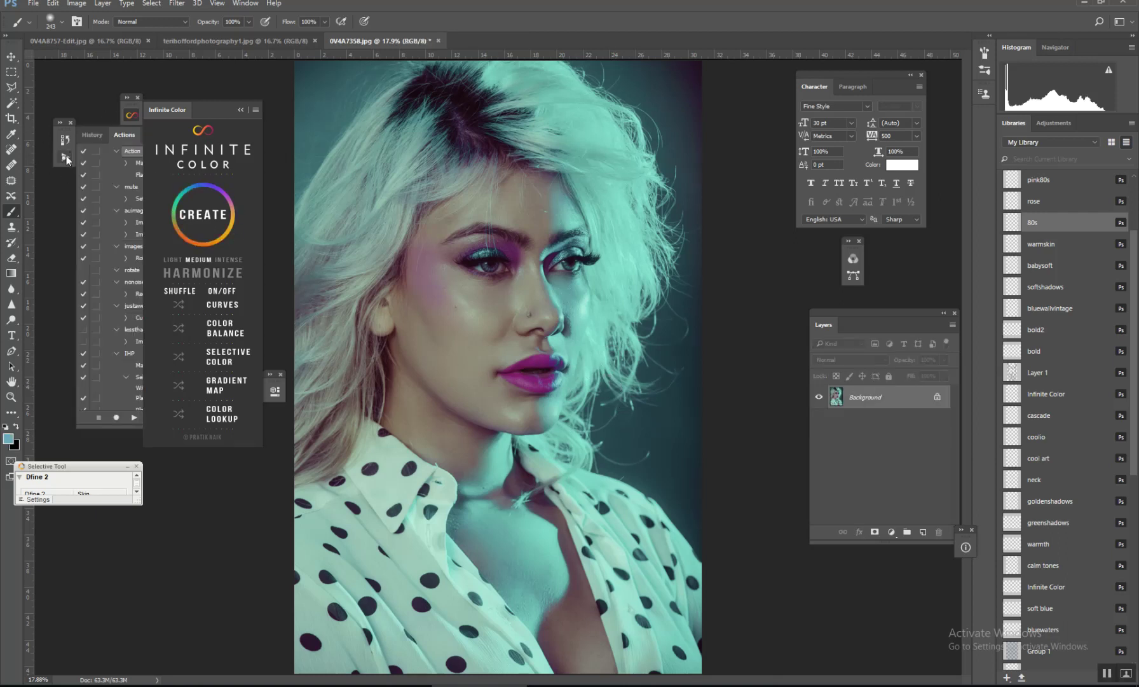
{"action": "left_click", "coordinate": [241, 109]}
{"action": "left_click_drag", "start_coordinate": [202, 155], "coordinate": [210, 403]}
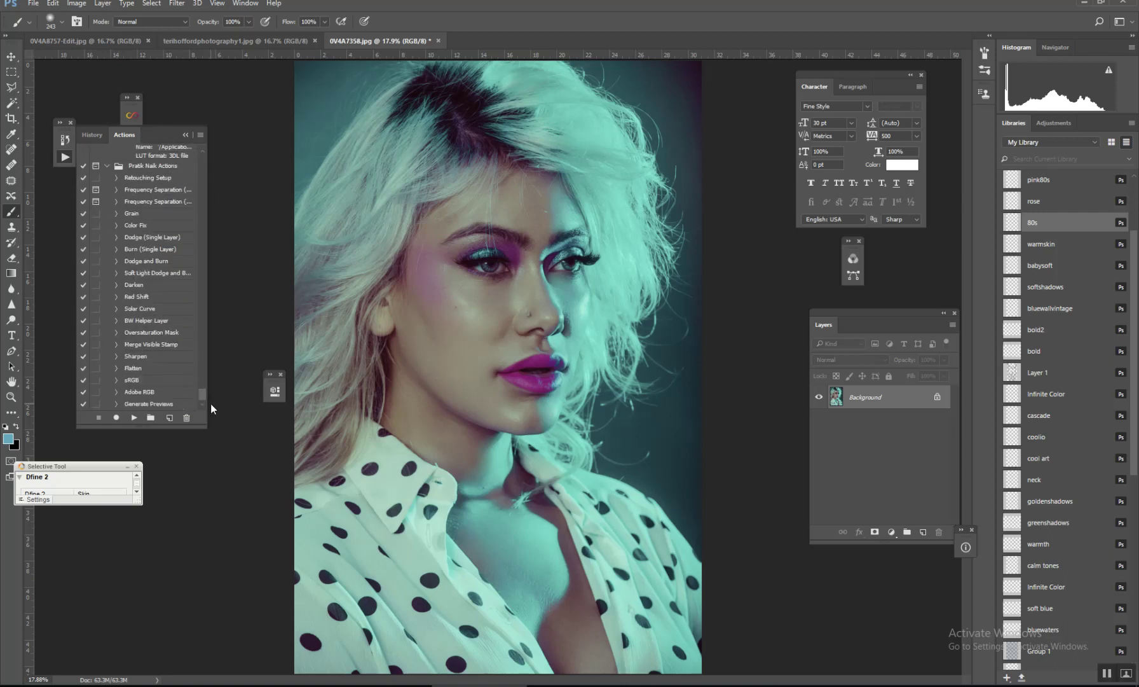
{"action": "left_click", "coordinate": [173, 260]}
{"action": "left_click", "coordinate": [134, 418]}
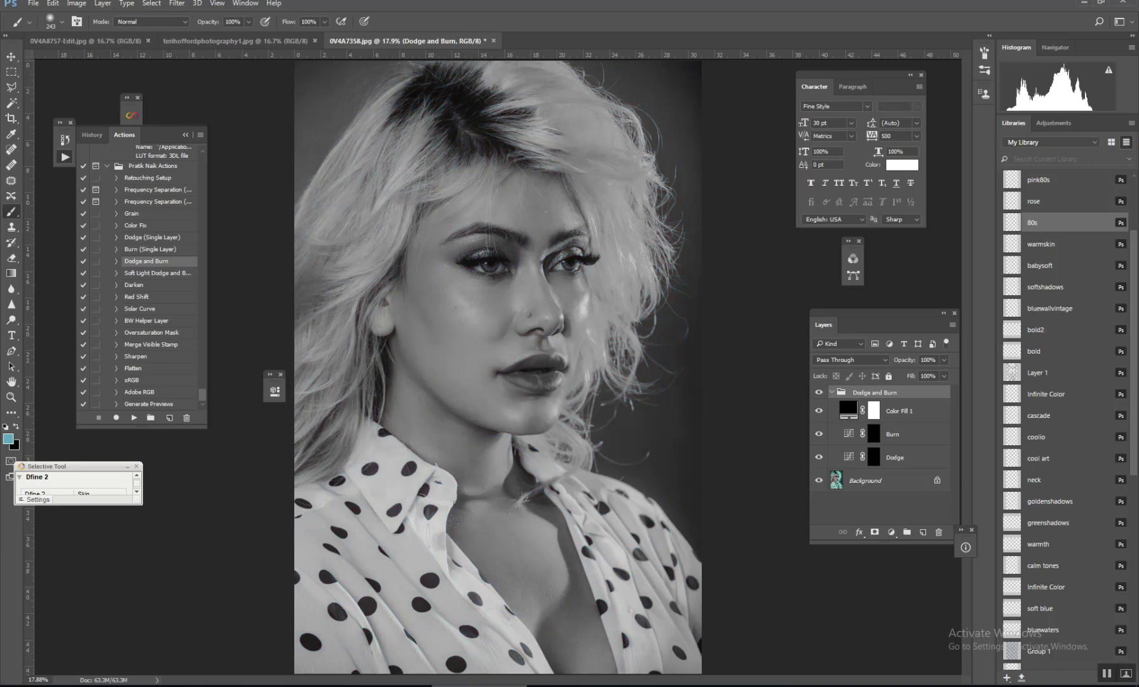
Hide the Color Fill 1 layer and brush white at 8% flow on the Dodge mask over the face, neck and chest highlights.
{"action": "left_click", "coordinate": [819, 411]}
{"action": "left_click", "coordinate": [891, 450]}
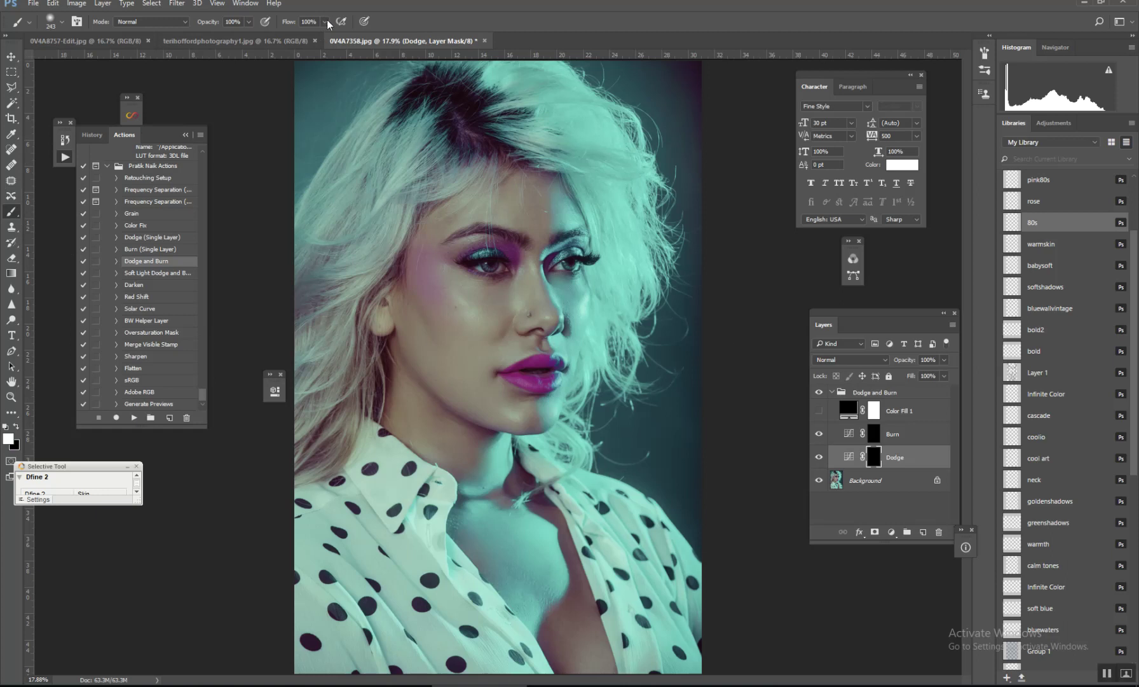
{"action": "left_click", "coordinate": [271, 36]}
{"action": "left_click", "coordinate": [459, 296]}
{"action": "mouse_move", "coordinate": [484, 246]}
{"action": "left_mouse_down"}
{"action": "mouse_move", "coordinate": [493, 248]}
{"action": "mouse_move", "coordinate": [461, 241]}
{"action": "mouse_move", "coordinate": [441, 255]}
{"action": "left_mouse_up"}
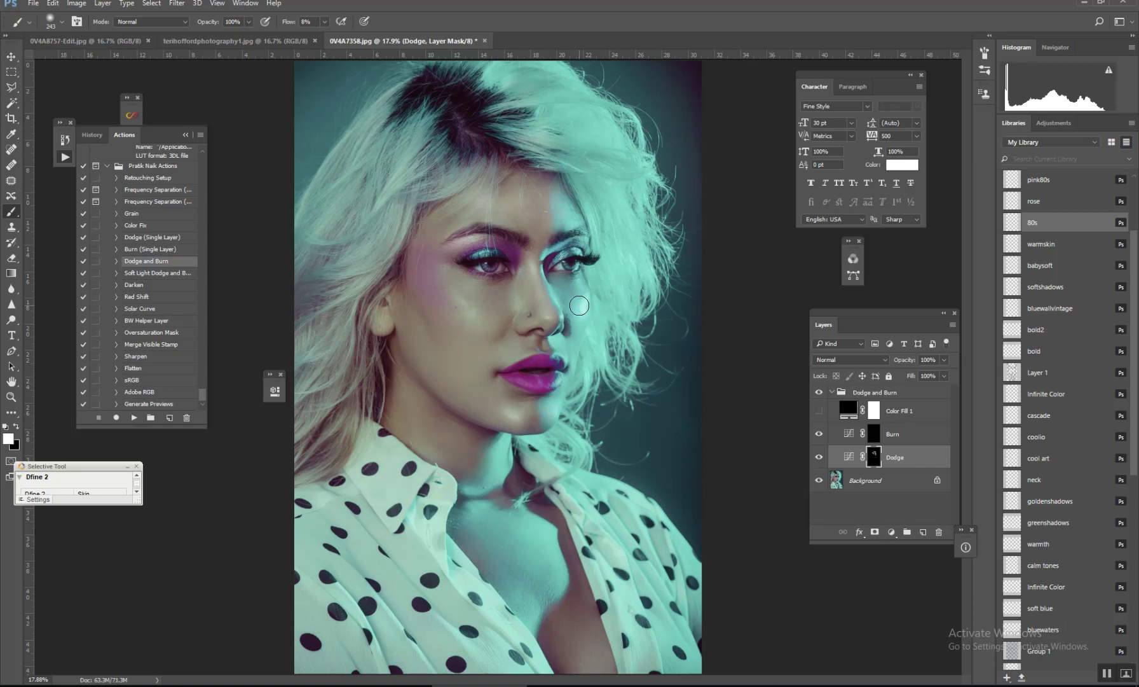
{"action": "mouse_move", "coordinate": [446, 338]}
{"action": "left_mouse_down"}
{"action": "mouse_move", "coordinate": [462, 311]}
{"action": "mouse_move", "coordinate": [488, 327]}
{"action": "mouse_move", "coordinate": [438, 266]}
{"action": "mouse_move", "coordinate": [450, 308]}
{"action": "left_mouse_up"}
{"action": "mouse_move", "coordinate": [564, 297]}
{"action": "left_mouse_down"}
{"action": "mouse_move", "coordinate": [578, 311]}
{"action": "mouse_move", "coordinate": [580, 299]}
{"action": "mouse_move", "coordinate": [572, 317]}
{"action": "left_mouse_up"}
{"action": "mouse_move", "coordinate": [419, 413]}
{"action": "left_mouse_down"}
{"action": "mouse_move", "coordinate": [414, 398]}
{"action": "mouse_move", "coordinate": [435, 451]}
{"action": "left_mouse_up"}
{"action": "mouse_move", "coordinate": [474, 502]}
{"action": "left_mouse_down"}
{"action": "mouse_move", "coordinate": [522, 581]}
{"action": "mouse_move", "coordinate": [546, 594]}
{"action": "mouse_move", "coordinate": [524, 574]}
{"action": "mouse_move", "coordinate": [505, 582]}
{"action": "mouse_move", "coordinate": [465, 514]}
{"action": "mouse_move", "coordinate": [548, 580]}
{"action": "mouse_move", "coordinate": [516, 587]}
{"action": "mouse_move", "coordinate": [487, 535]}
{"action": "mouse_move", "coordinate": [461, 537]}
{"action": "mouse_move", "coordinate": [453, 522]}
{"action": "mouse_move", "coordinate": [486, 527]}
{"action": "left_mouse_up"}
Brush white on the Burn mask to deepen the cheek contour, the brow and eye area, and the shadow below the lips.
{"action": "left_click", "coordinate": [874, 434]}
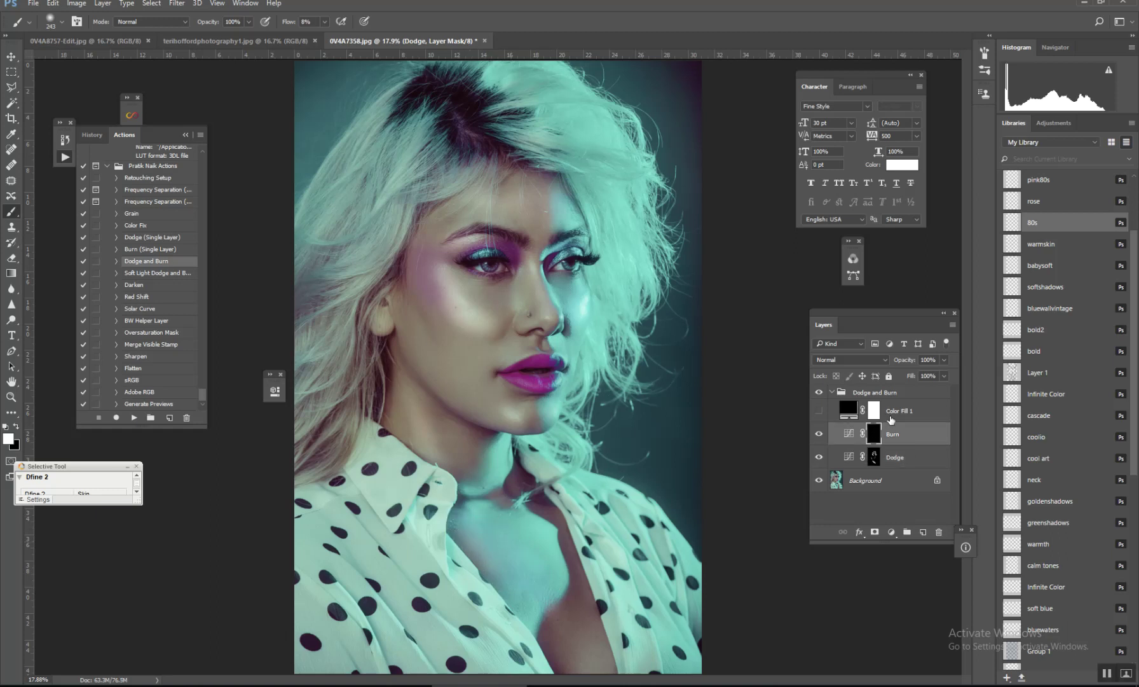
{"action": "mouse_move", "coordinate": [424, 316]}
{"action": "left_mouse_down"}
{"action": "mouse_move", "coordinate": [438, 337]}
{"action": "mouse_move", "coordinate": [438, 326]}
{"action": "left_mouse_up"}
{"action": "left_click_drag", "start_coordinate": [461, 254], "coordinate": [481, 251]}
{"action": "left_click_drag", "start_coordinate": [576, 253], "coordinate": [577, 248]}
{"action": "left_click_drag", "start_coordinate": [556, 399], "coordinate": [539, 396]}
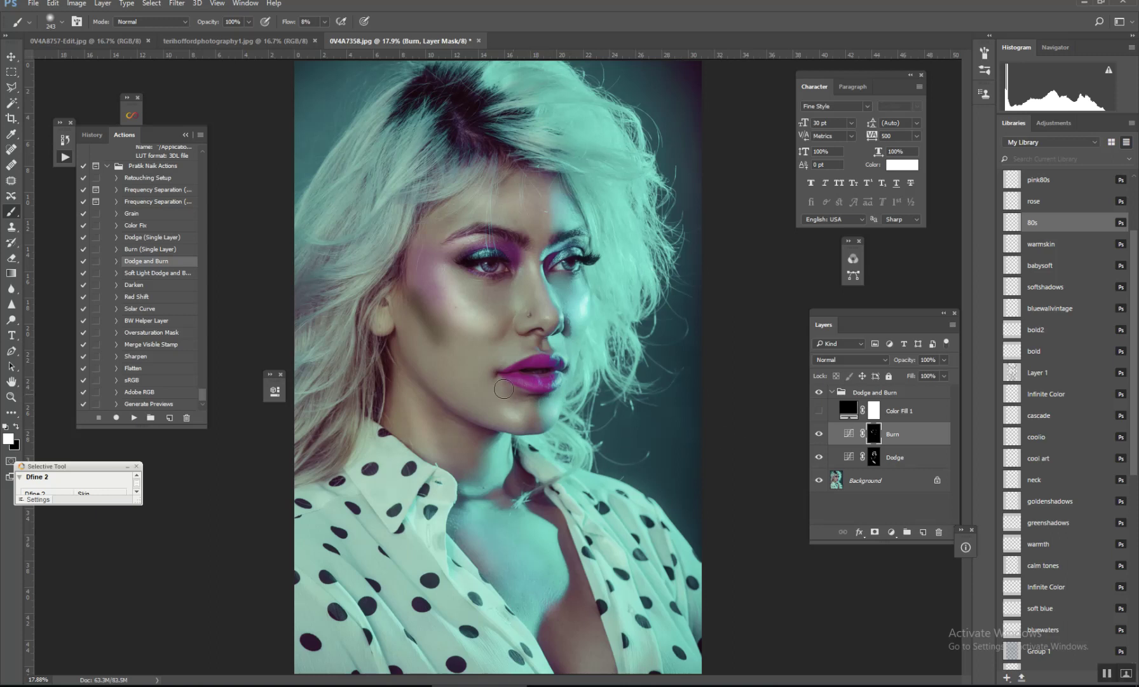
Reduce the Dodge and Burn group's opacity to 18%, compare before and after, and flatten the image.
{"action": "left_click", "coordinate": [833, 392]}
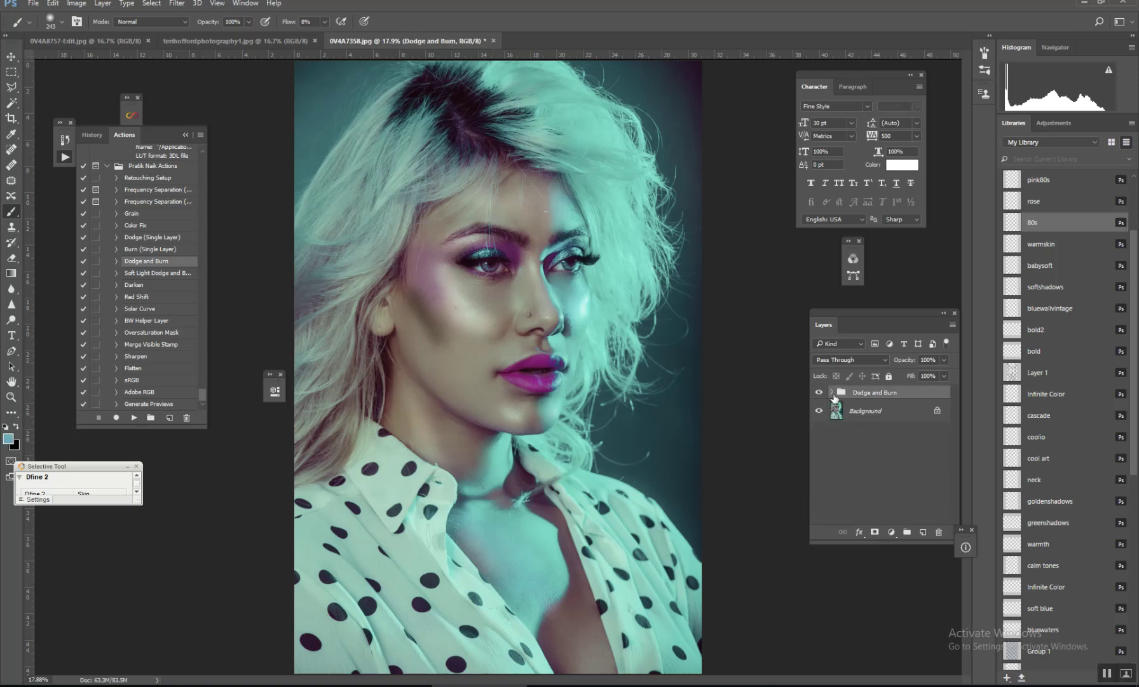
{"action": "left_click_drag", "start_coordinate": [902, 371], "coordinate": [895, 374]}
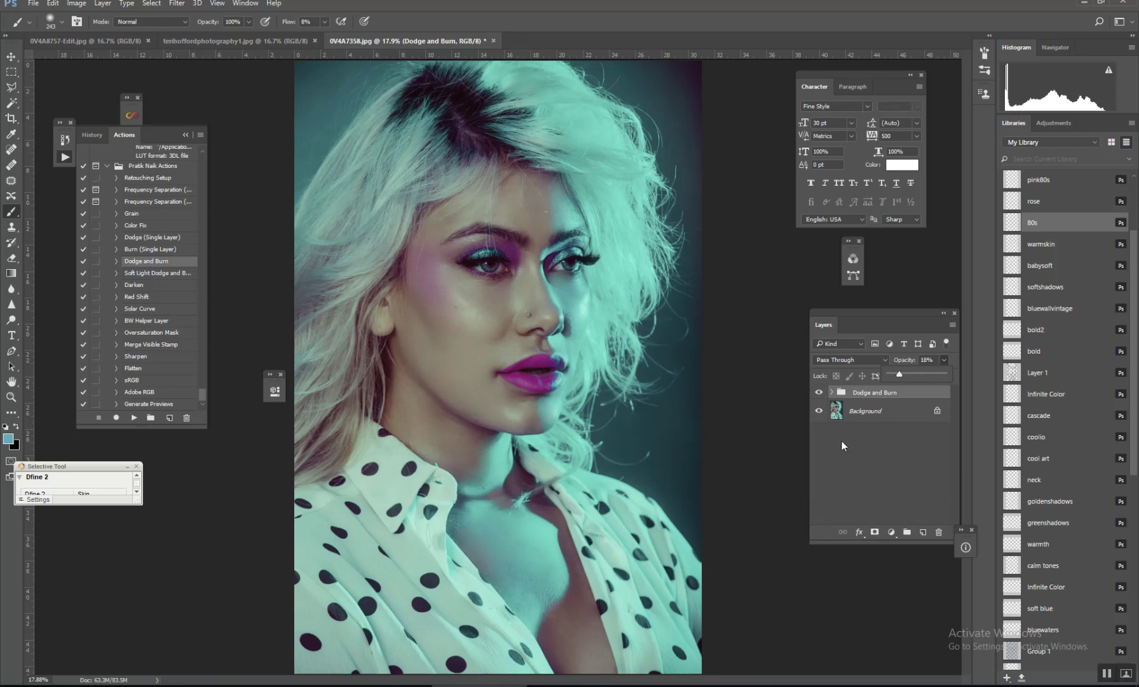
{"action": "left_click", "coordinate": [819, 394]}
{"action": "left_click", "coordinate": [820, 394]}
{"action": "key", "text": "F3"}
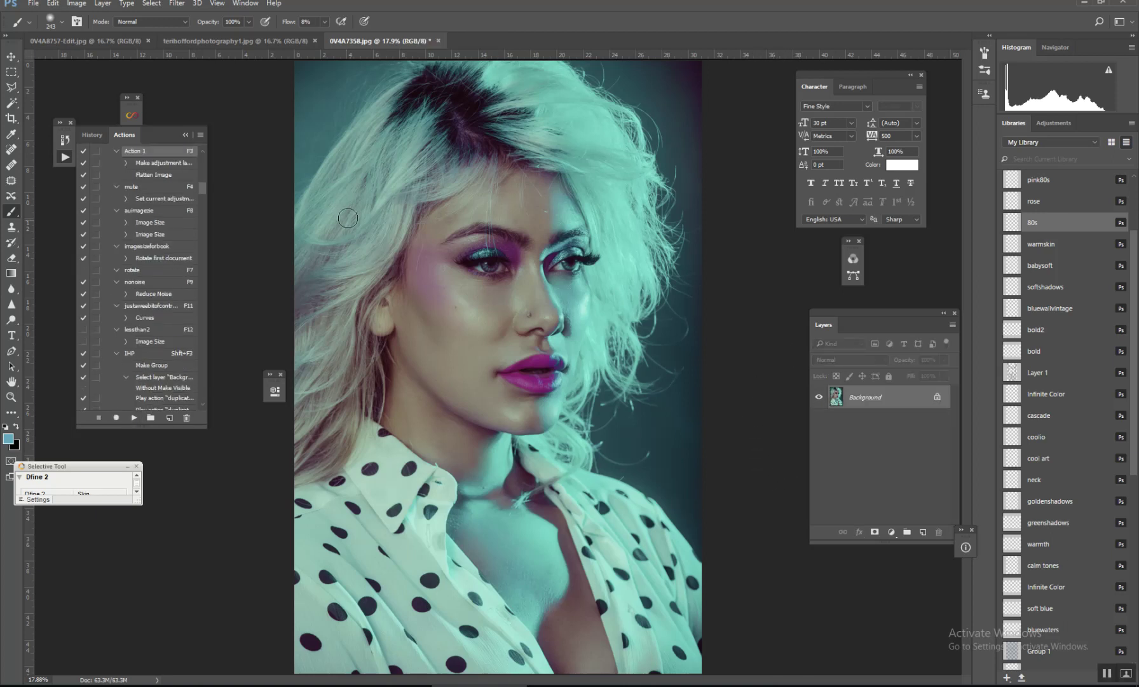
Open the Save for Web preview and examine the lower face at 33% zoom.
{"action": "left_click", "coordinate": [33, 3]}
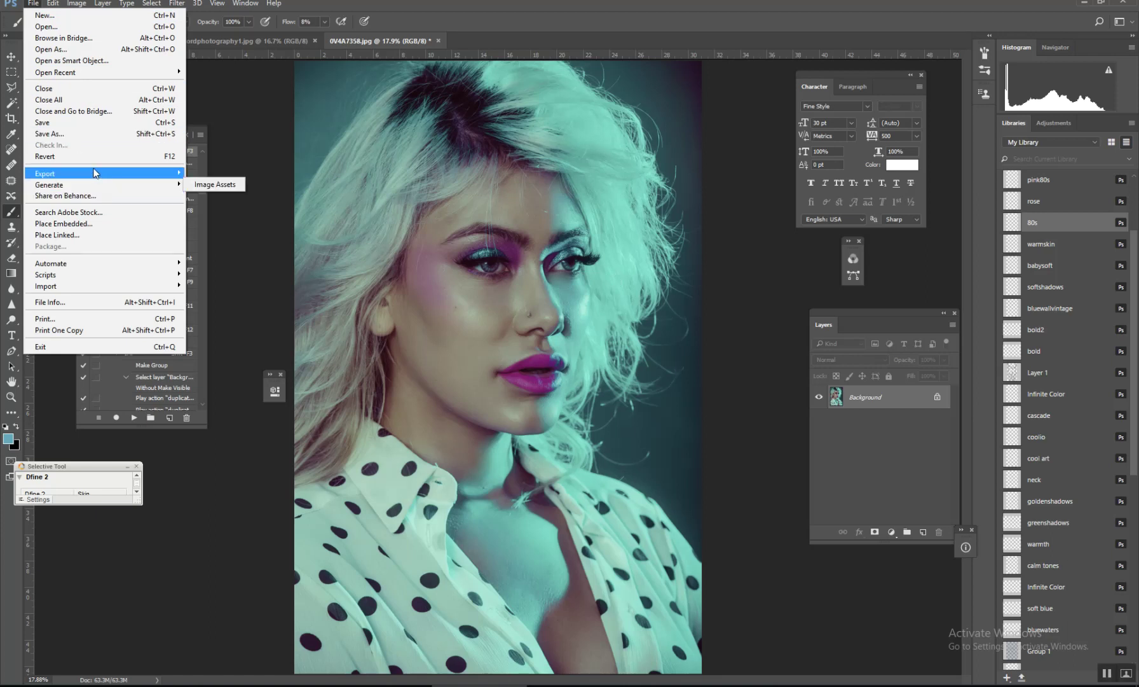
{"action": "mouse_move", "coordinate": [98, 176]}
{"action": "left_click", "coordinate": [246, 217]}
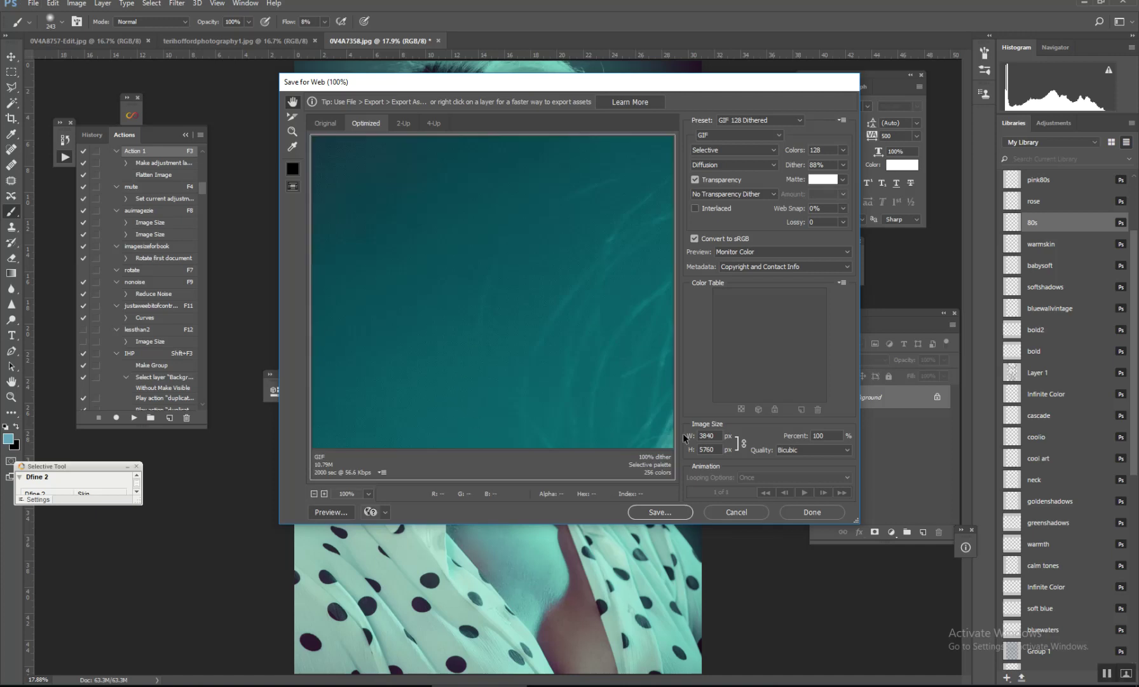
{"action": "left_click", "coordinate": [367, 494]}
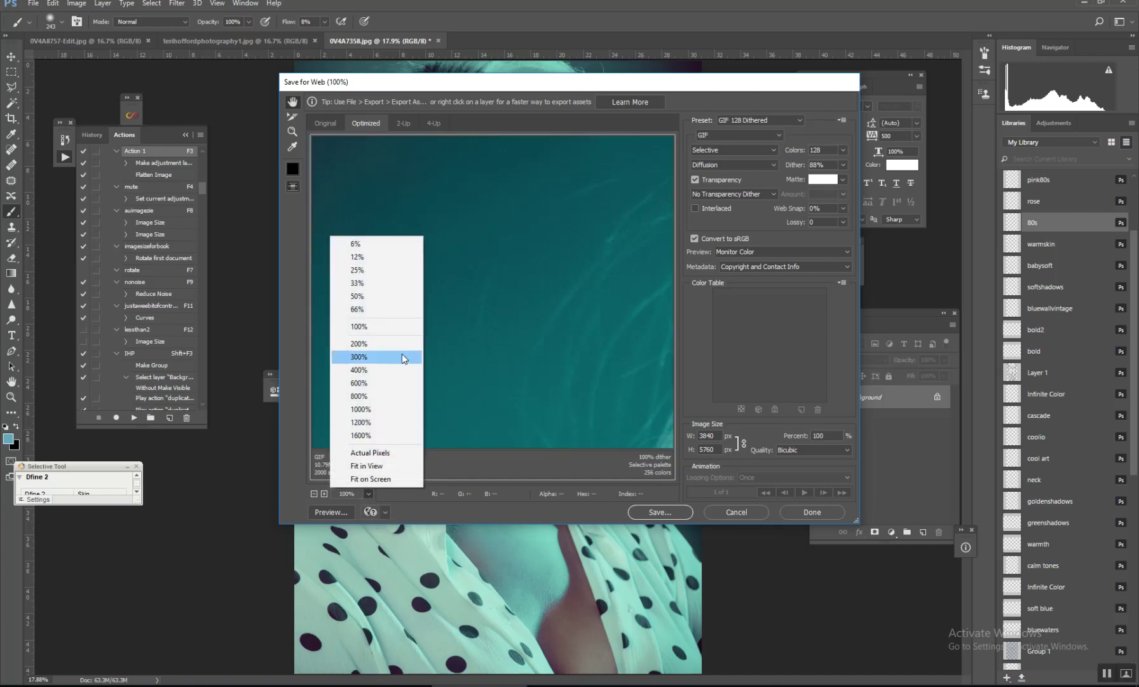
{"action": "left_click", "coordinate": [399, 280]}
{"action": "left_click_drag", "start_coordinate": [598, 353], "coordinate": [473, 211]}
{"action": "left_click_drag", "start_coordinate": [531, 348], "coordinate": [535, 267]}
{"action": "left_click_drag", "start_coordinate": [540, 311], "coordinate": [567, 265]}
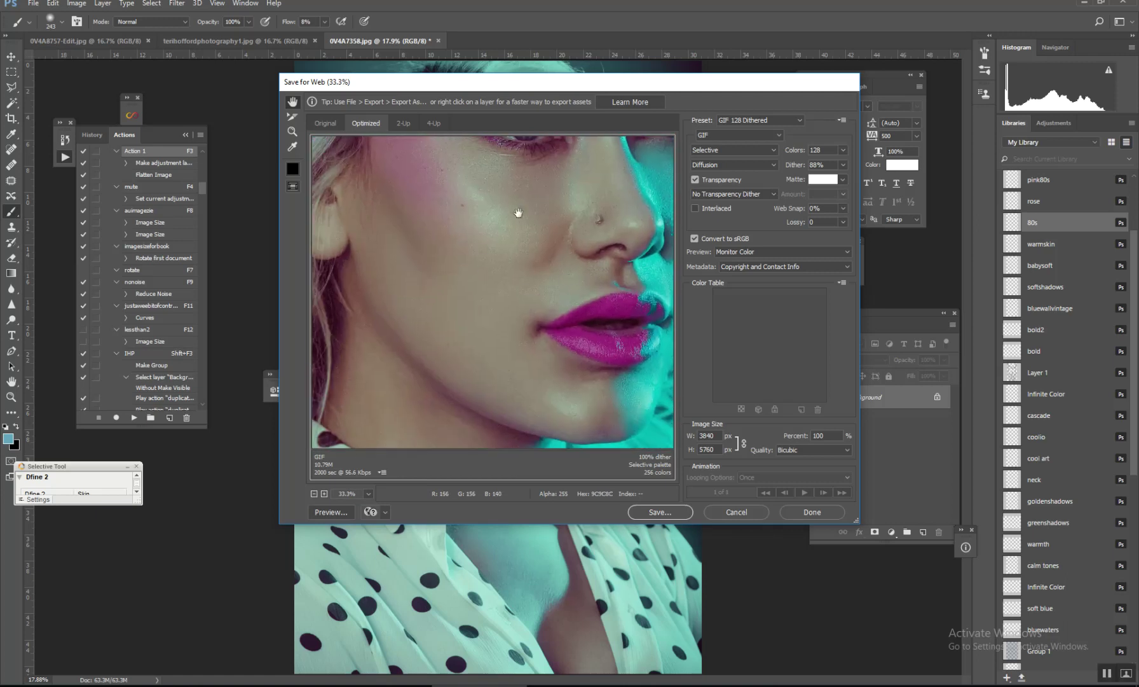
Switch the export format to JPEG, examine the eyes and forehead in the preview, and cancel the export.
{"action": "left_click", "coordinate": [776, 134]}
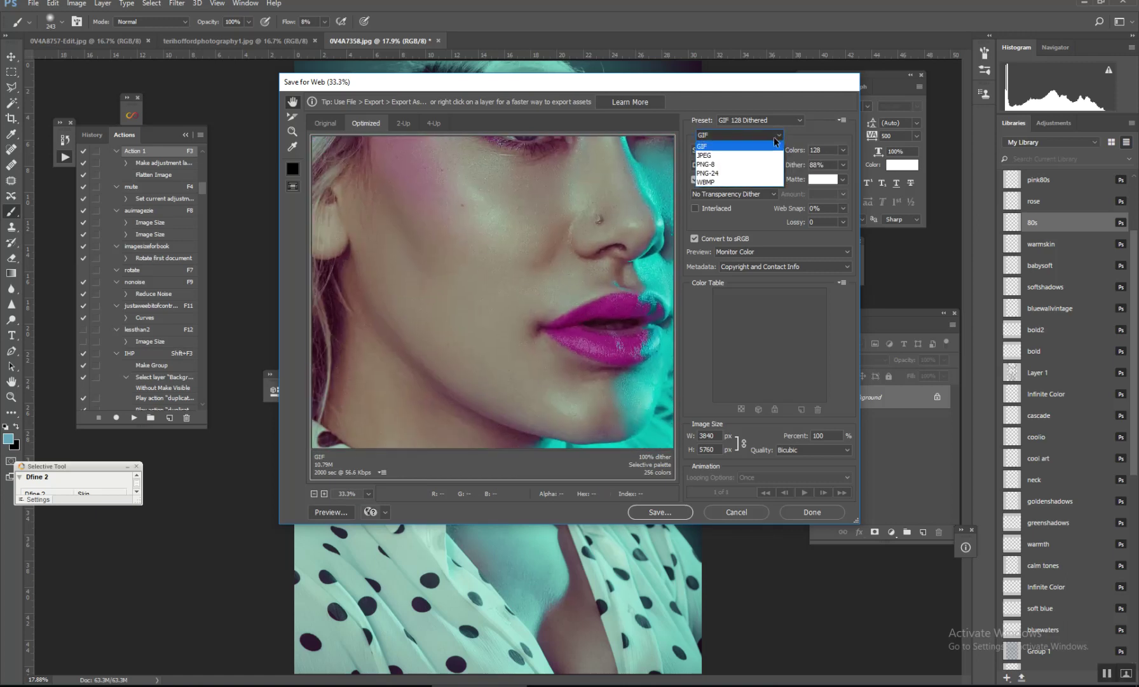
{"action": "left_click", "coordinate": [762, 156]}
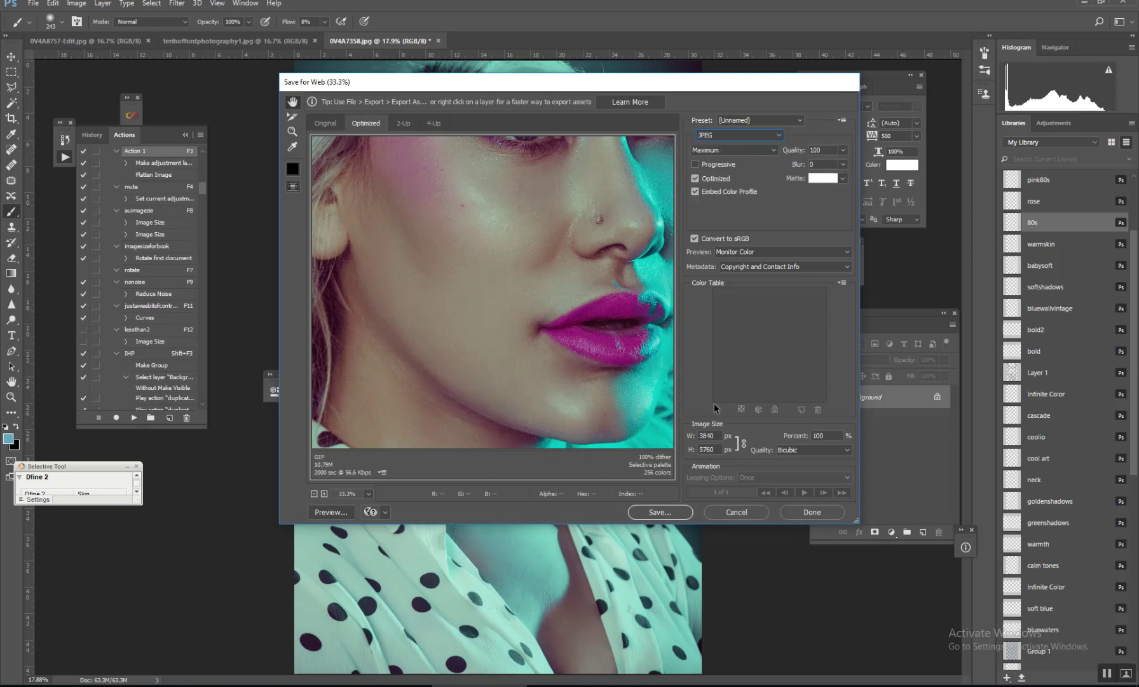
{"action": "left_click_drag", "start_coordinate": [576, 186], "coordinate": [554, 409]}
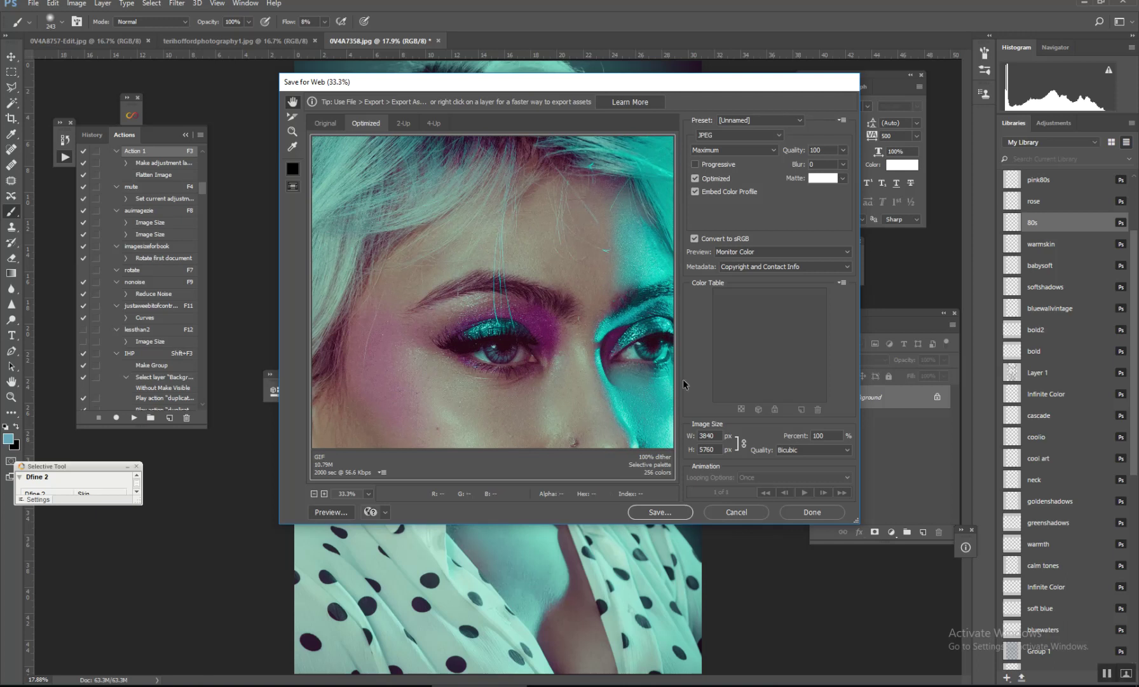
{"action": "left_click", "coordinate": [760, 511]}
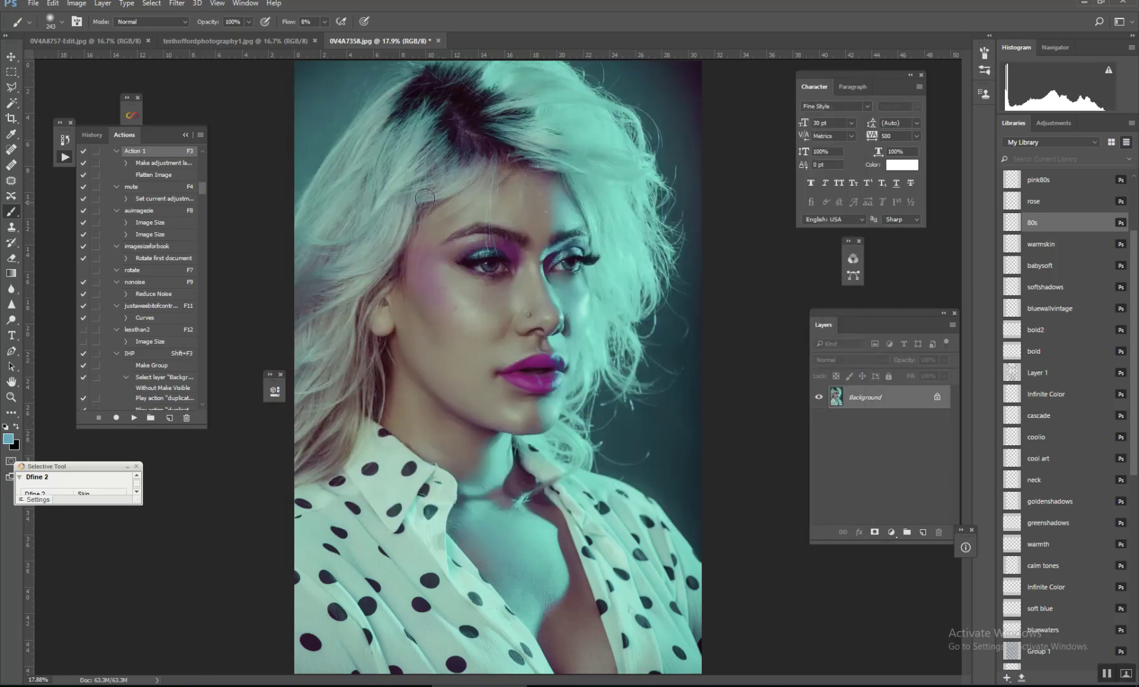
Duplicate the Background layer, apply Smart Sharpen with amount 197% and radius 2.4 px, and lower the copy's opacity to 40%.
{"action": "key", "text": "F5"}
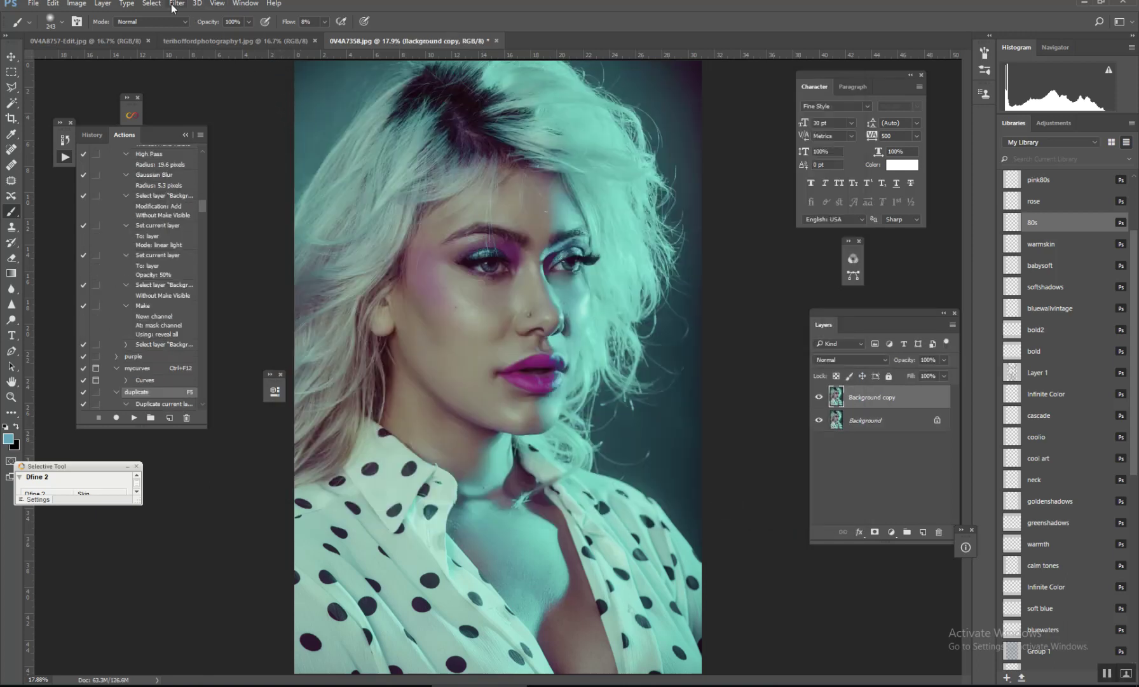
{"action": "left_click", "coordinate": [176, 3]}
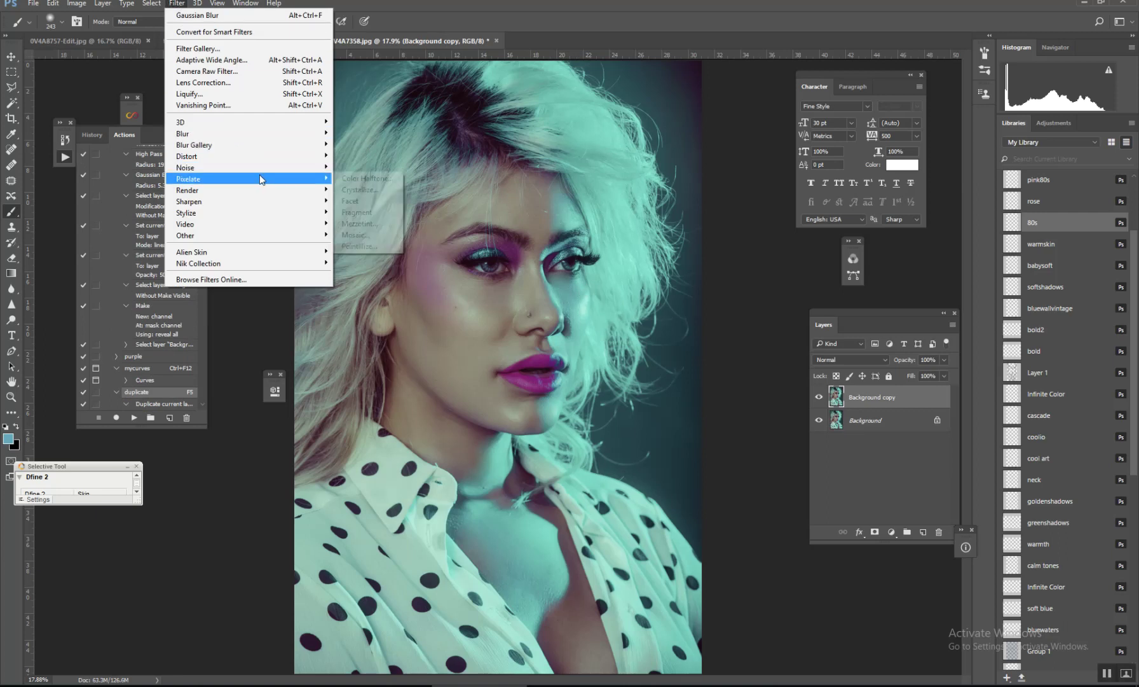
{"action": "mouse_move", "coordinate": [267, 202]}
{"action": "left_click", "coordinate": [356, 247]}
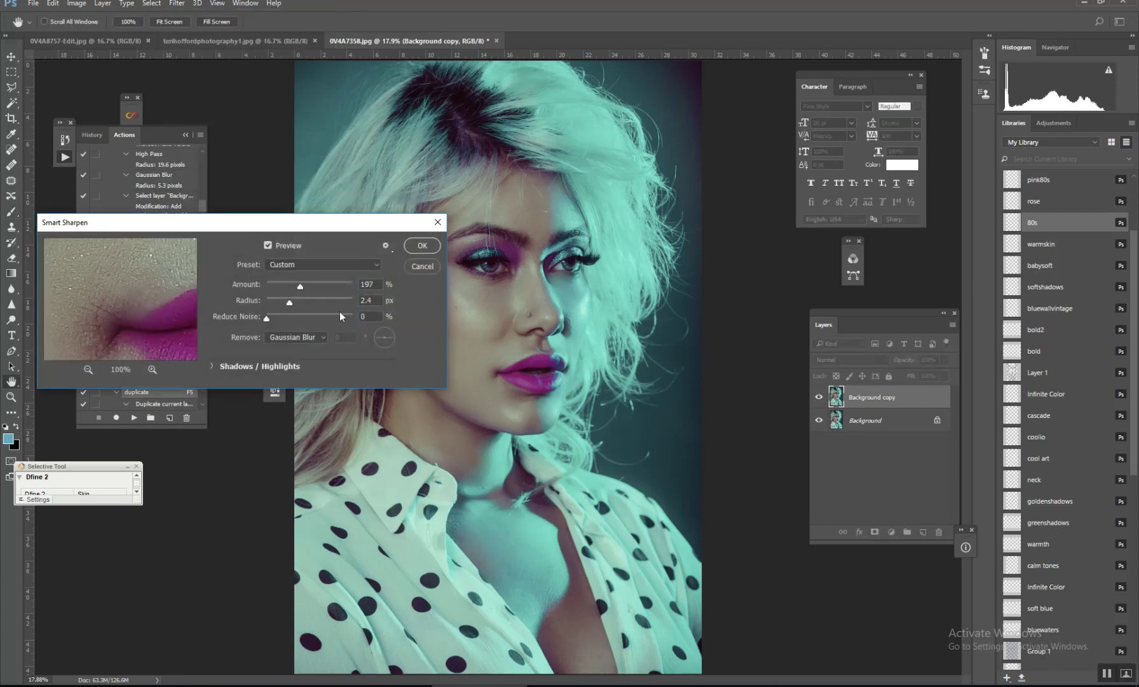
{"action": "left_click", "coordinate": [421, 246]}
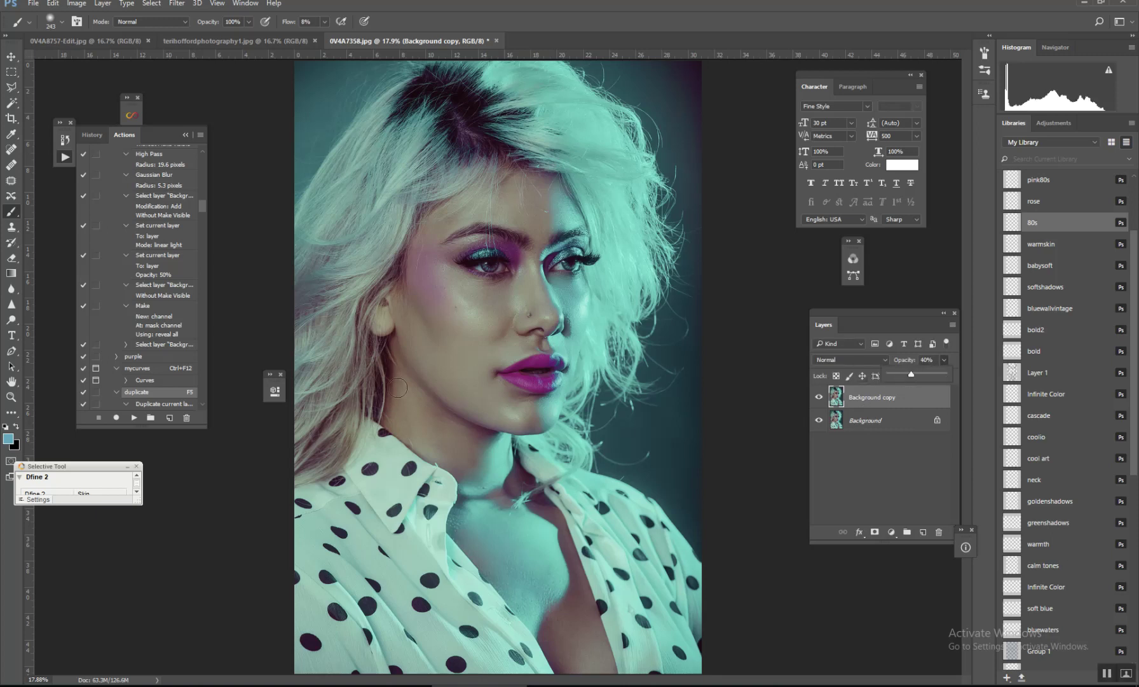
Check the sharpened eyes, nose and lips at 50% zoom, then flatten the image and save it.
{"action": "left_click", "coordinate": [11, 397]}
{"action": "left_click", "coordinate": [554, 313]}
{"action": "left_click", "coordinate": [523, 262]}
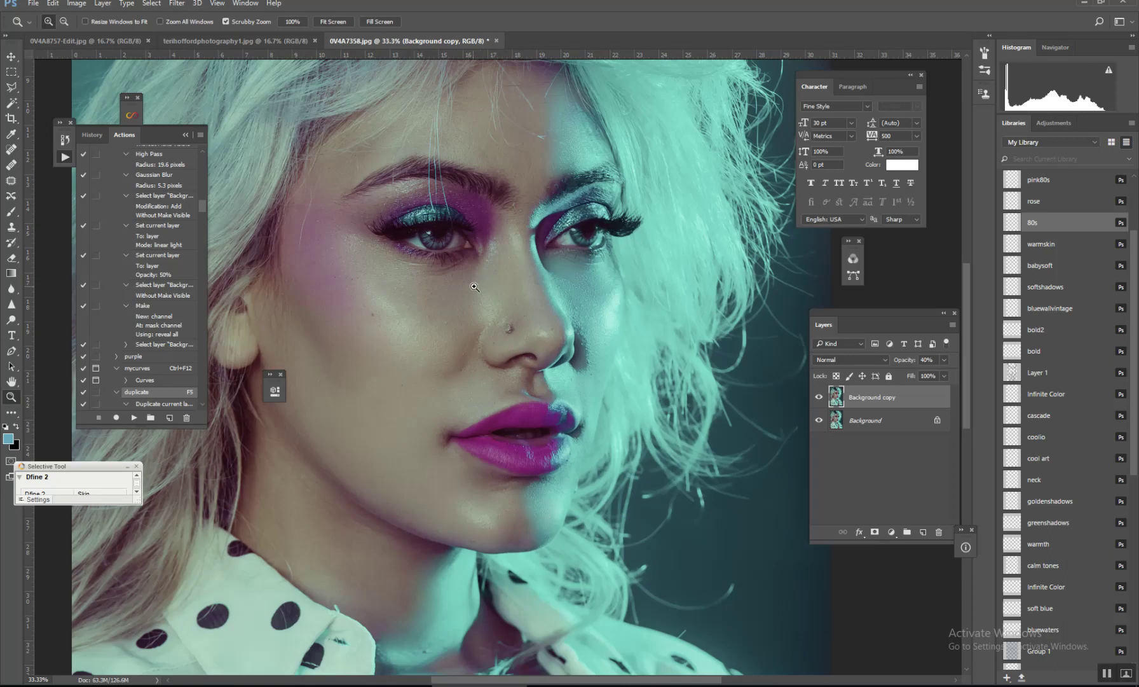
{"action": "left_click", "coordinate": [463, 295]}
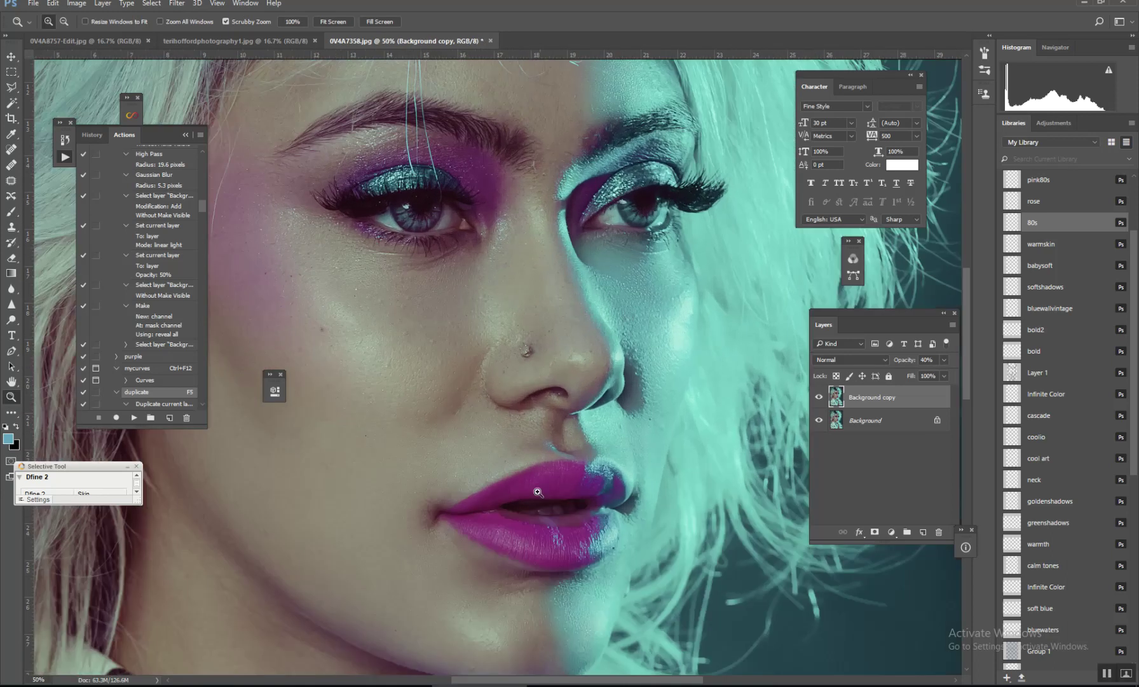
{"action": "right_click", "coordinate": [487, 277]}
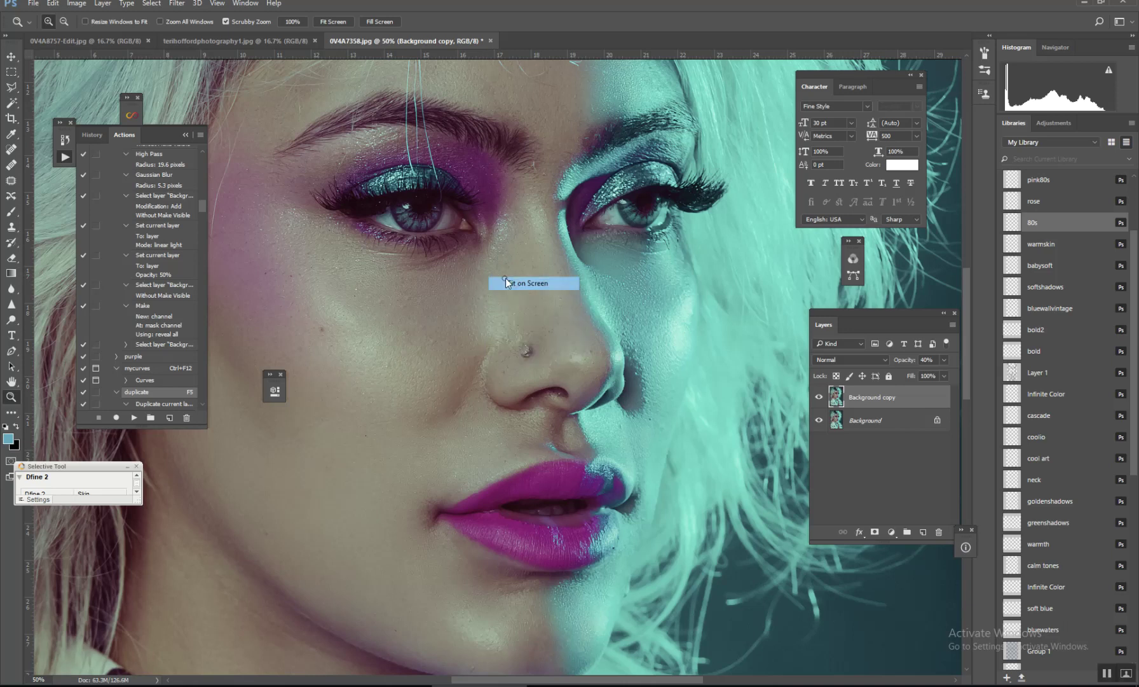
{"action": "left_click", "coordinate": [508, 283]}
{"action": "key", "text": "F3"}
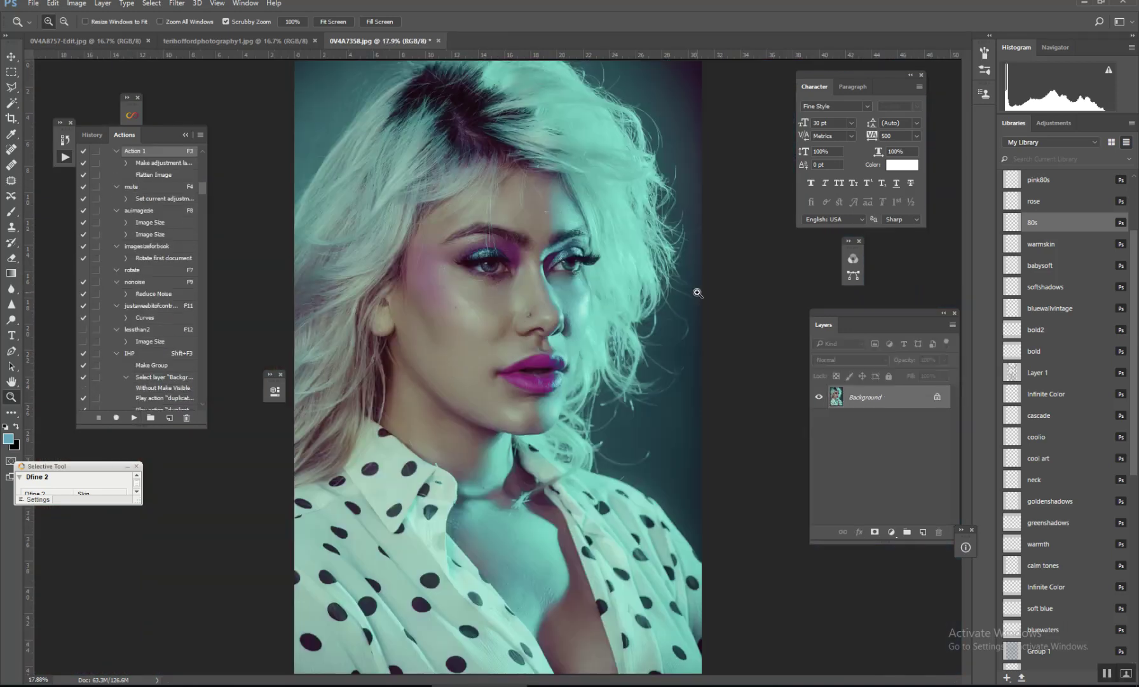
{"action": "key", "text": "ctrl+s"}
Switch to Lightroom, place its window beside the retouched Photoshop image, and reset the photo's Develop settings to the unedited original.
{"action": "left_click", "coordinate": [307, 681]}
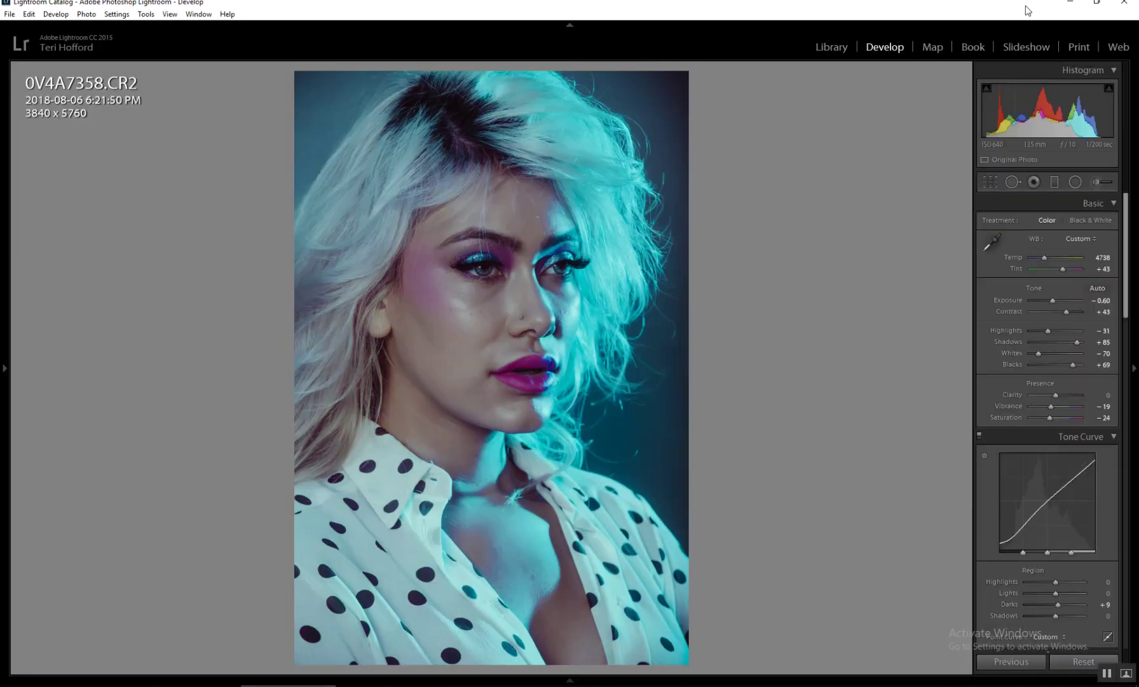
{"action": "left_click", "coordinate": [1096, 3]}
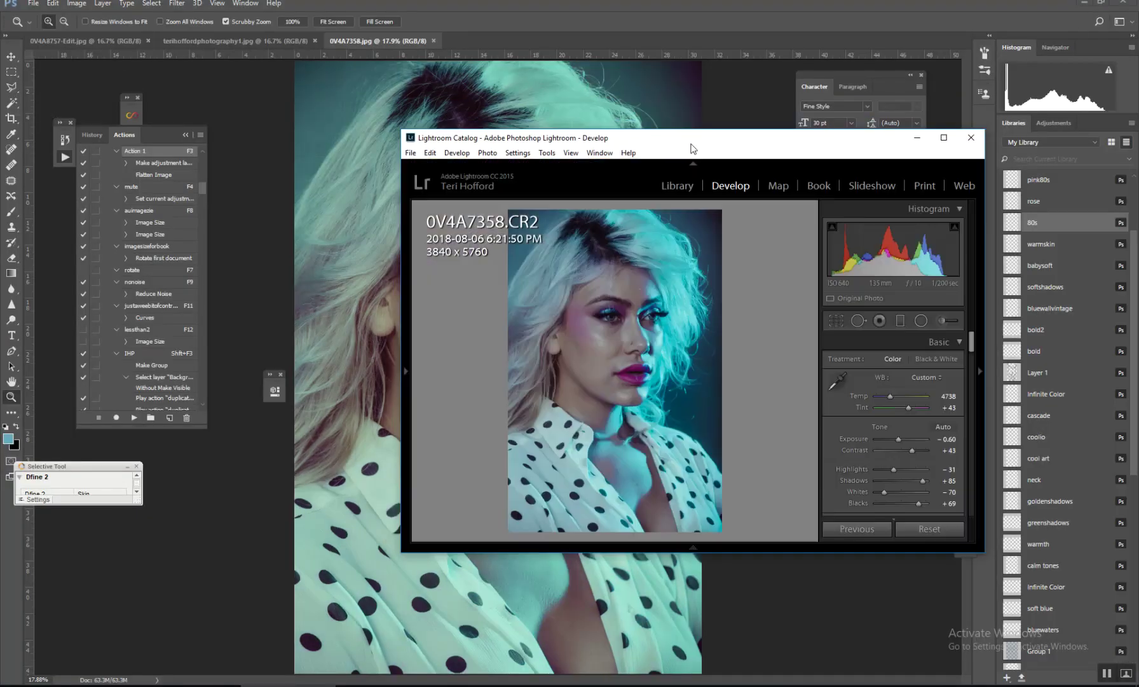
{"action": "left_click_drag", "start_coordinate": [703, 141], "coordinate": [913, 98]}
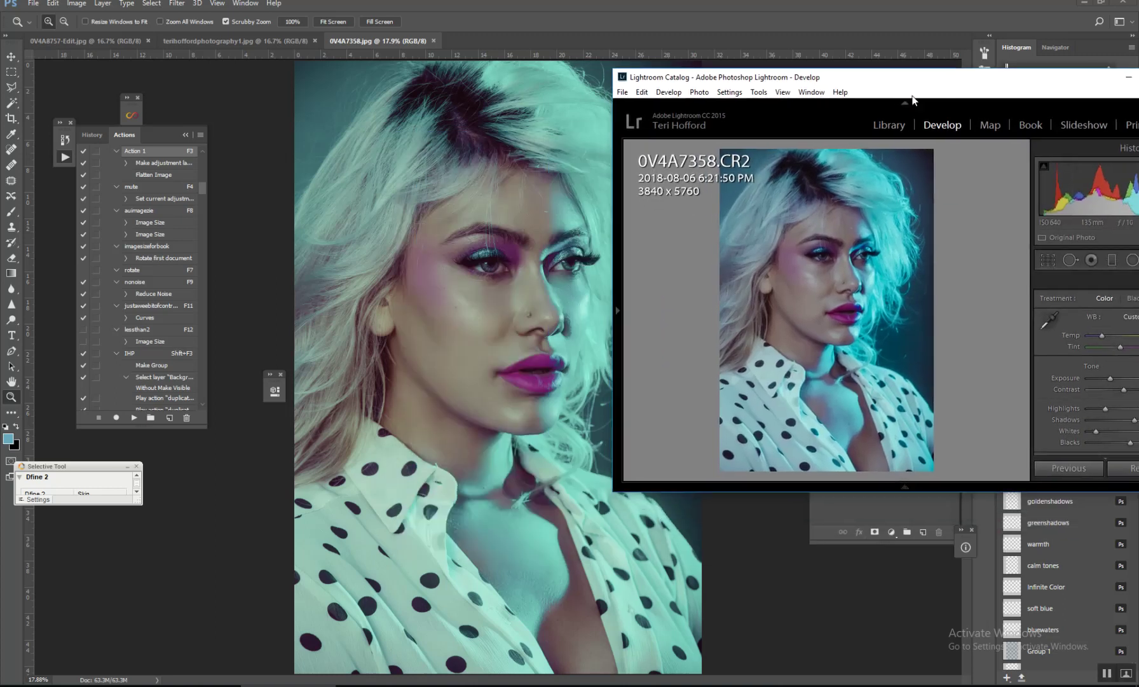
{"action": "left_click", "coordinate": [1124, 468]}
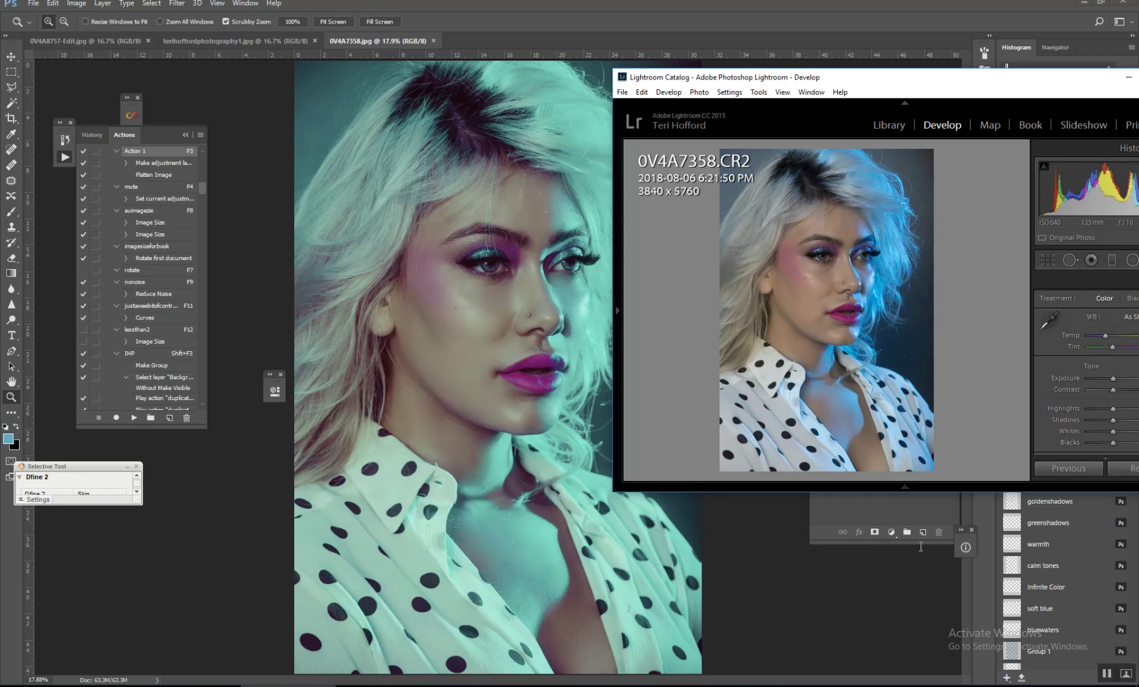
Enlarge the Lightroom window to compare the original with the finished portrait, then minimize it to return to Photoshop.
{"action": "left_click_drag", "start_coordinate": [725, 501], "coordinate": [755, 580]}
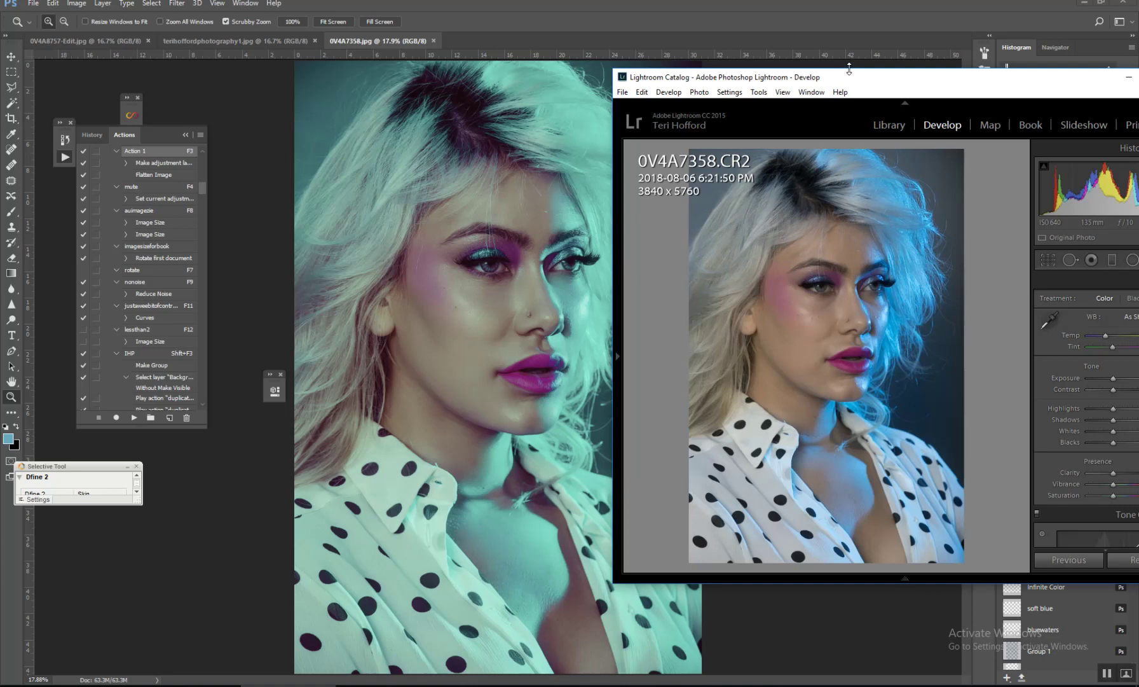
{"action": "left_click_drag", "start_coordinate": [853, 2], "coordinate": [853, 4]}
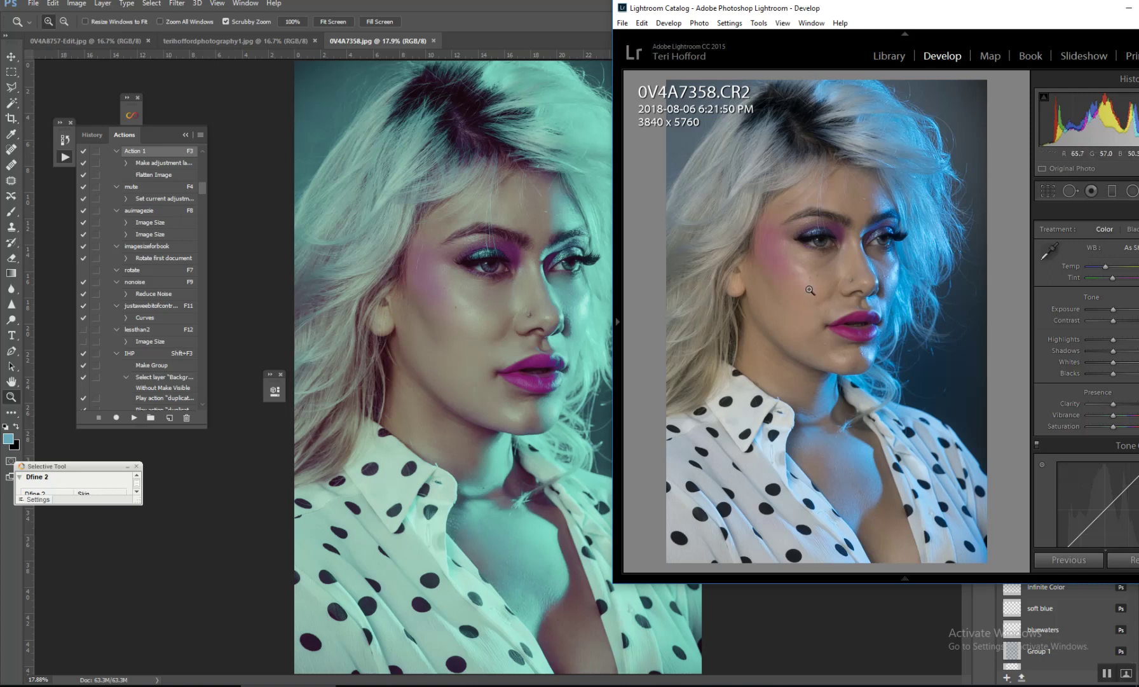
{"action": "left_click_drag", "start_coordinate": [924, 9], "coordinate": [872, 54]}
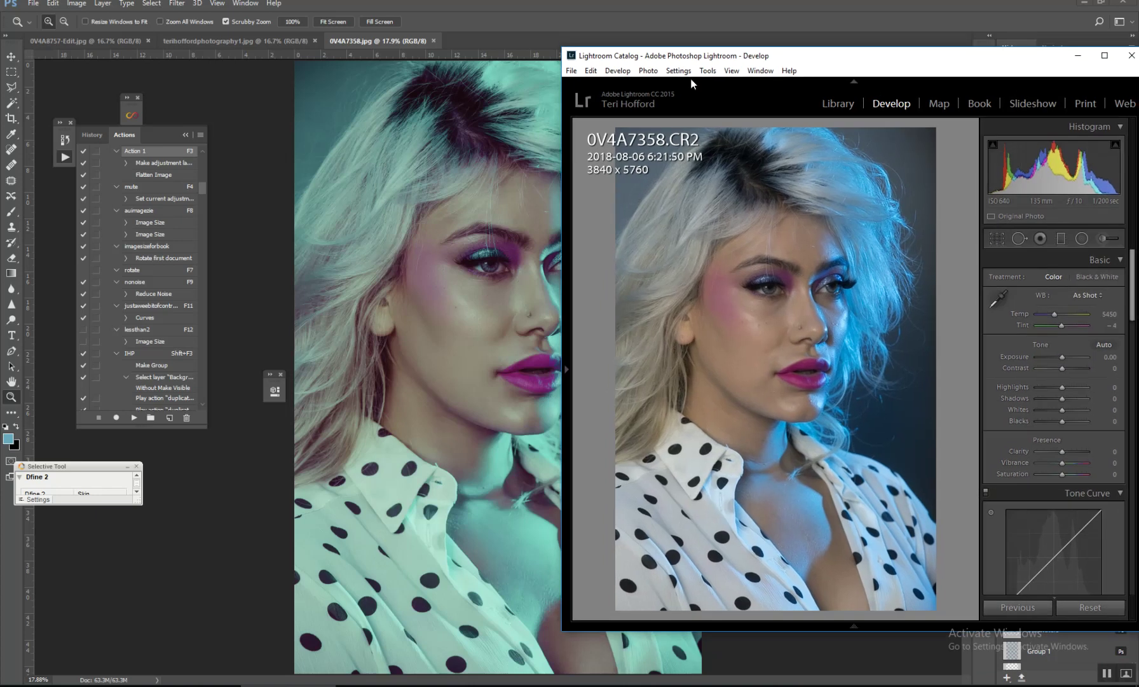
{"action": "left_click", "coordinate": [1078, 55]}
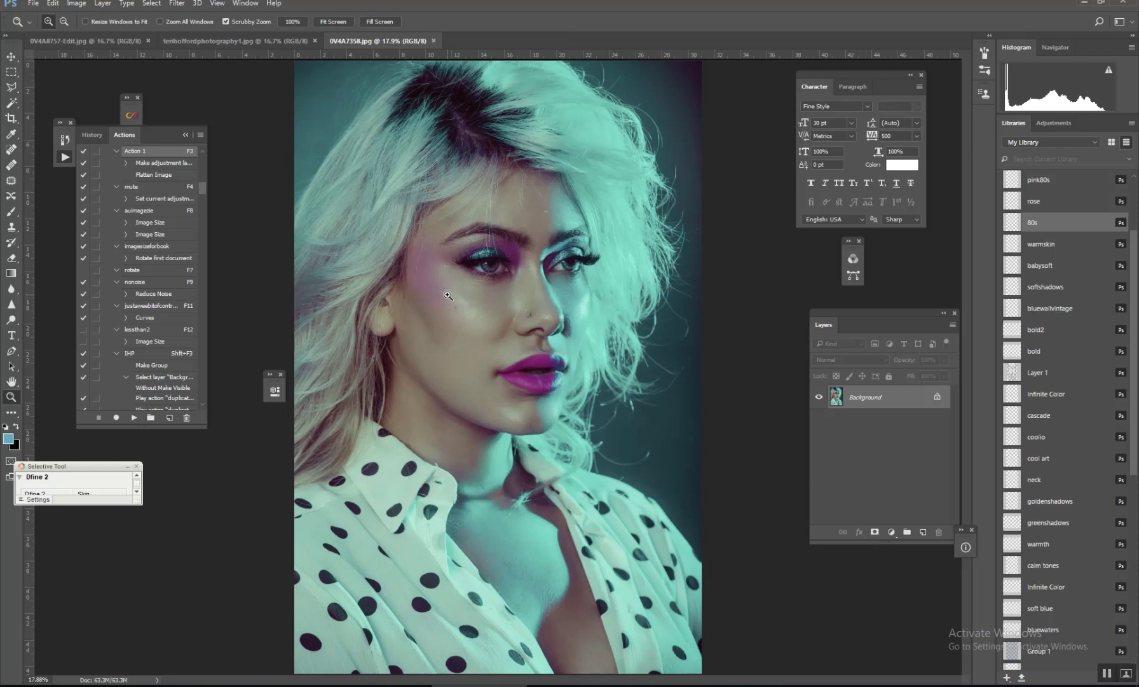